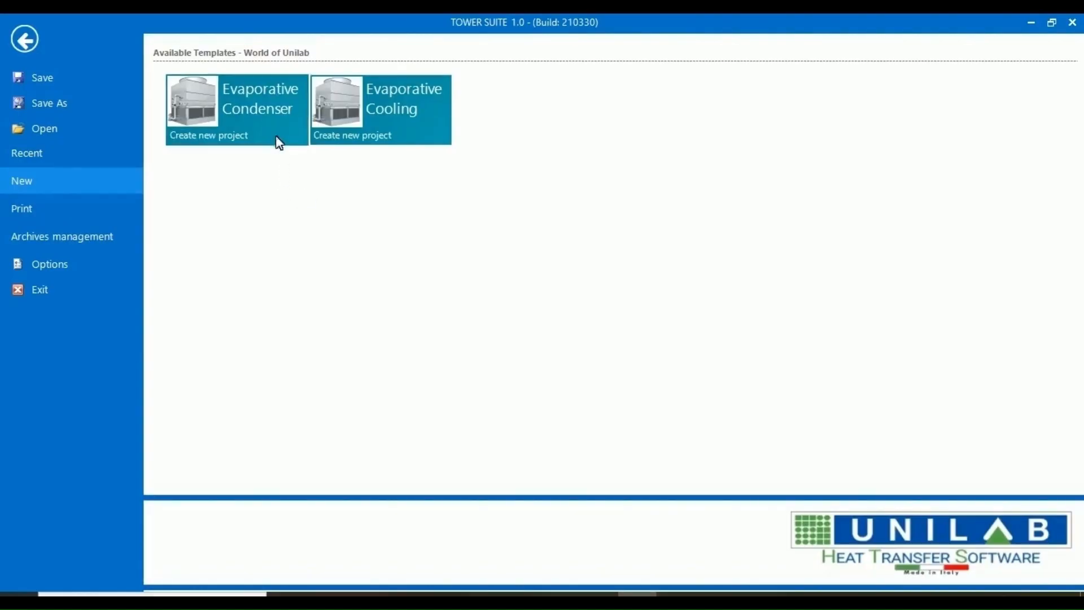
Create a new Evaporative Condenser project with Wet calculation mode and a Smooth coil exchanger
click(259, 106)
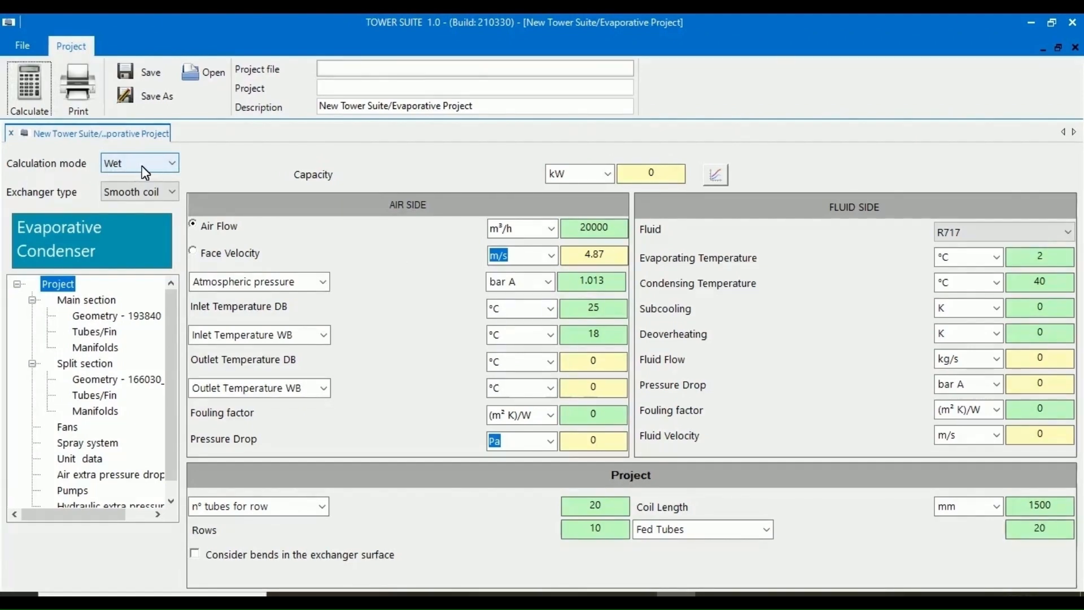
click(159, 167)
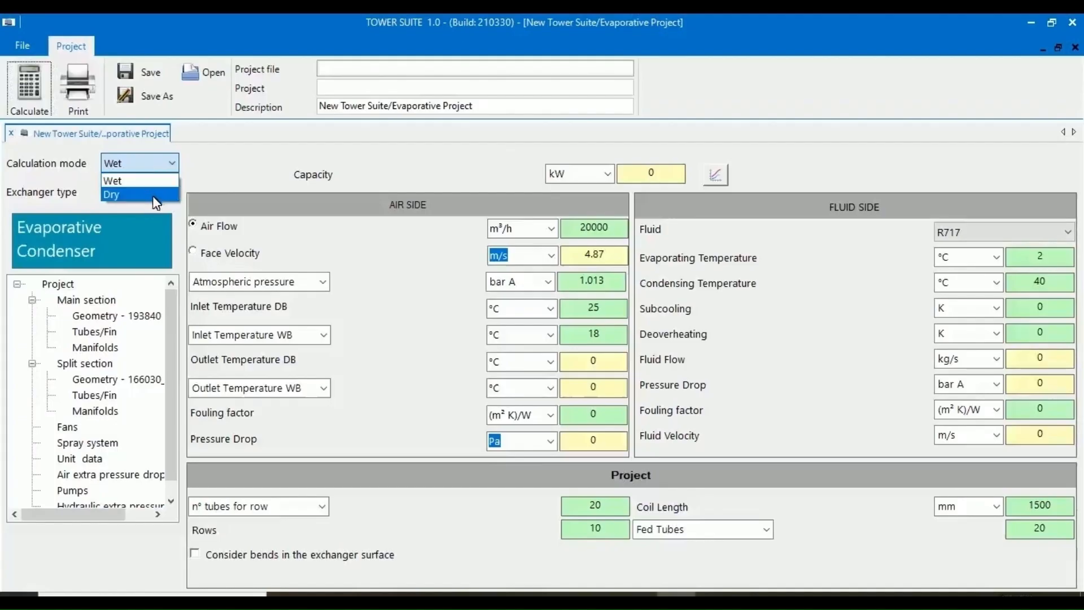
click(152, 181)
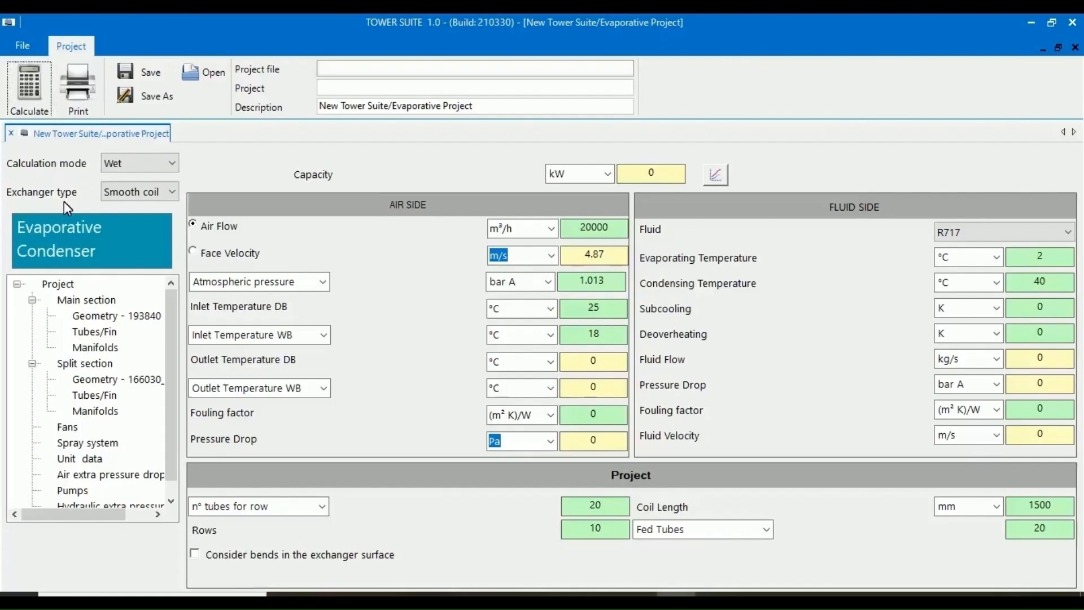
click(150, 191)
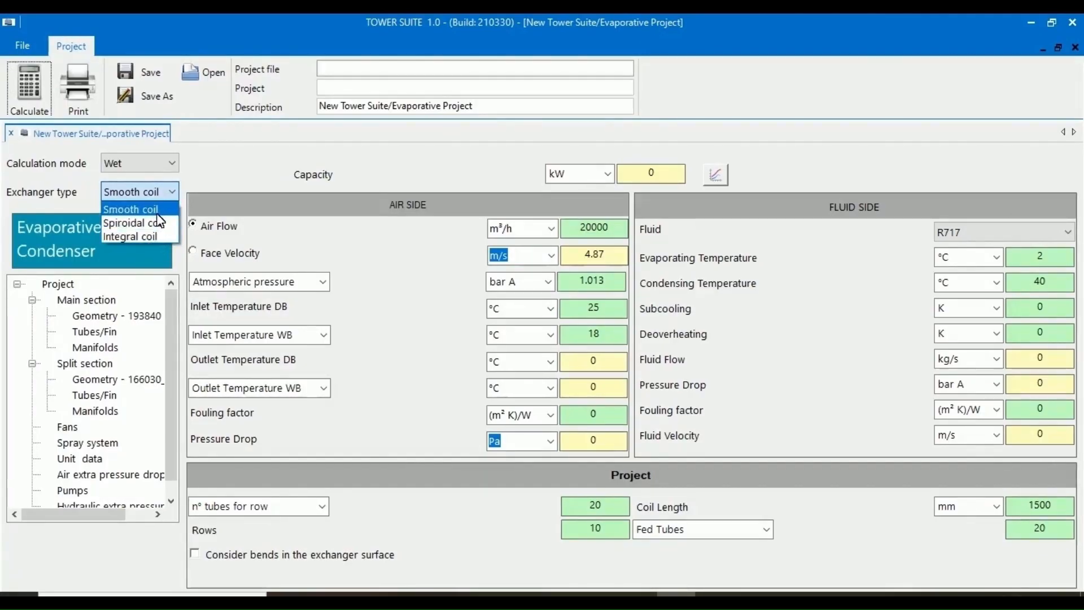
click(158, 213)
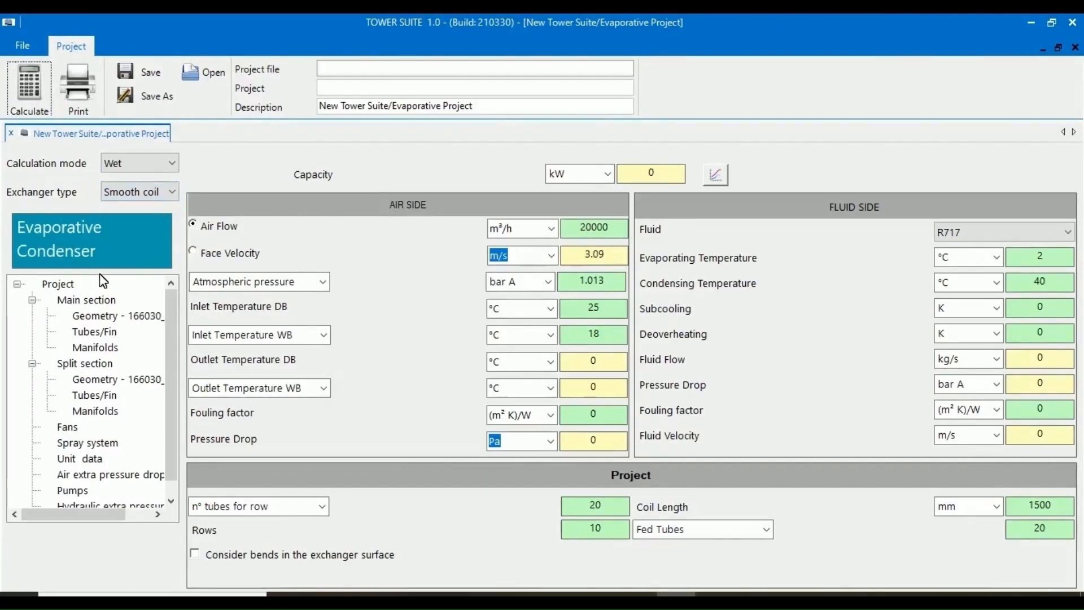
Open the main section's geometry settings and review the list of available geometries
click(113, 320)
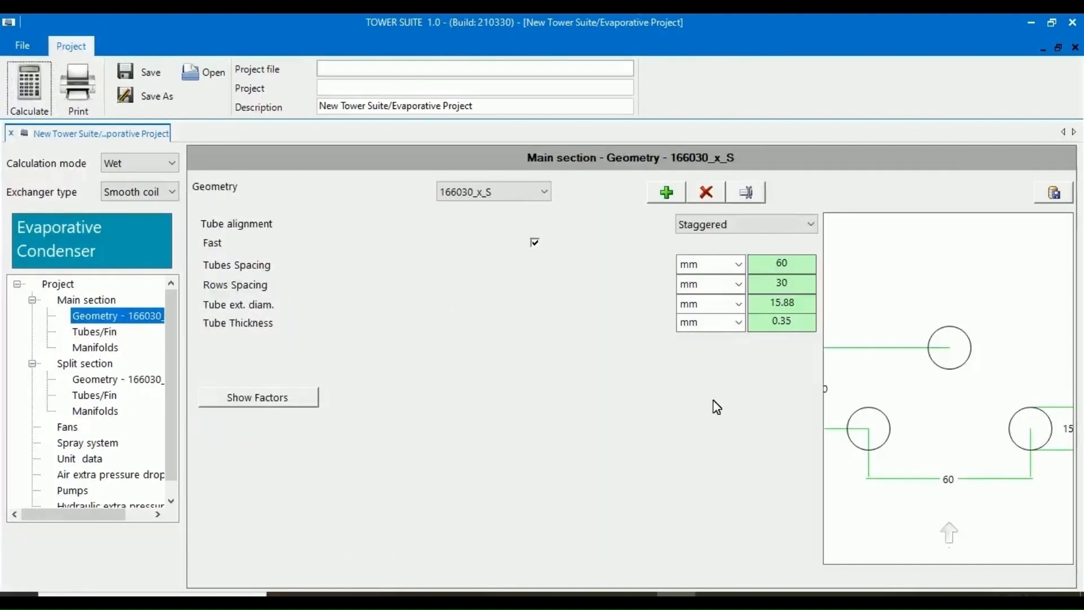
click(508, 191)
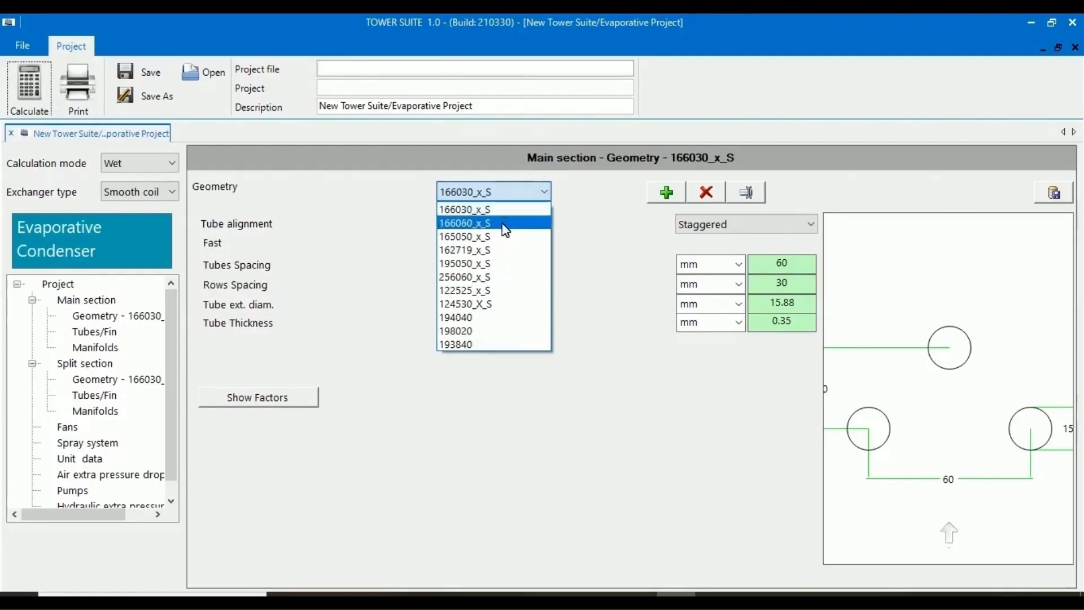
click(612, 303)
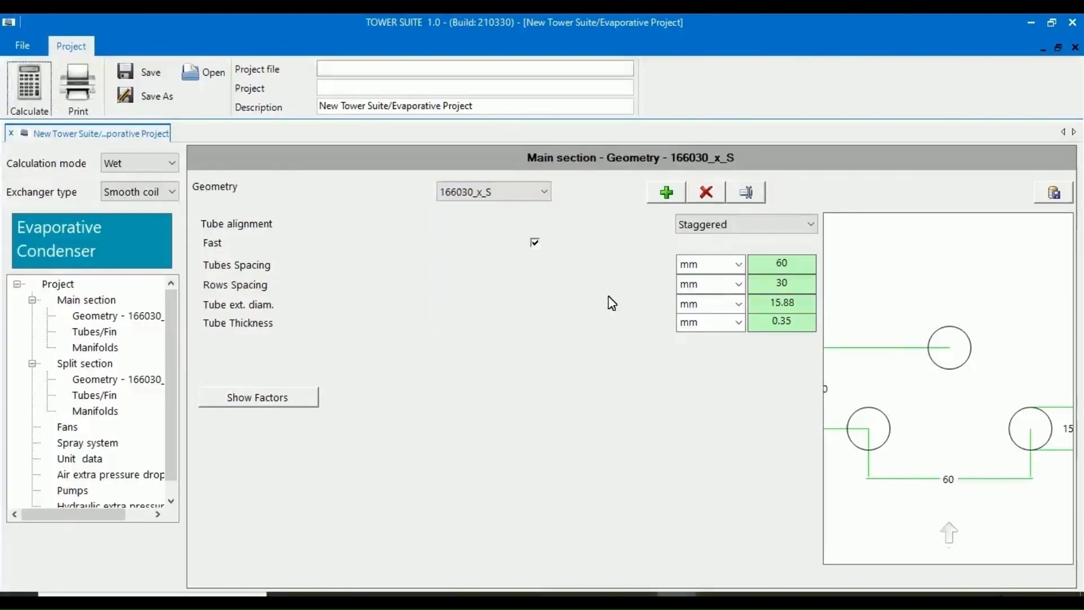
Start a new geometry with integral fins 0.15 mm thick and smooth fin corrugation
click(668, 197)
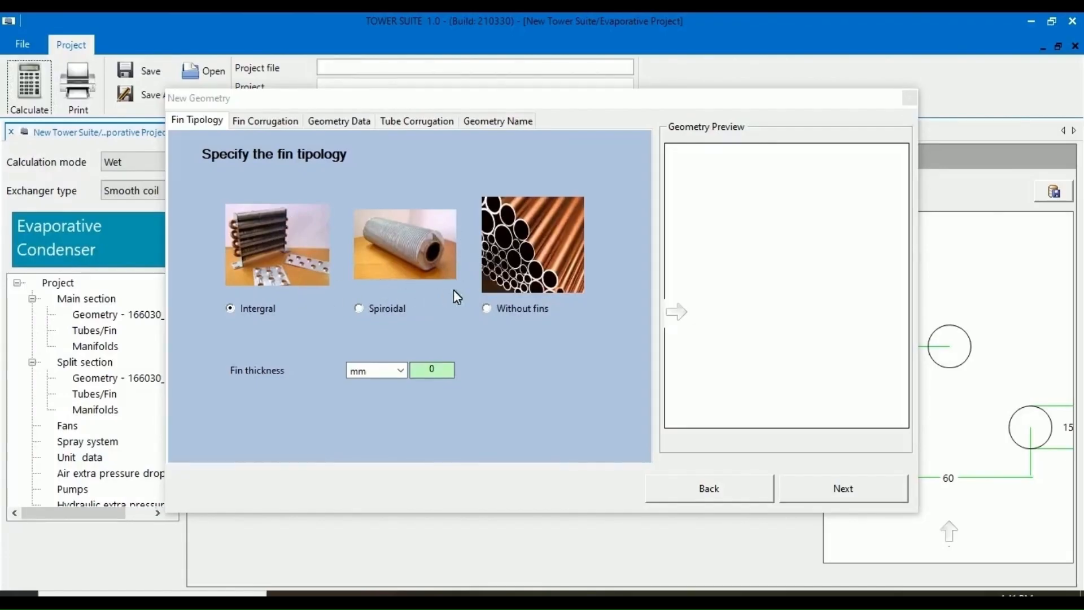
click(448, 374)
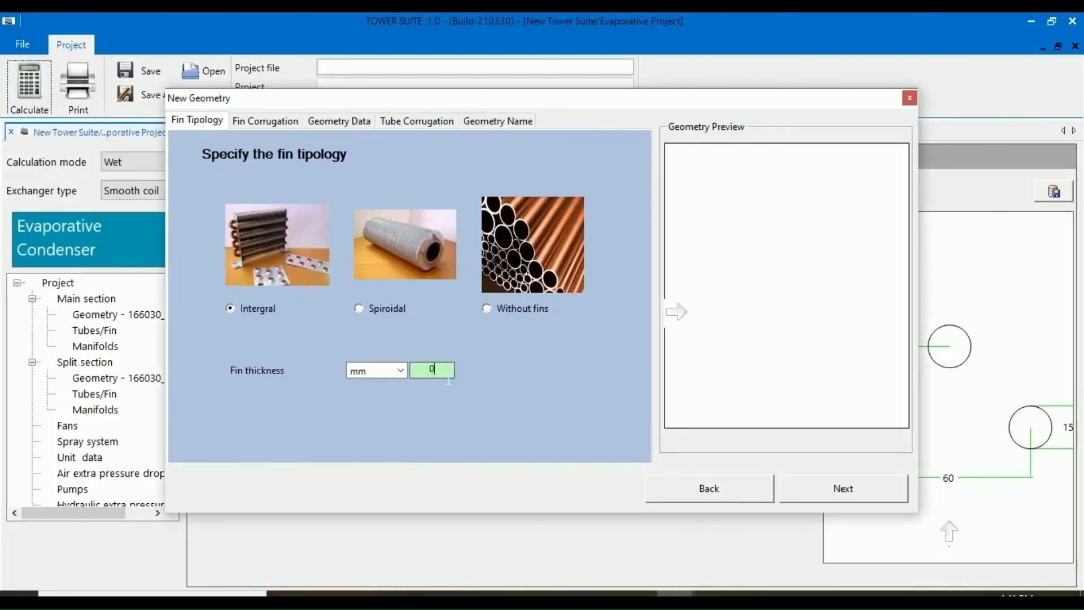
text(.15)
click(851, 492)
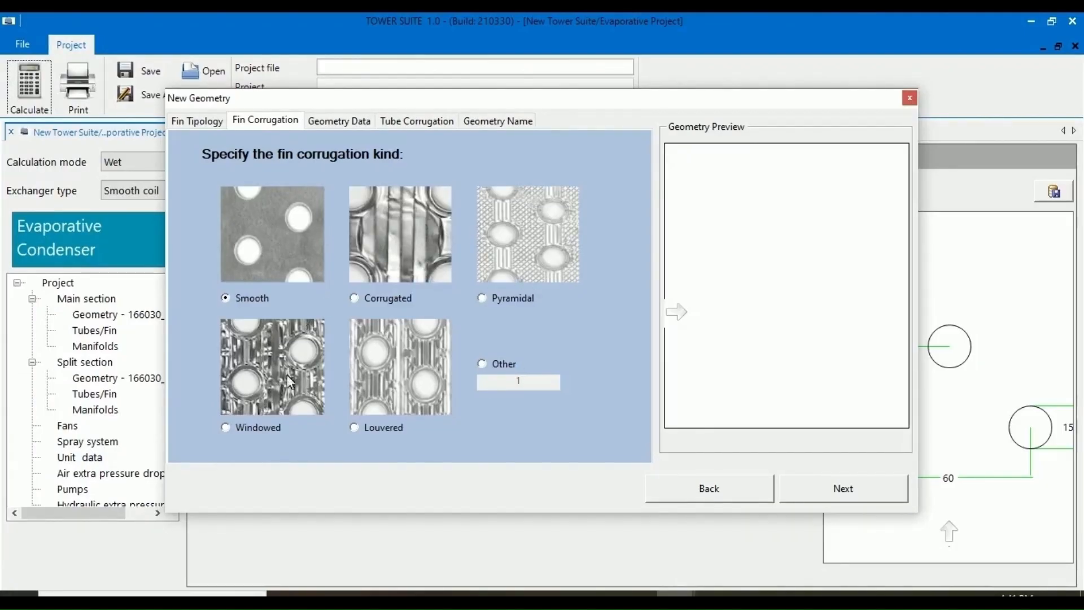
click(858, 489)
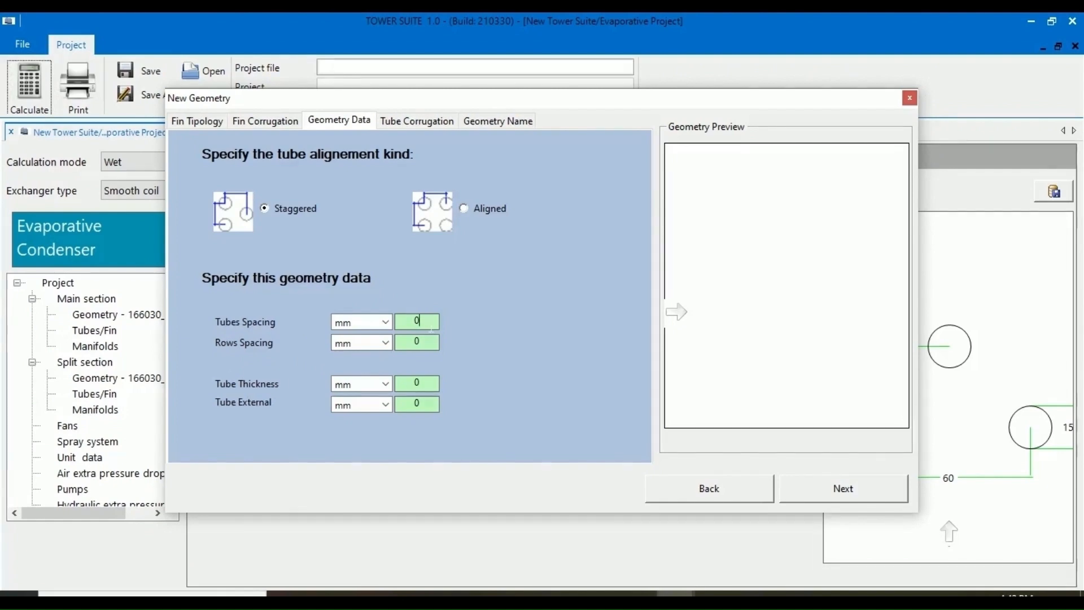
Set the new geometry's tubes spacing to 60 mm and its rows spacing to 30 mm
click(431, 327)
text(60)
click(428, 343)
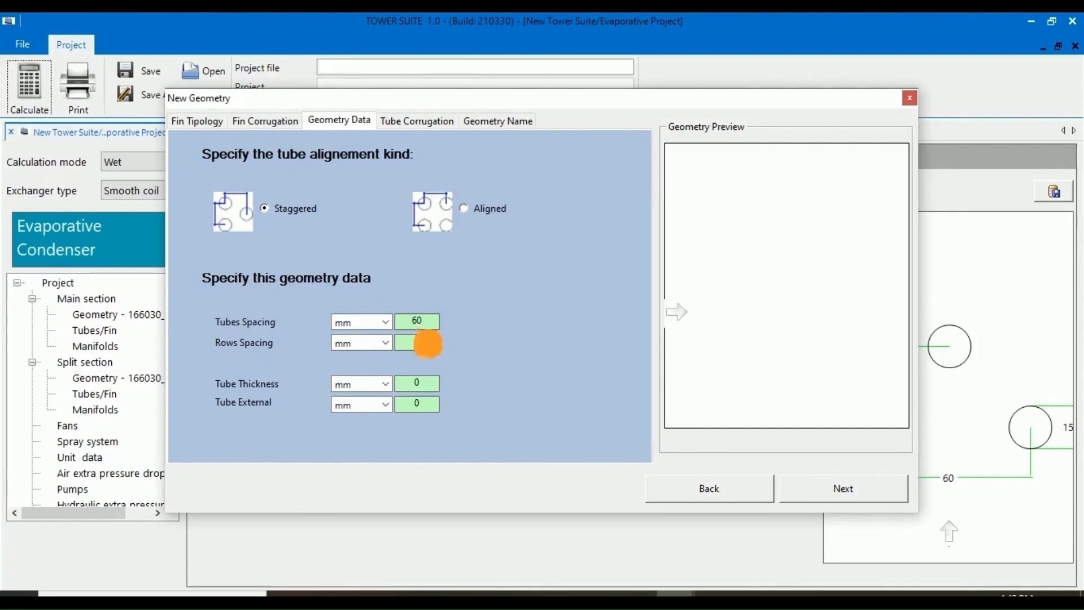
key(BackSpace)
text(30)
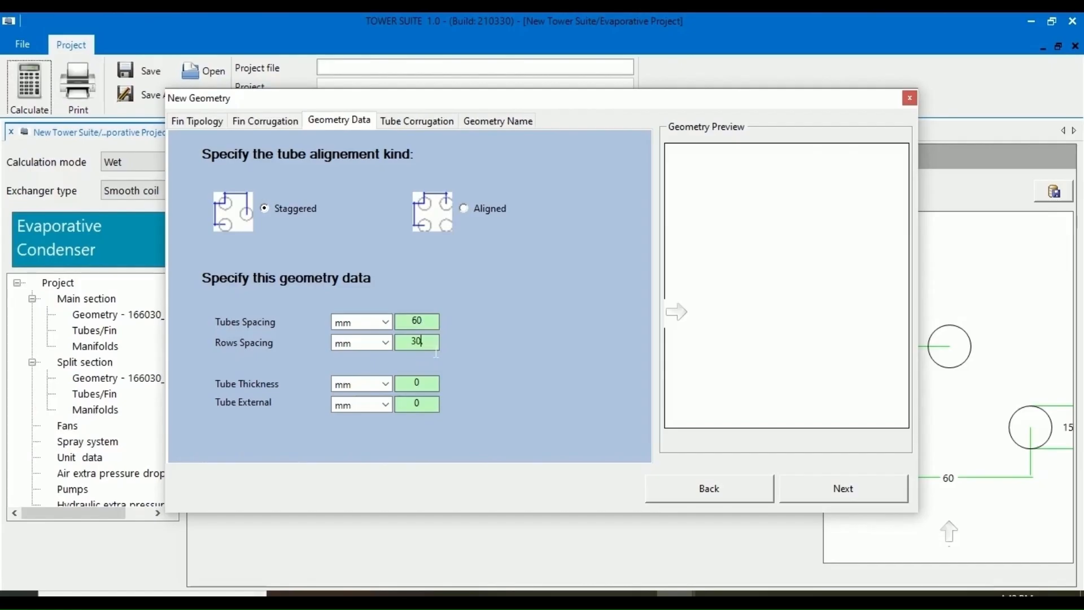
Set the new geometry's tube thickness to 0.35 mm and its external tube diameter to 16 mm
click(417, 382)
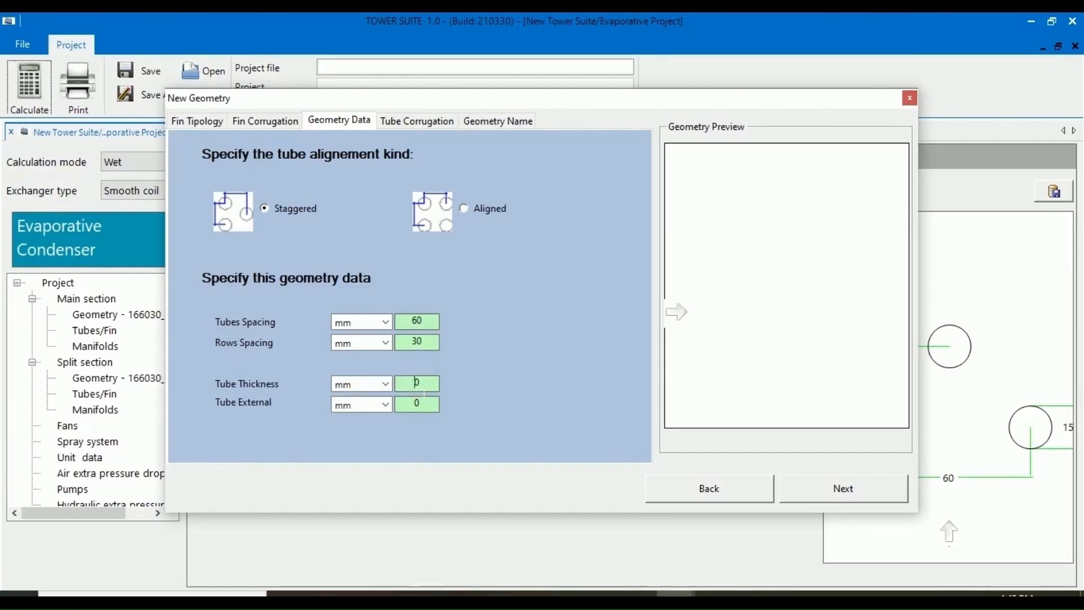
text(.35)
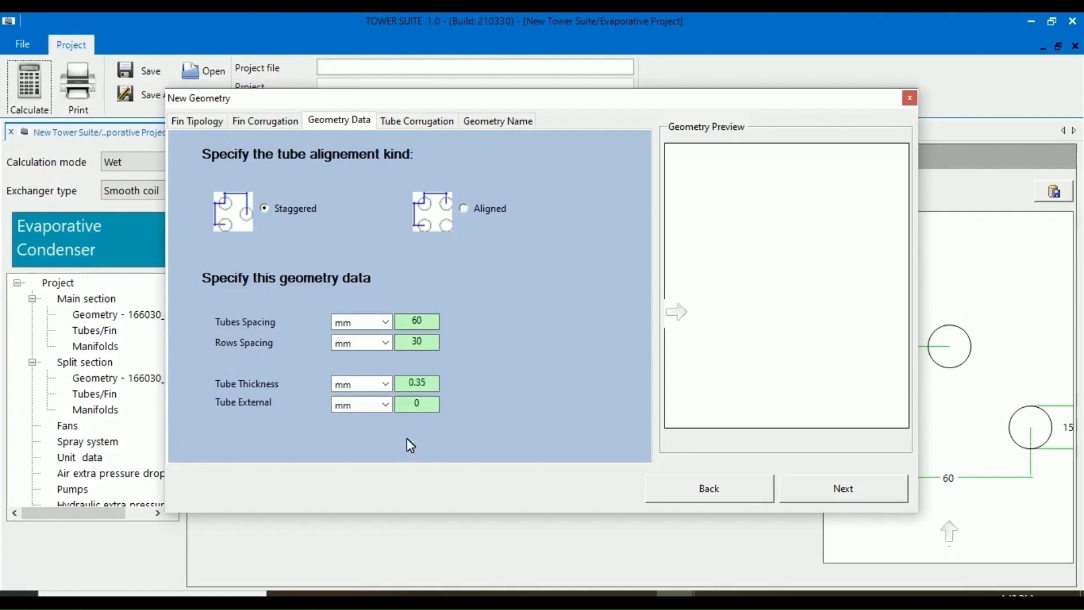
click(429, 415)
key(BackSpace)
text(16.)
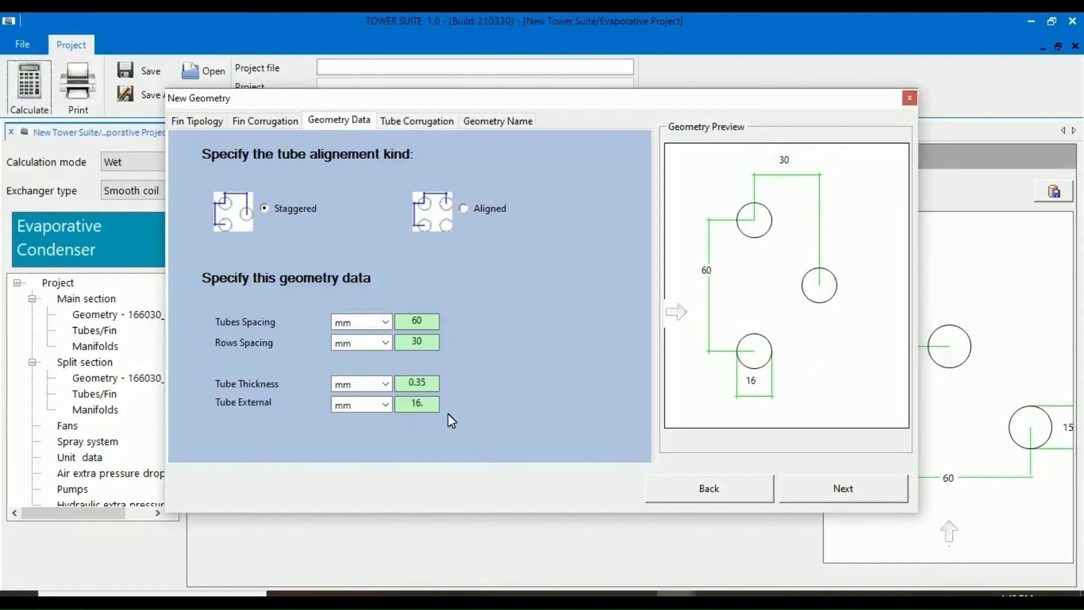
key(BackSpace)
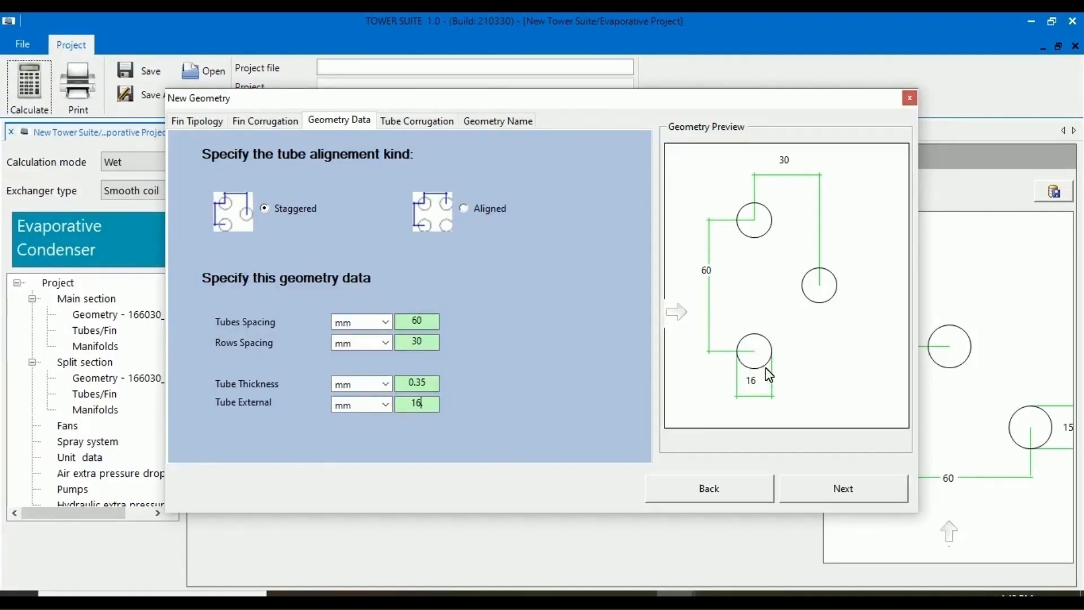
Accept smooth tube corrugation and finish the new geometry with the description "166030- TEST"
click(843, 487)
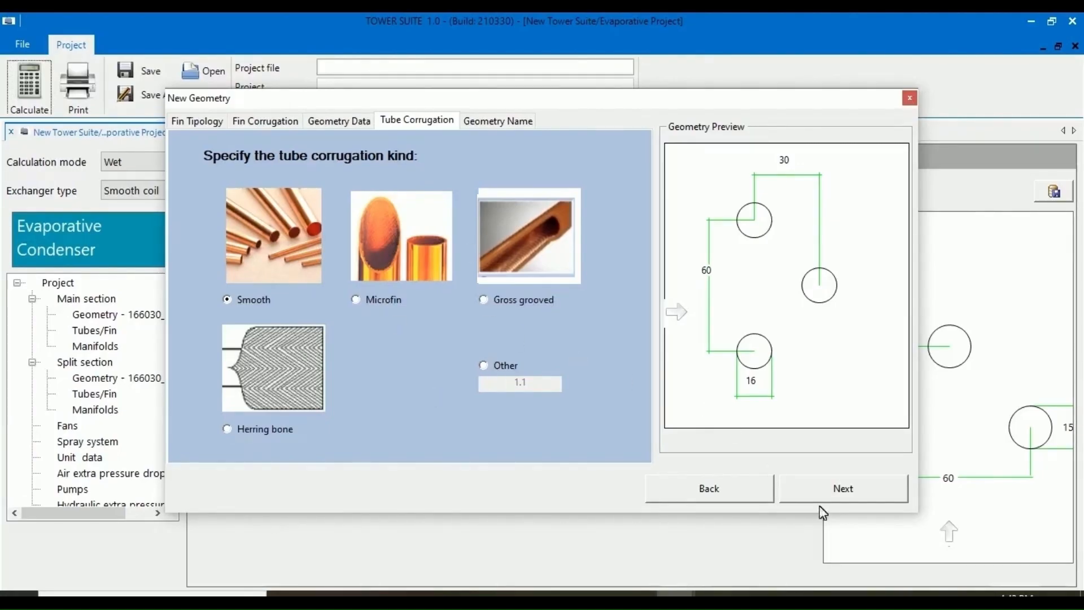
click(860, 489)
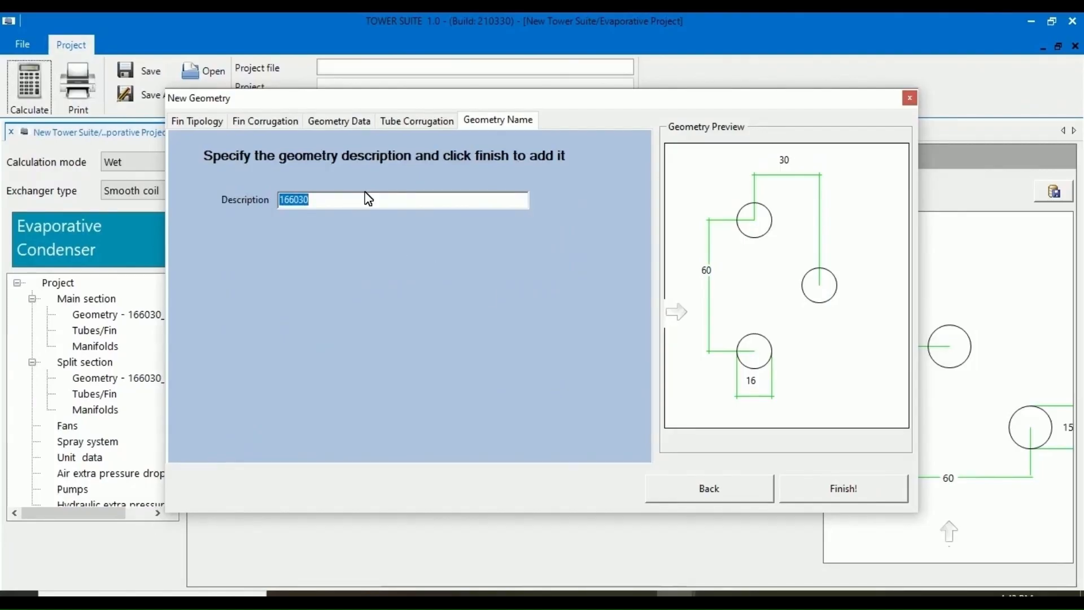
click(348, 204)
text(- TEST)
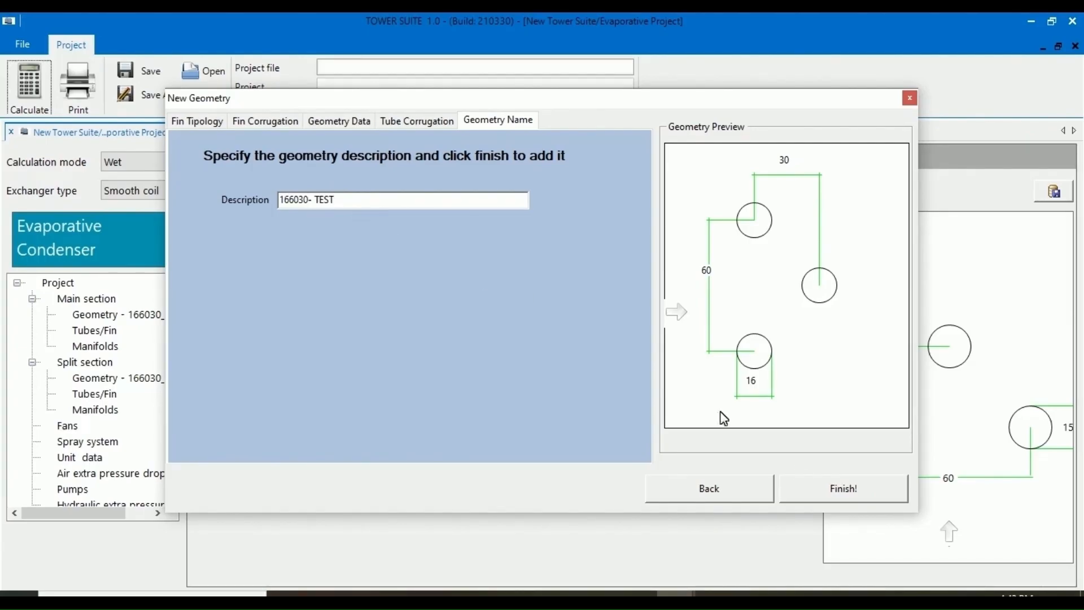
click(864, 491)
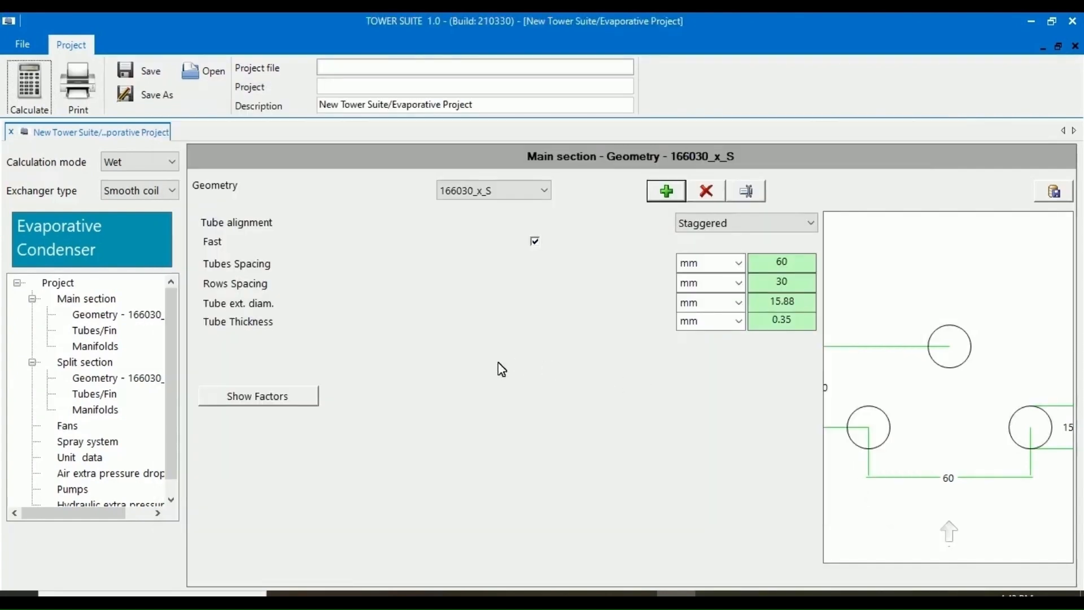
Set the tube material of the main section to Copper
click(99, 331)
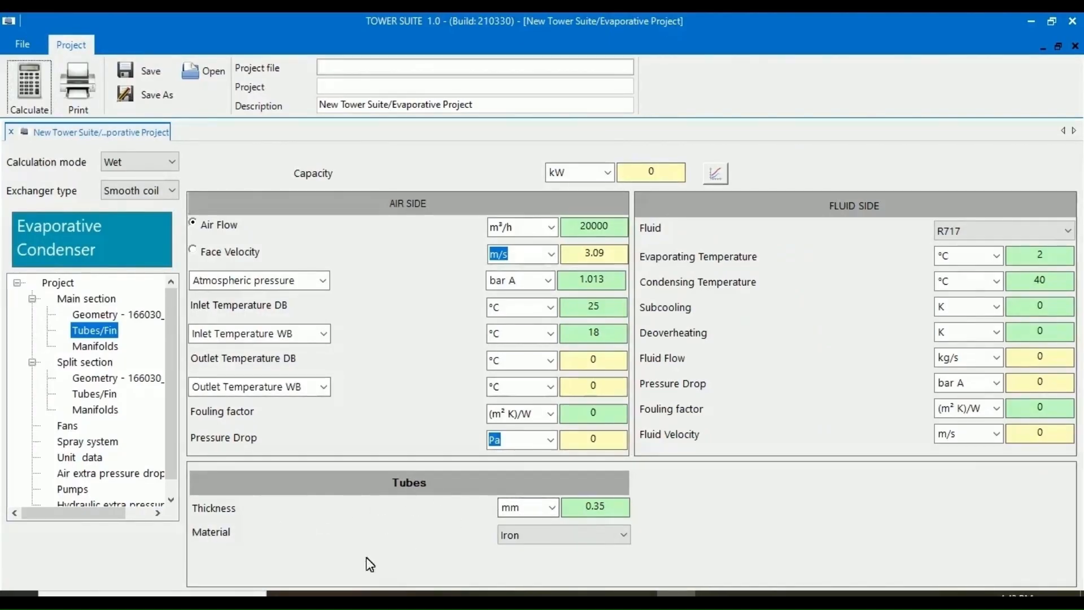
click(579, 538)
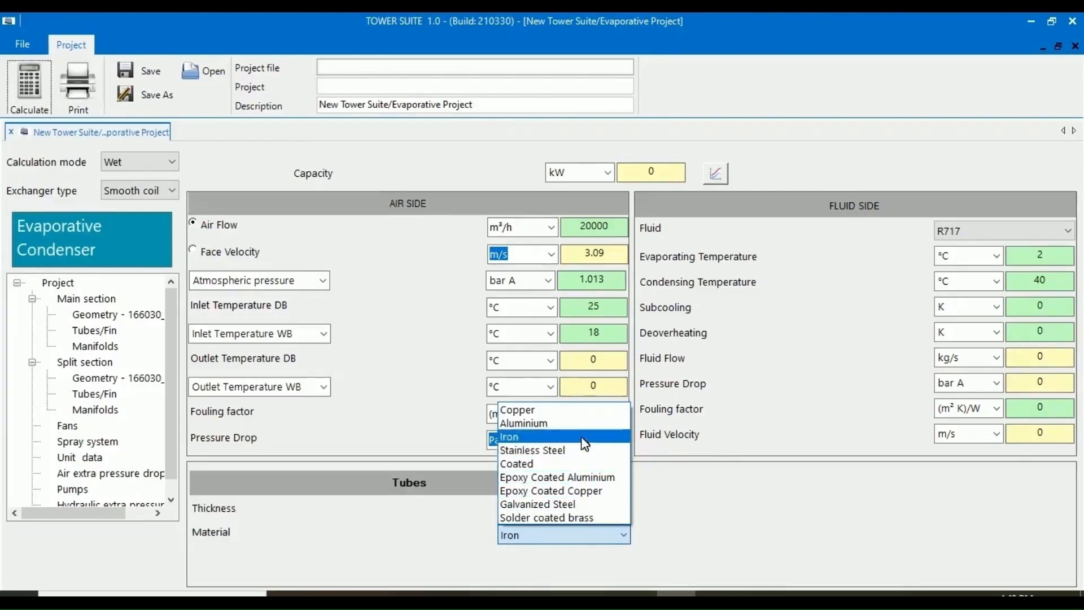
click(517, 410)
Keep Copper as the main section's manifold material and set the manifold calculation type to Manual Calculation
click(96, 346)
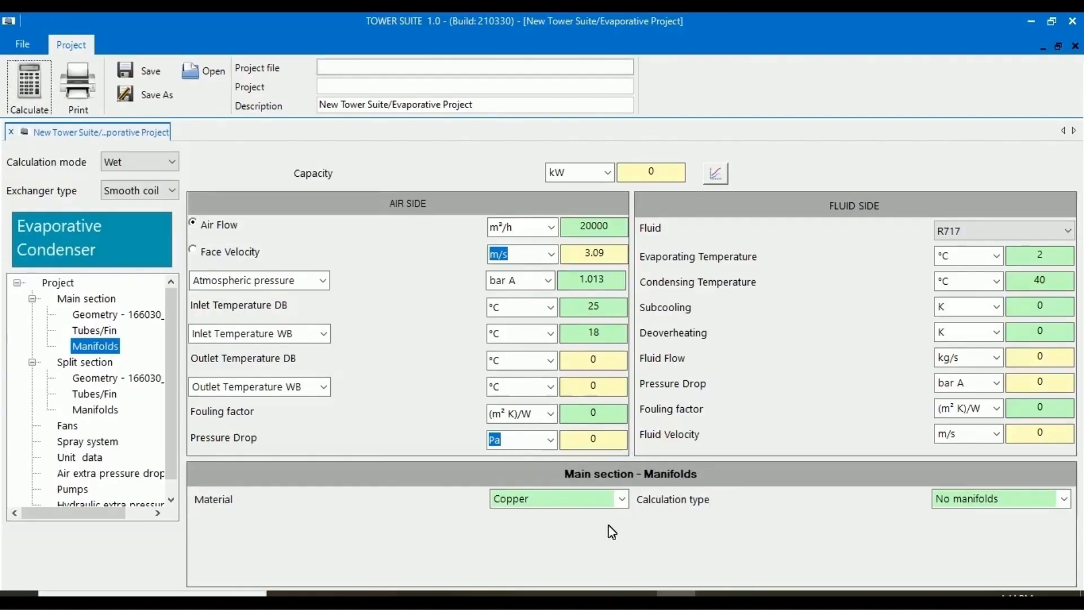
click(622, 499)
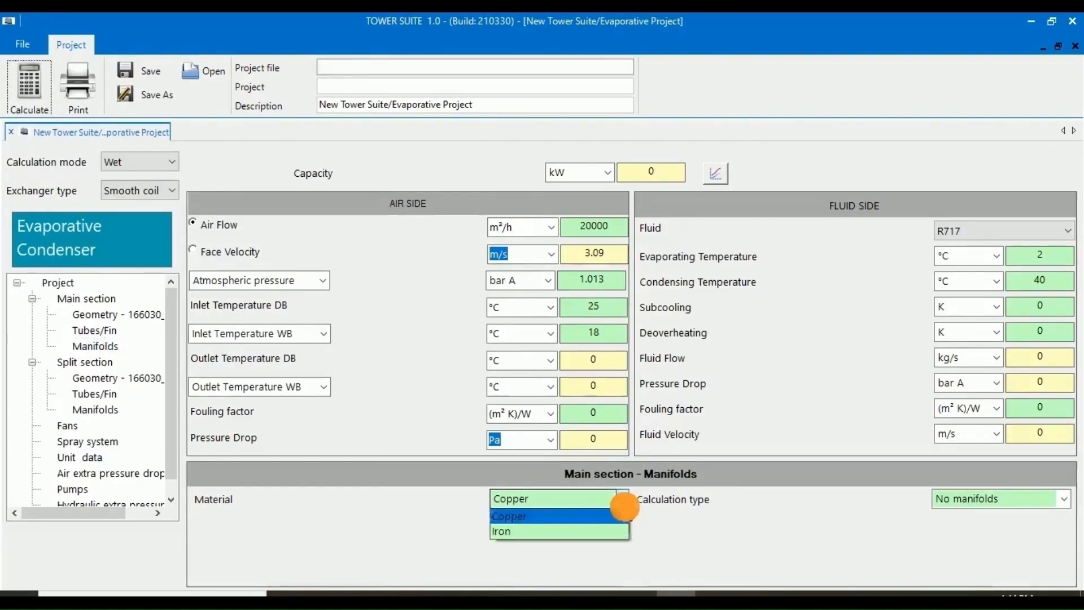
click(739, 544)
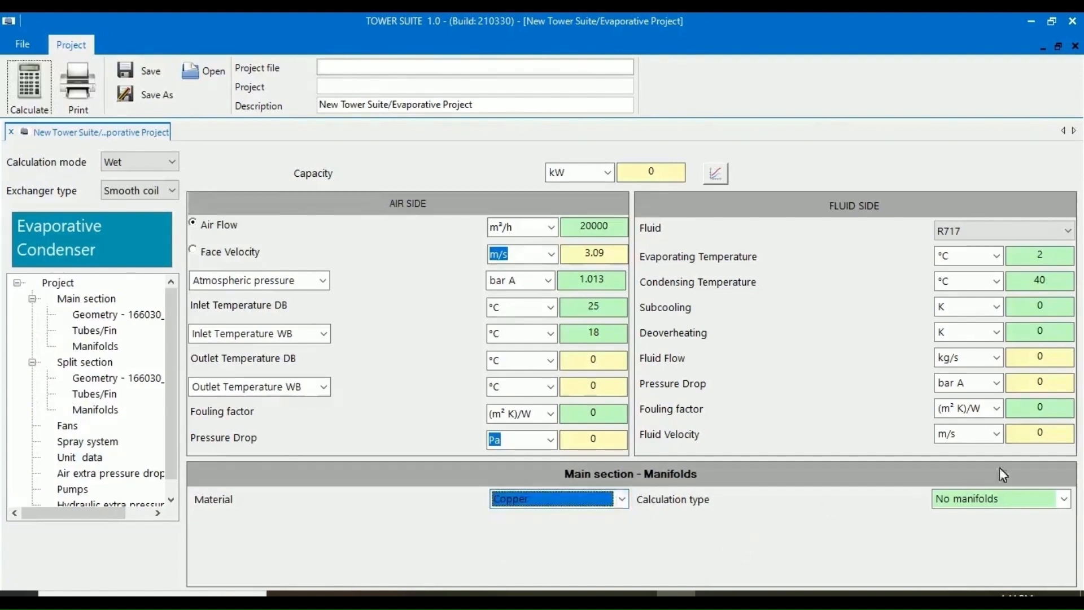
click(1064, 499)
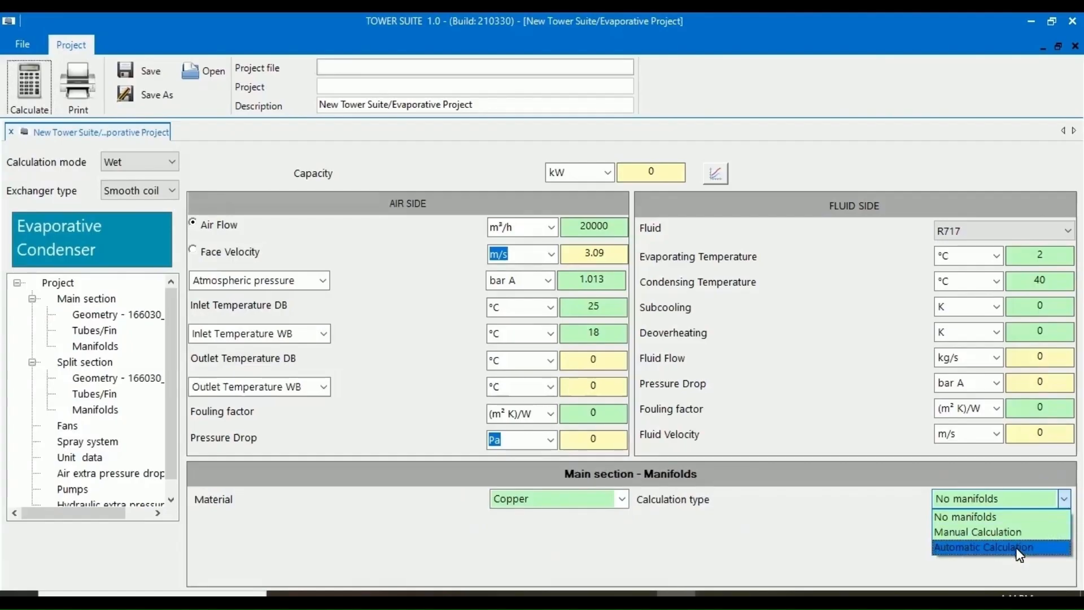
click(1011, 532)
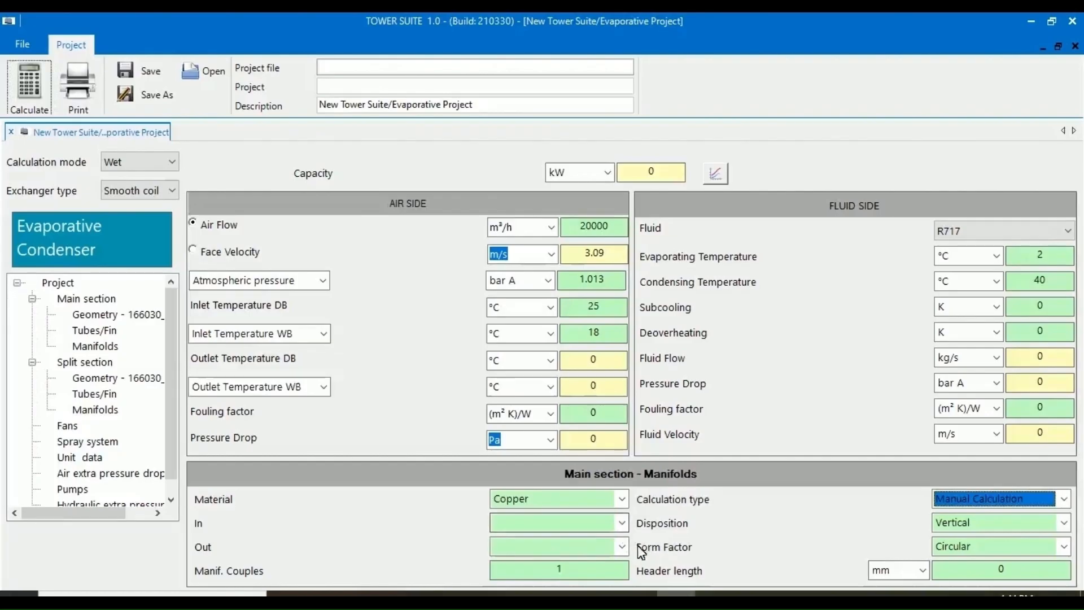
Review the available inlet and outlet manifold sizes and the manifold couples setting of the main section
click(622, 524)
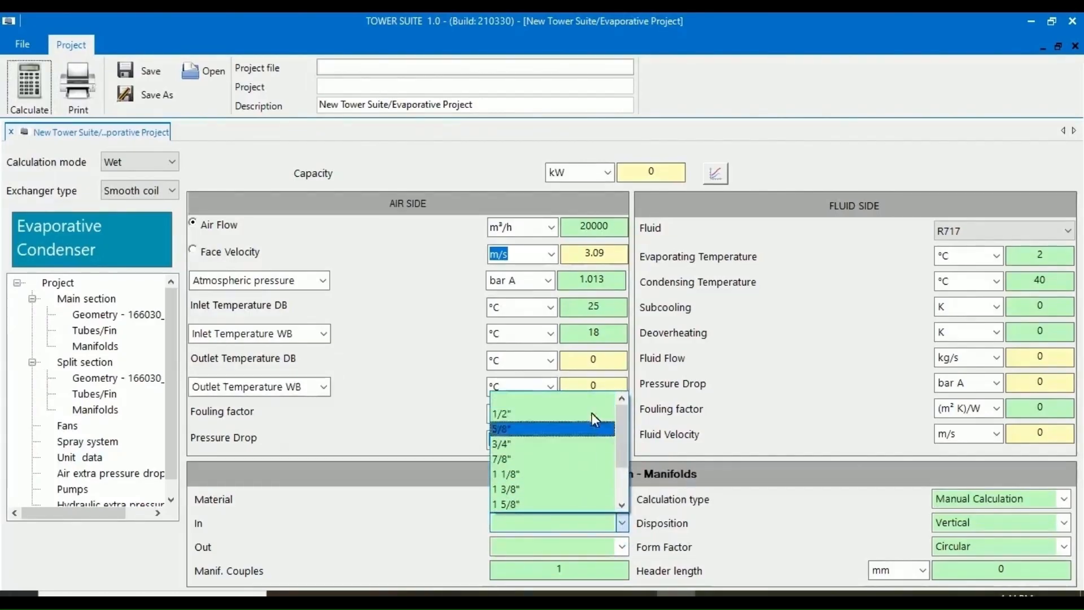
mouse_move(619, 432)
mouse_down()
mouse_move(621, 468)
mouse_move(609, 466)
mouse_move(622, 409)
mouse_up()
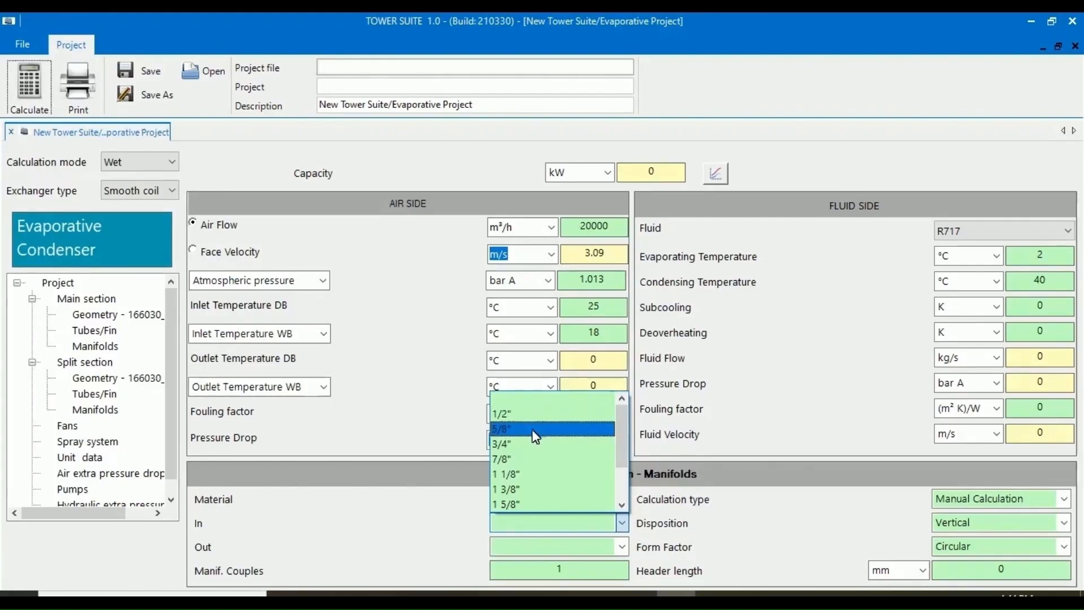
drag(625, 451, 633, 510)
click(625, 546)
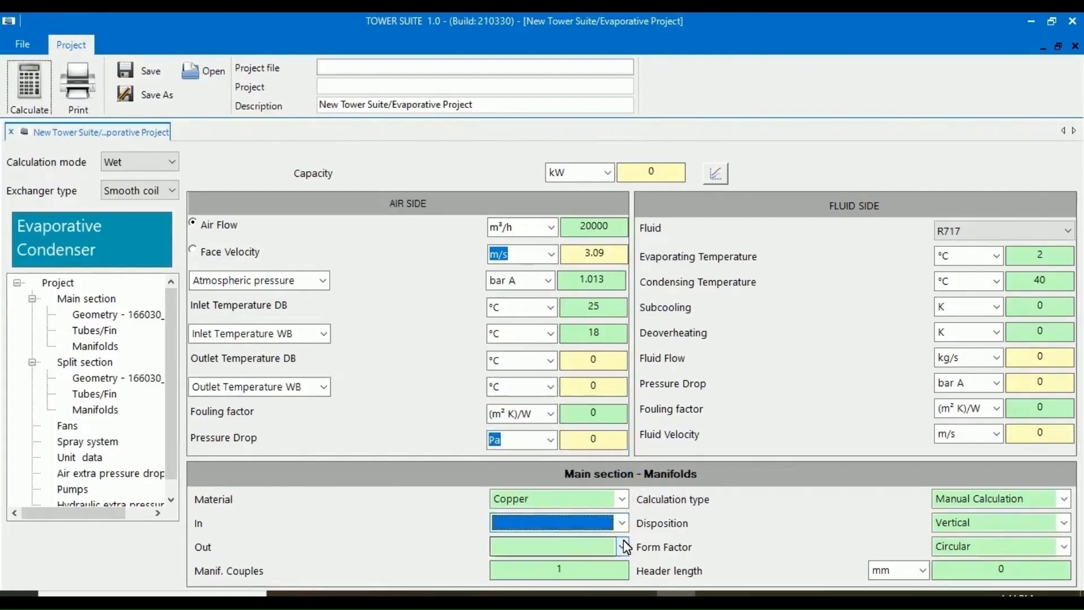
click(623, 547)
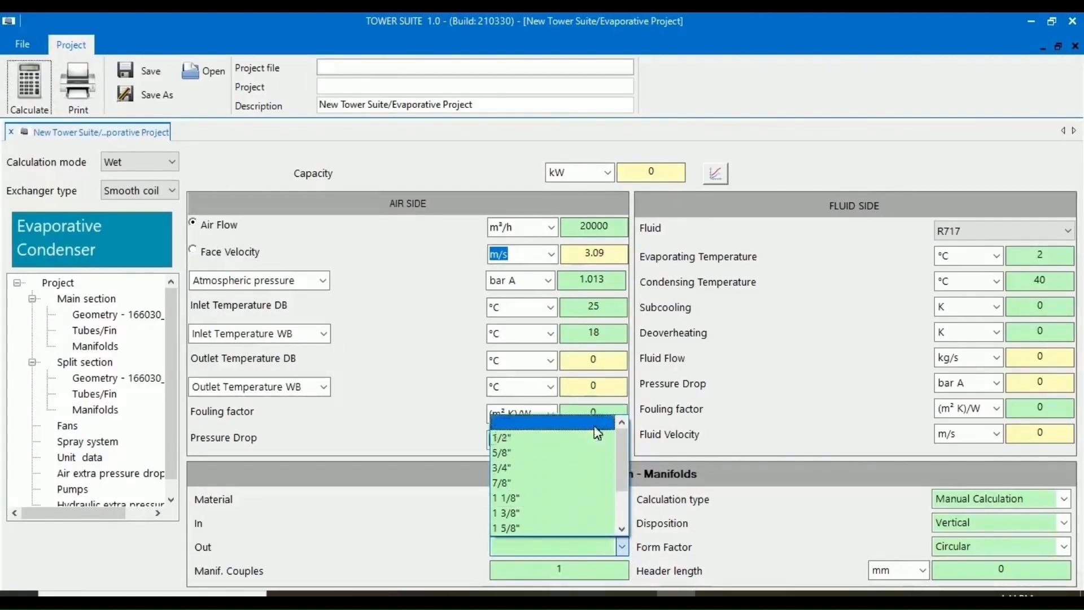
click(762, 545)
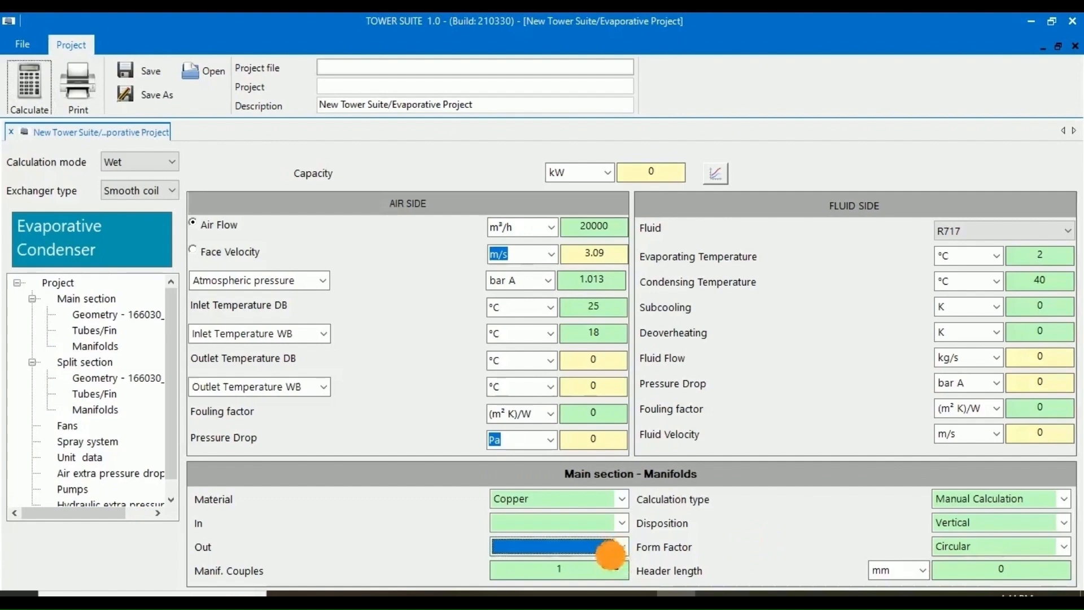
click(577, 567)
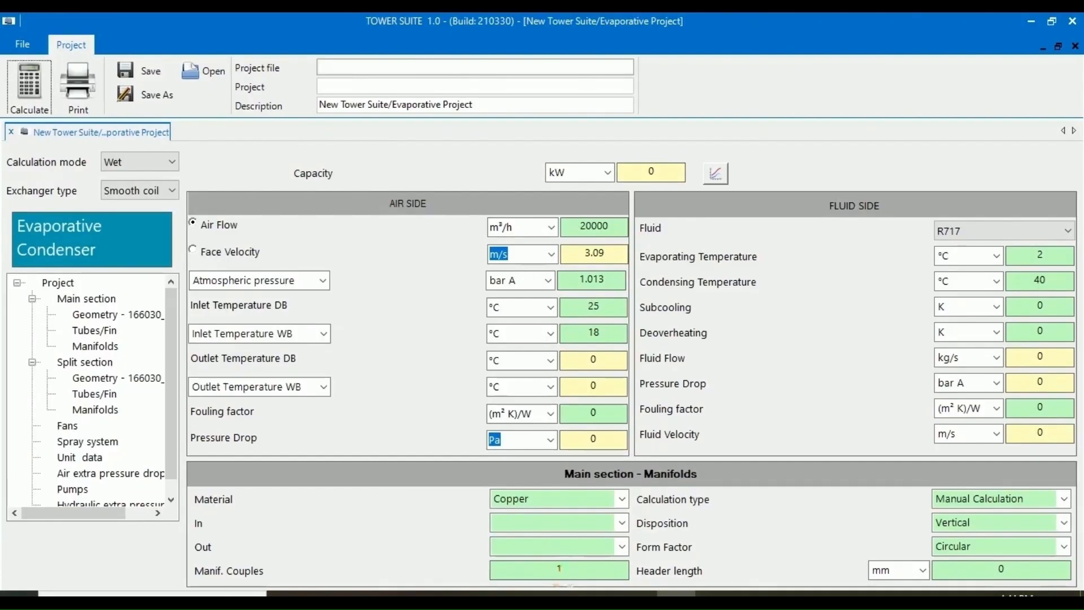
Review the manifold couples, disposition, form factor and header length settings of the main section's manifolds
double_click(560, 569)
click(1061, 526)
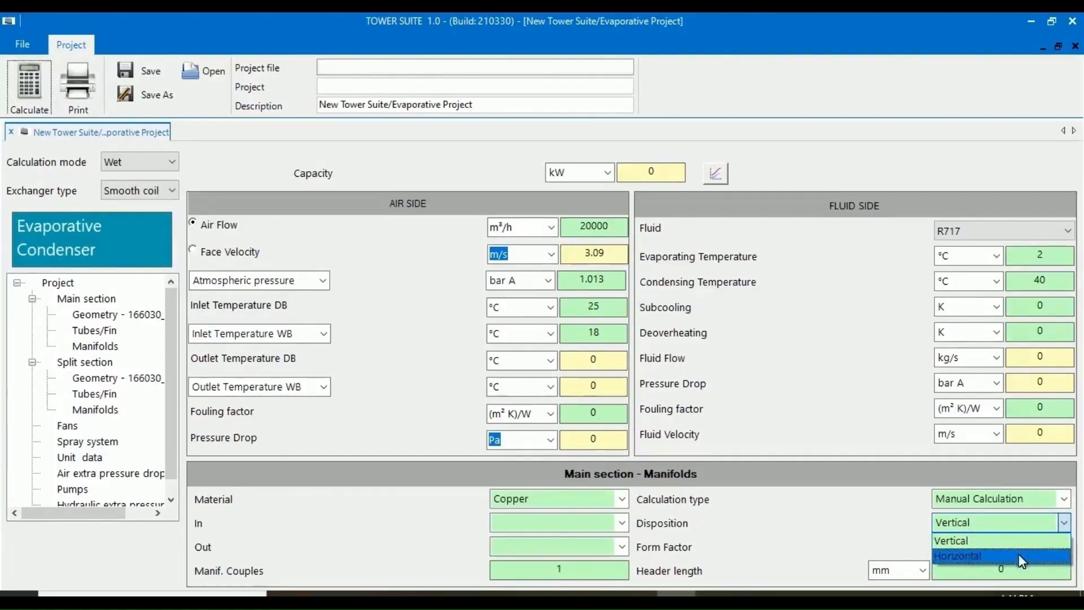
click(840, 519)
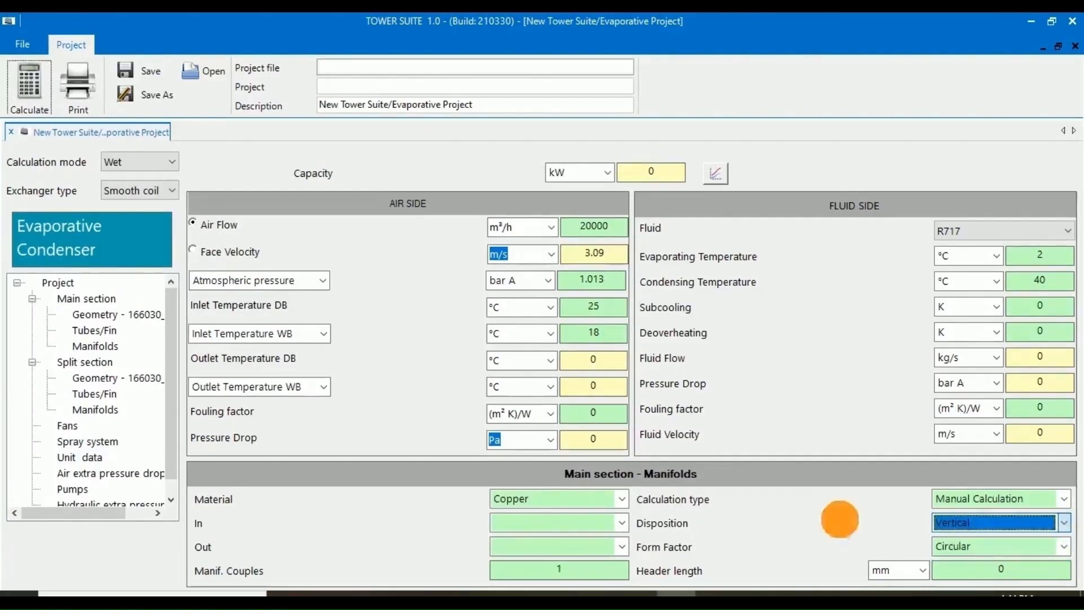
click(1067, 544)
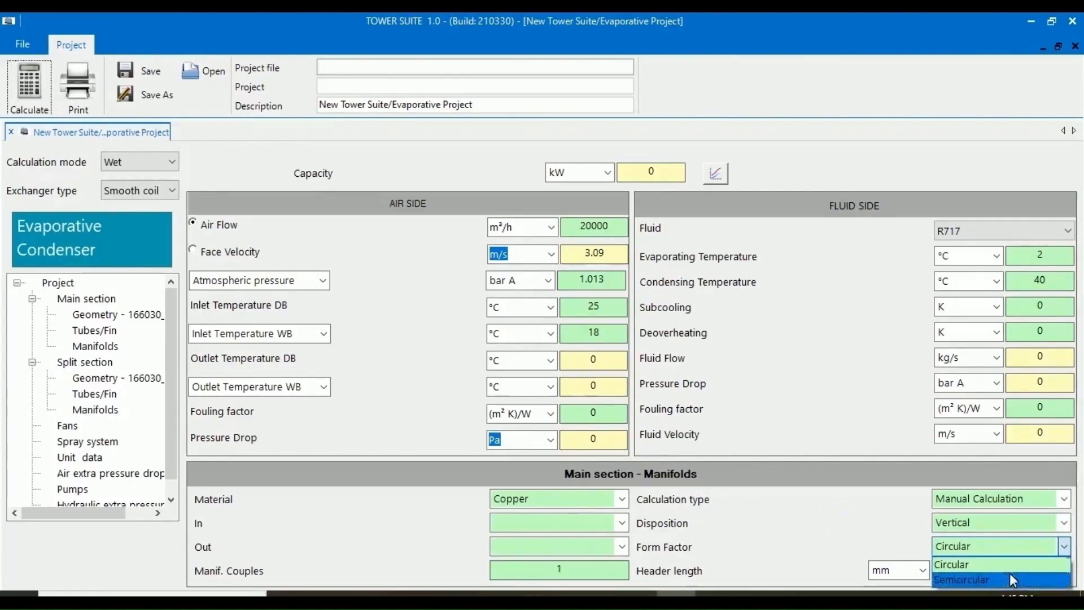
click(883, 522)
click(1000, 568)
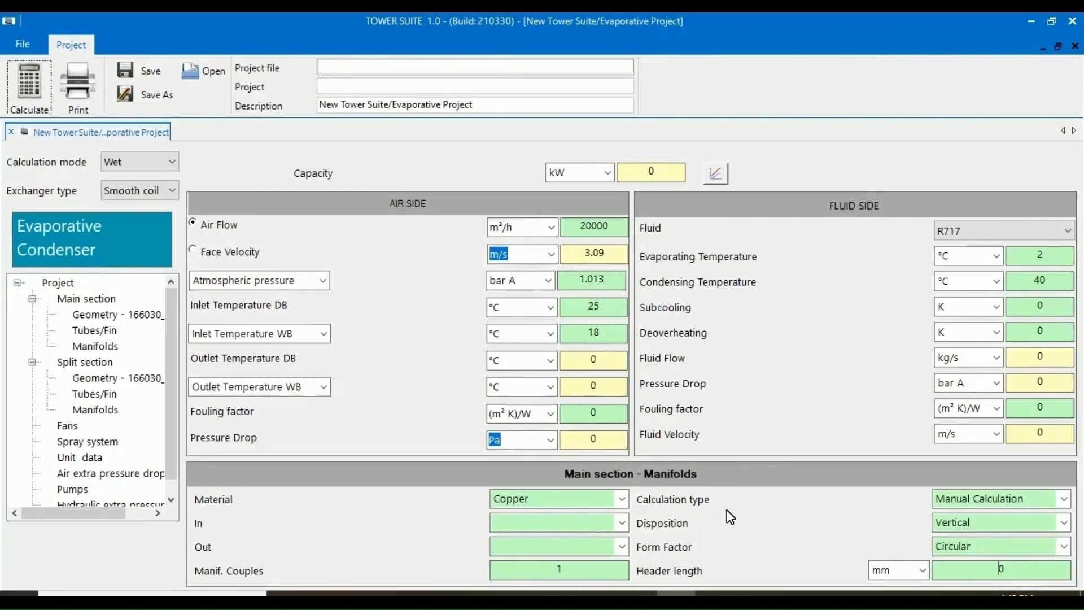
Set the main section's manifold calculation type to Automatic Calculation and the header length to 500 mm
click(1063, 499)
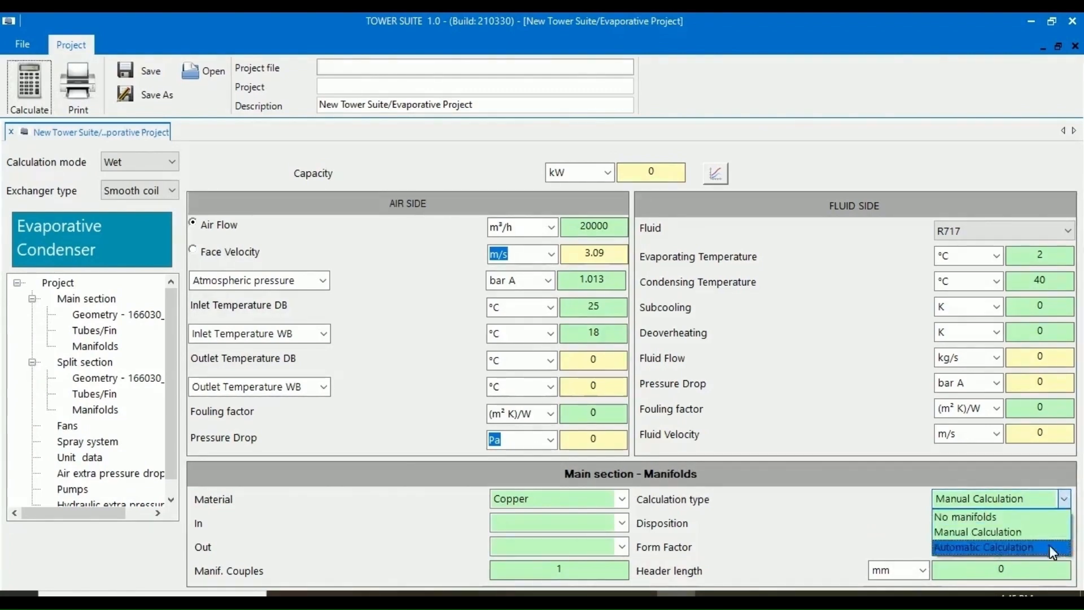
click(1049, 545)
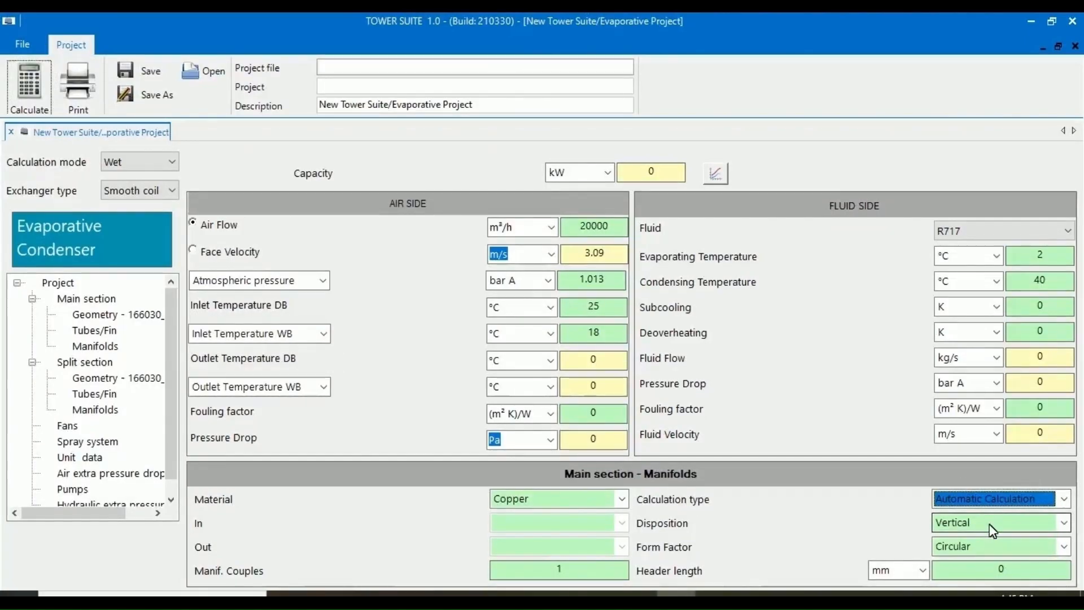
click(1000, 567)
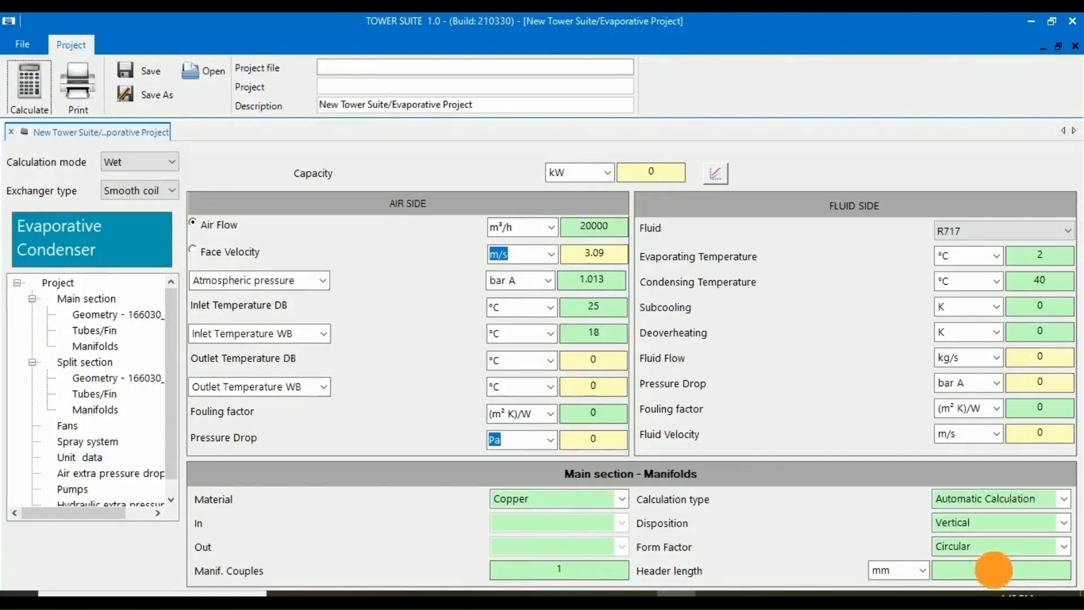
double_click(1000, 568)
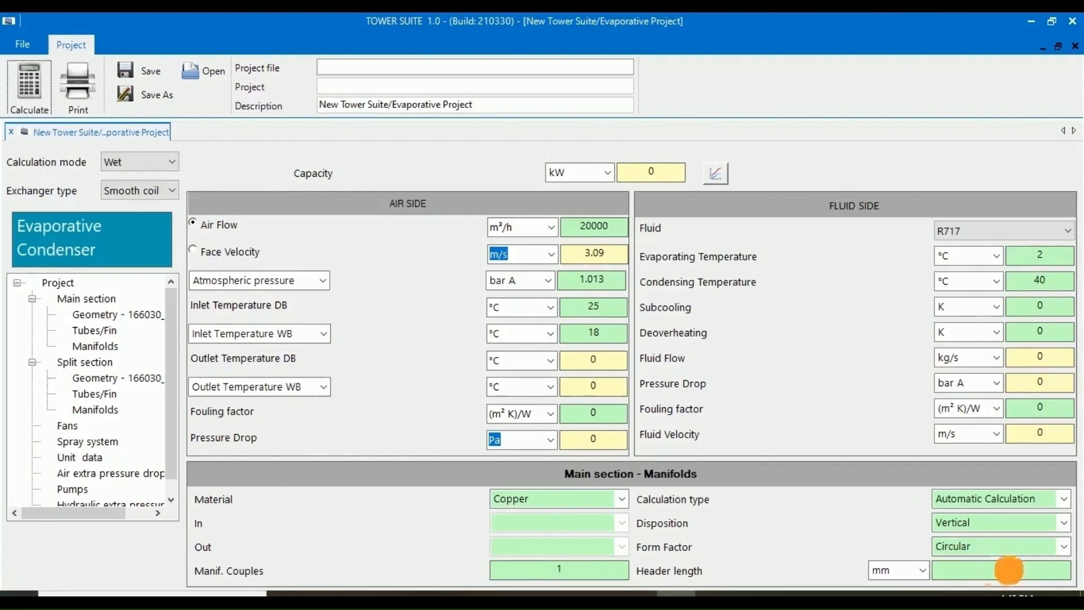
text(500)
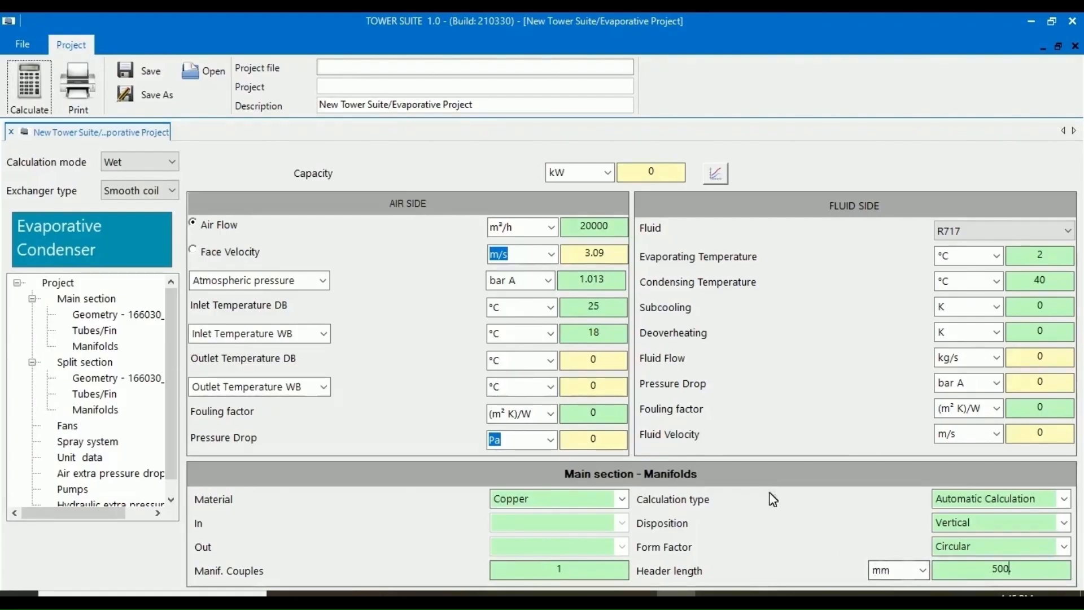
click(774, 524)
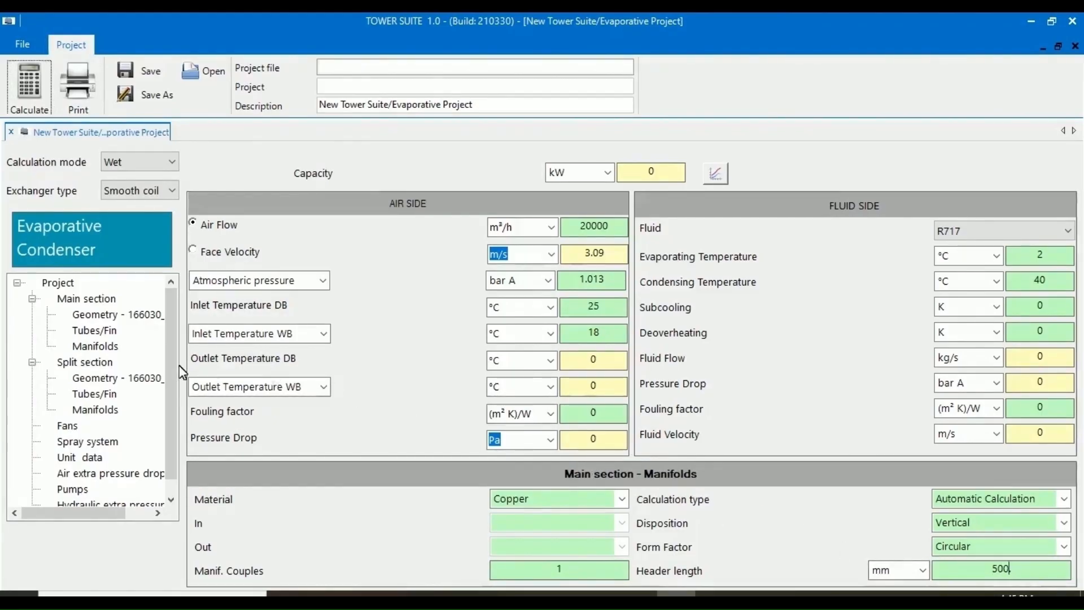
Activate the split section of the project
click(90, 364)
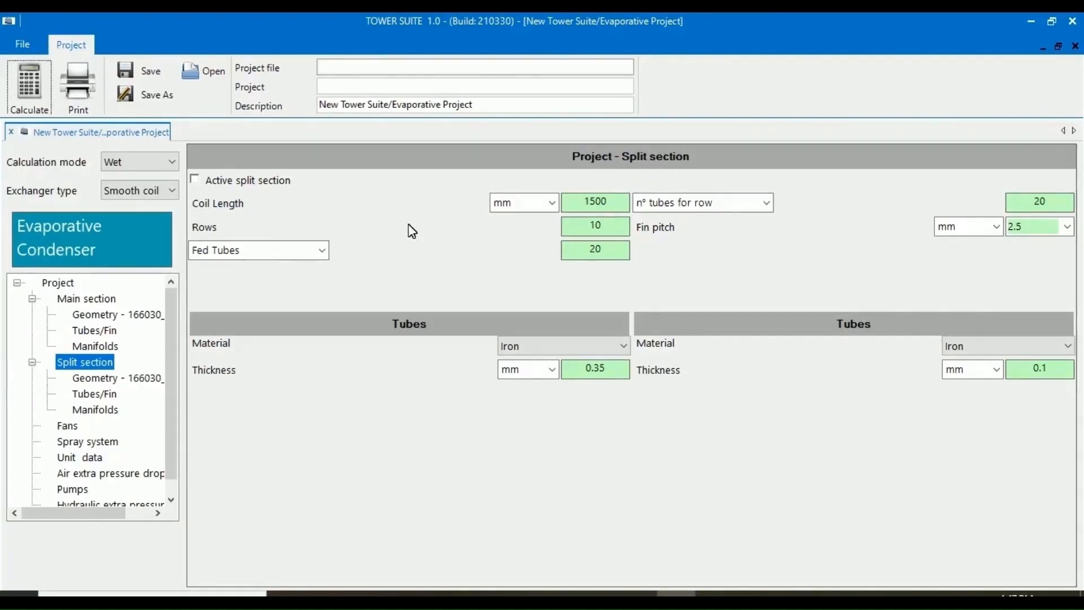
click(196, 181)
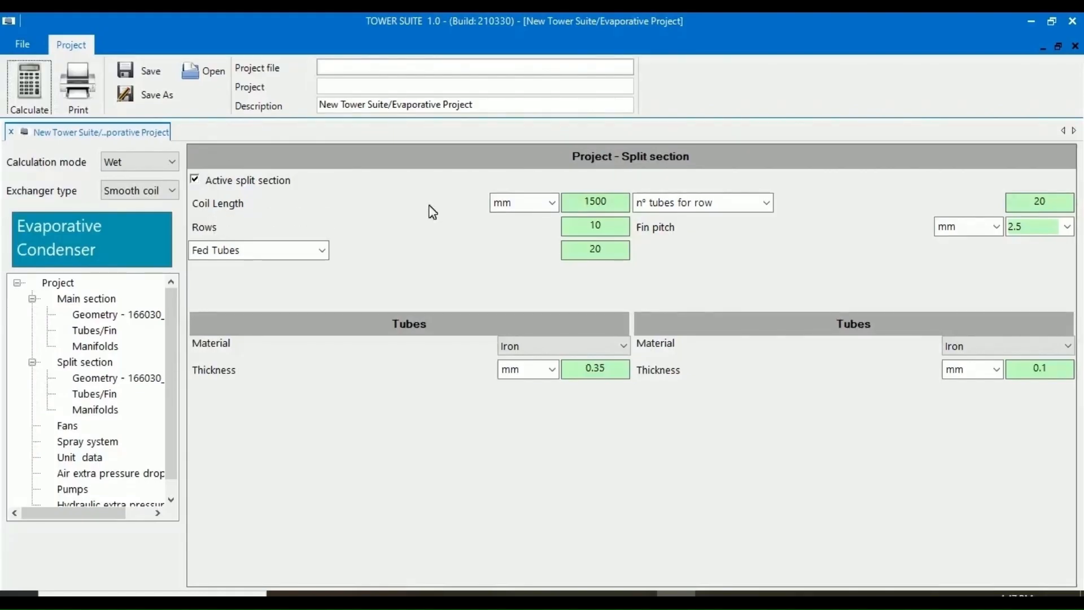
click(621, 202)
Try defining the split section's circuits by Passes, and return to Fed Tubes
click(326, 254)
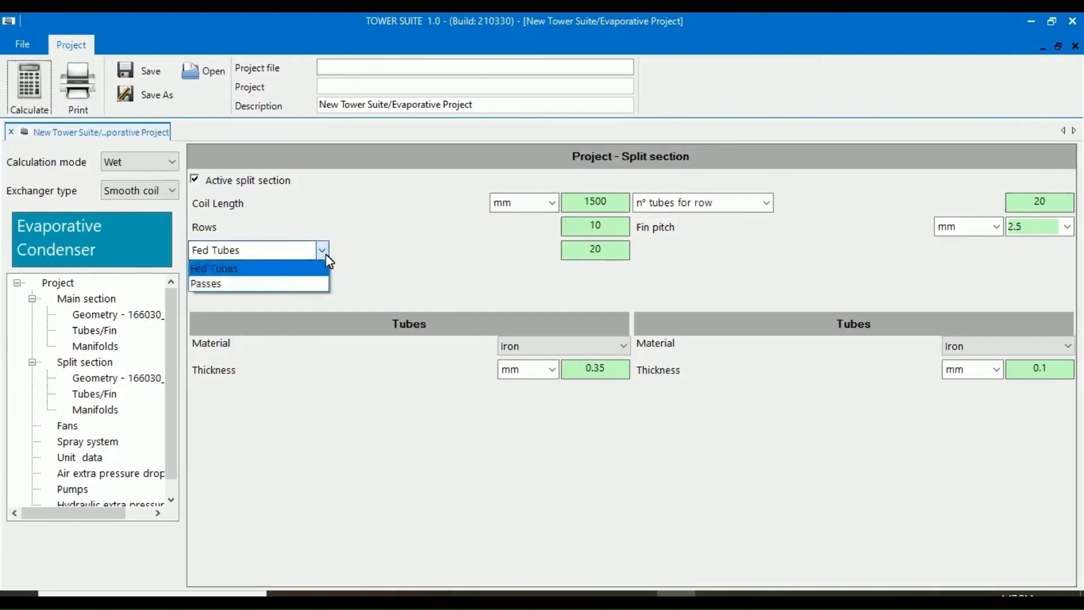
click(280, 285)
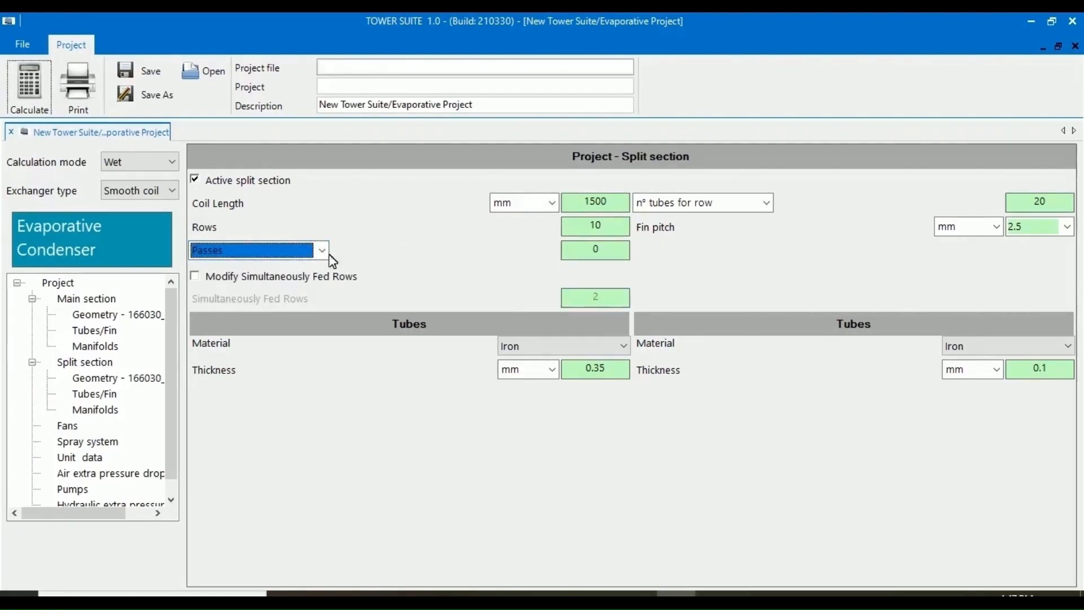
click(322, 250)
click(277, 277)
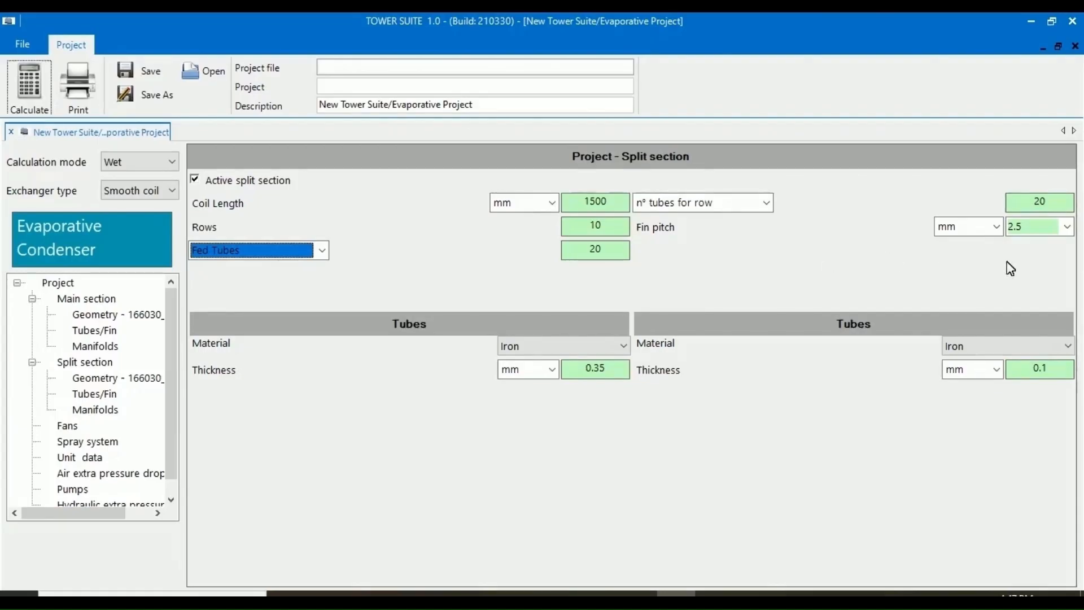
Review the split section's fin pitch choices, tube and fin materials, thicknesses and geometry
click(1066, 226)
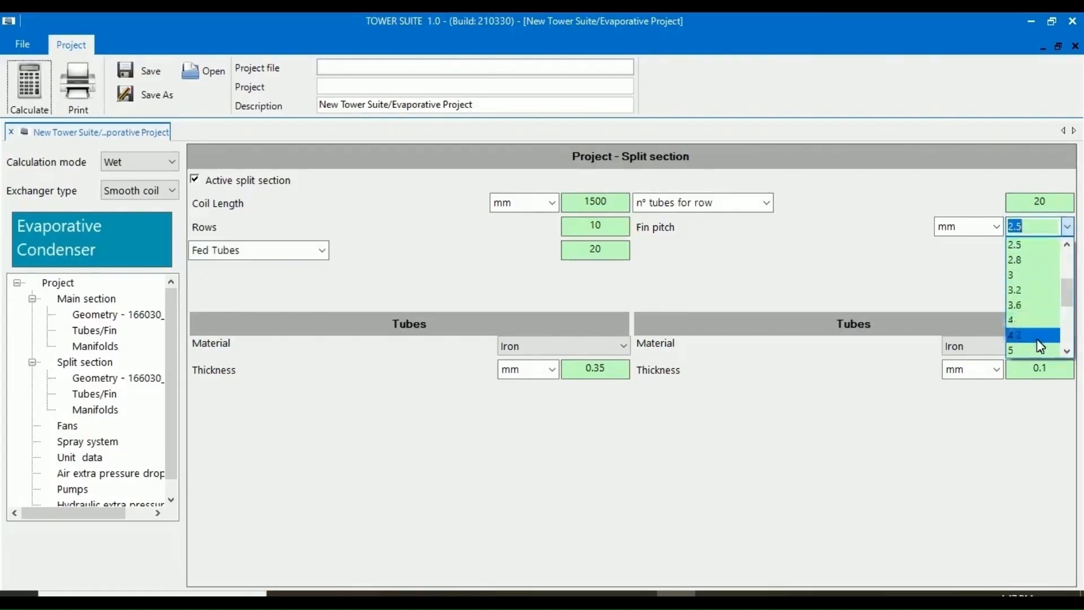
click(916, 258)
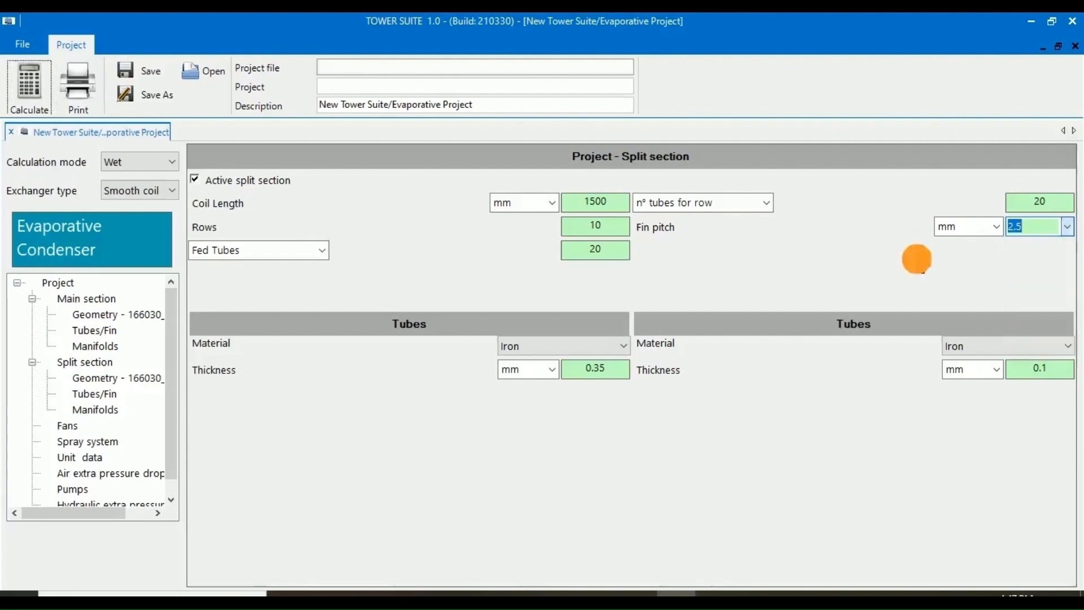
click(608, 369)
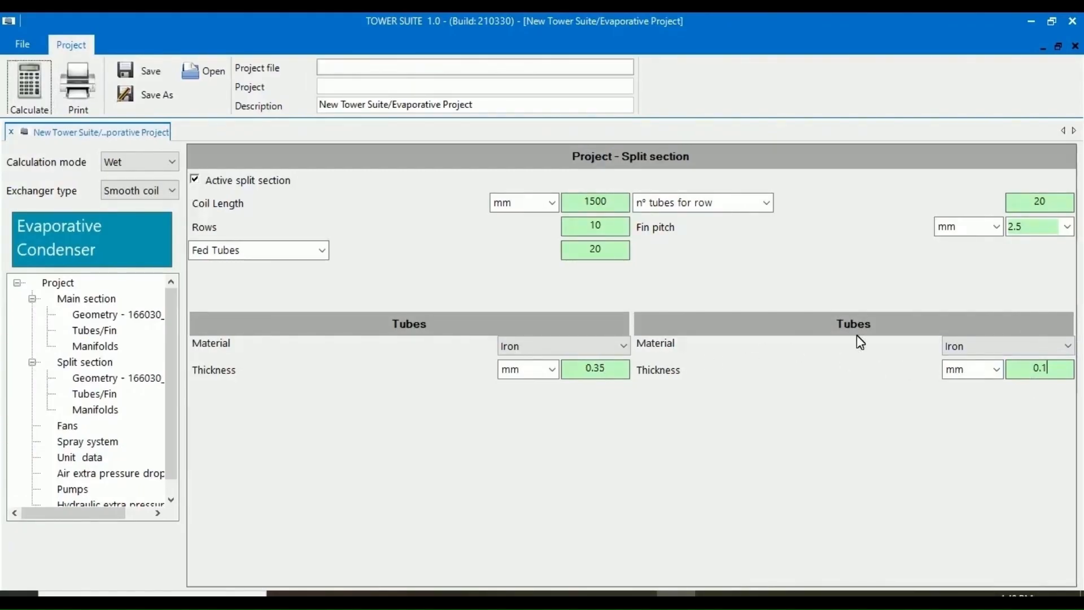
click(1010, 344)
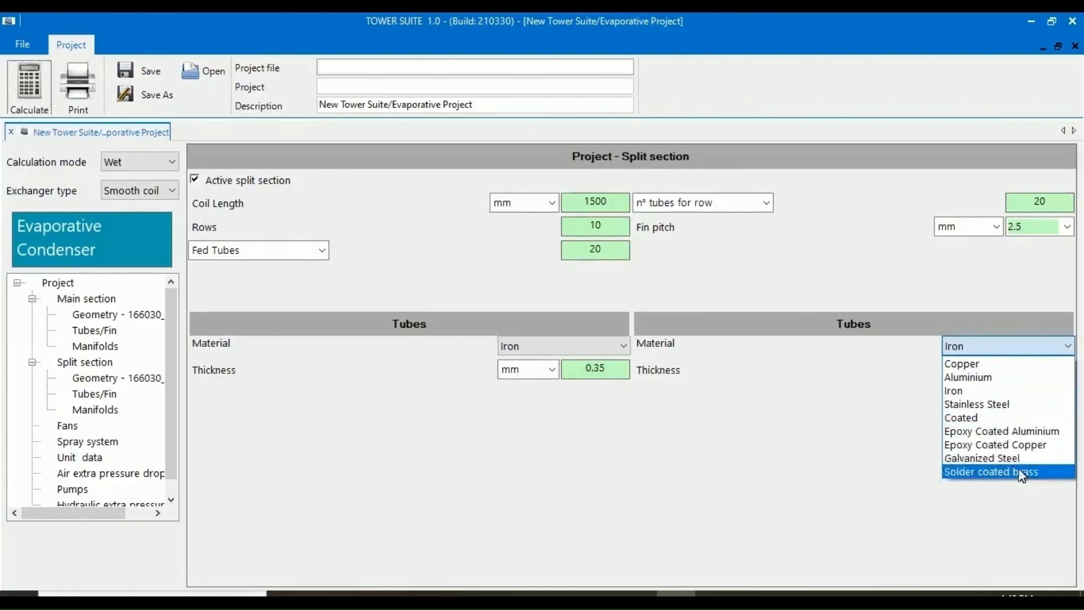
click(894, 394)
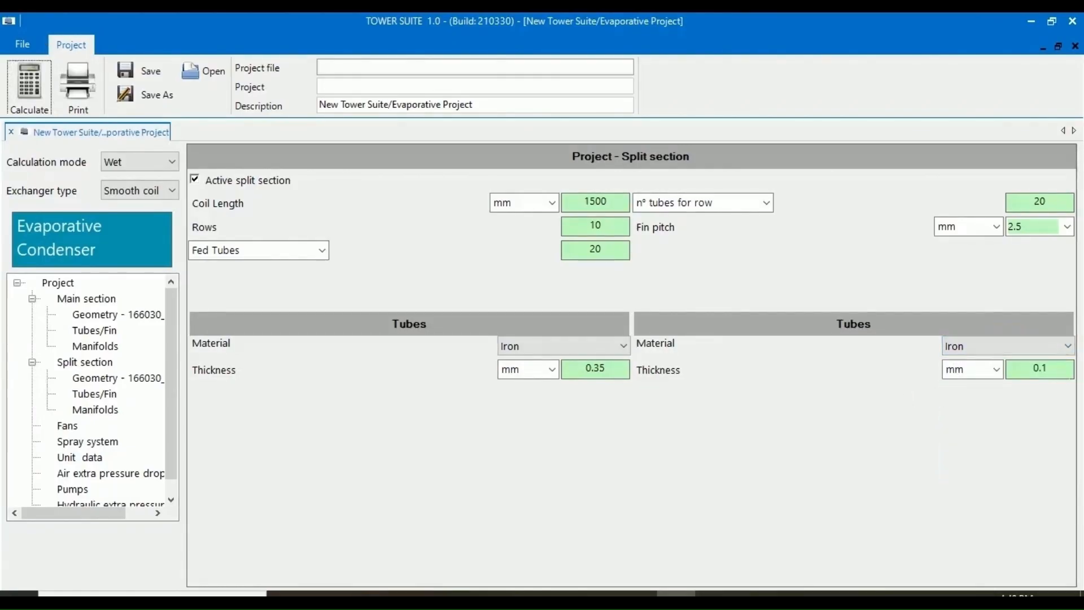
click(1061, 372)
click(113, 381)
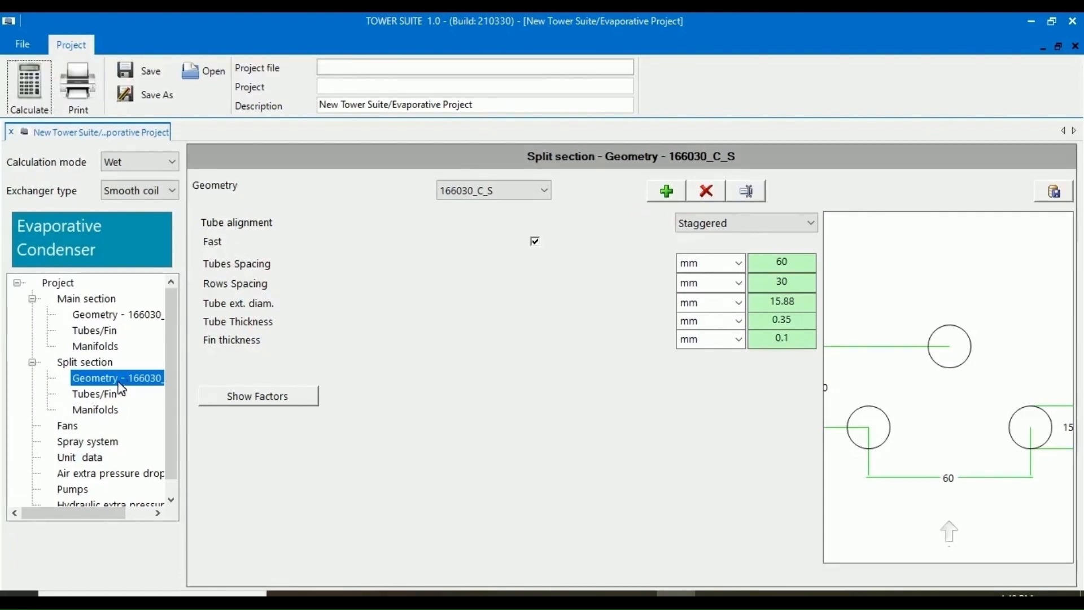
click(106, 394)
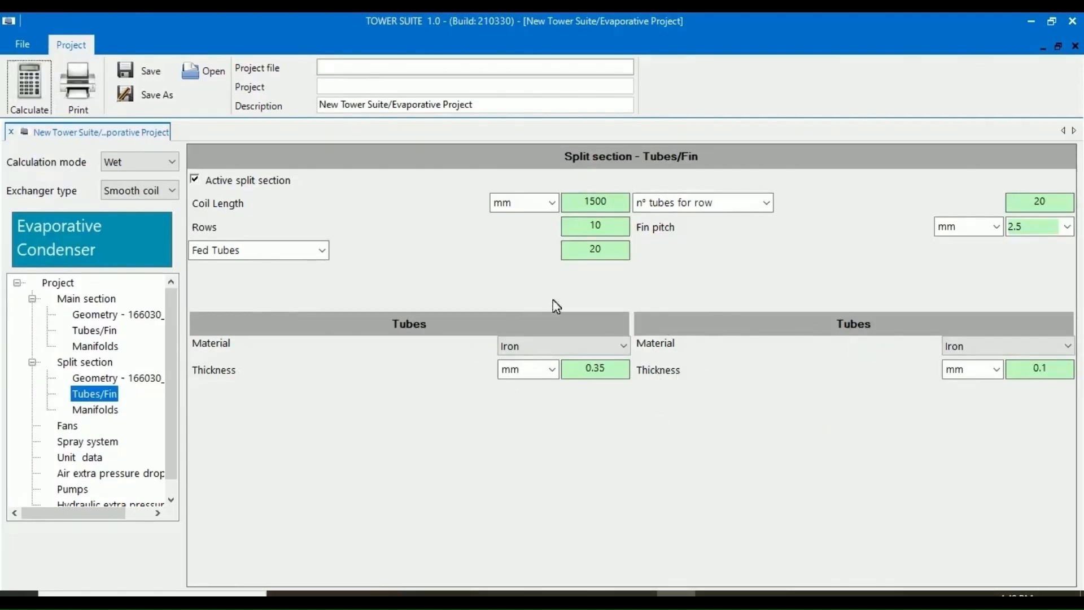
Keep Iron as the split section's manifold material and set its manifold calculation type to Automatic Calculation
click(96, 409)
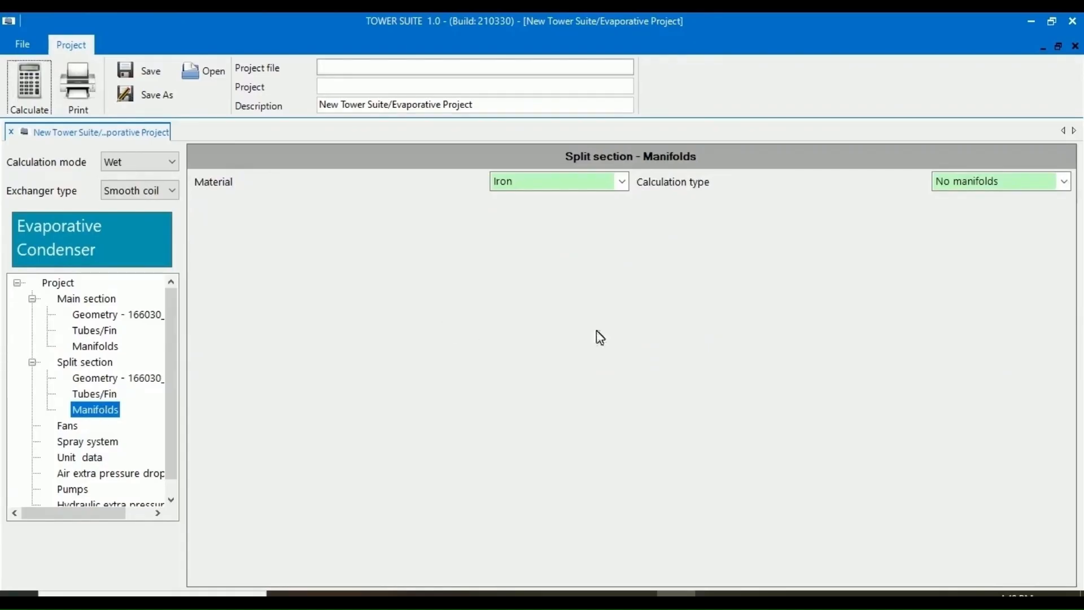
click(620, 182)
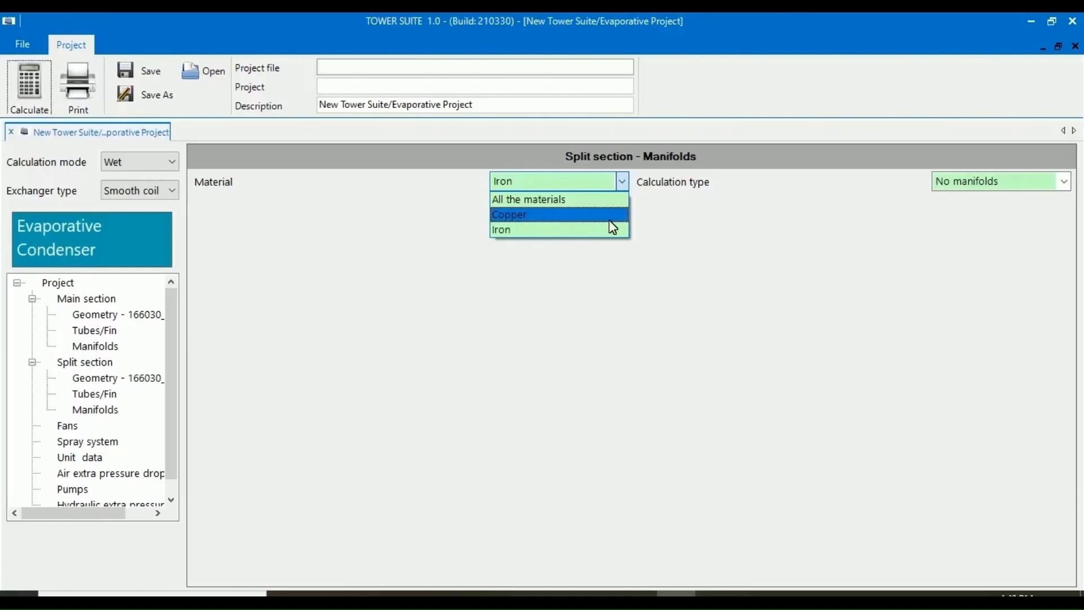
click(702, 218)
click(1062, 181)
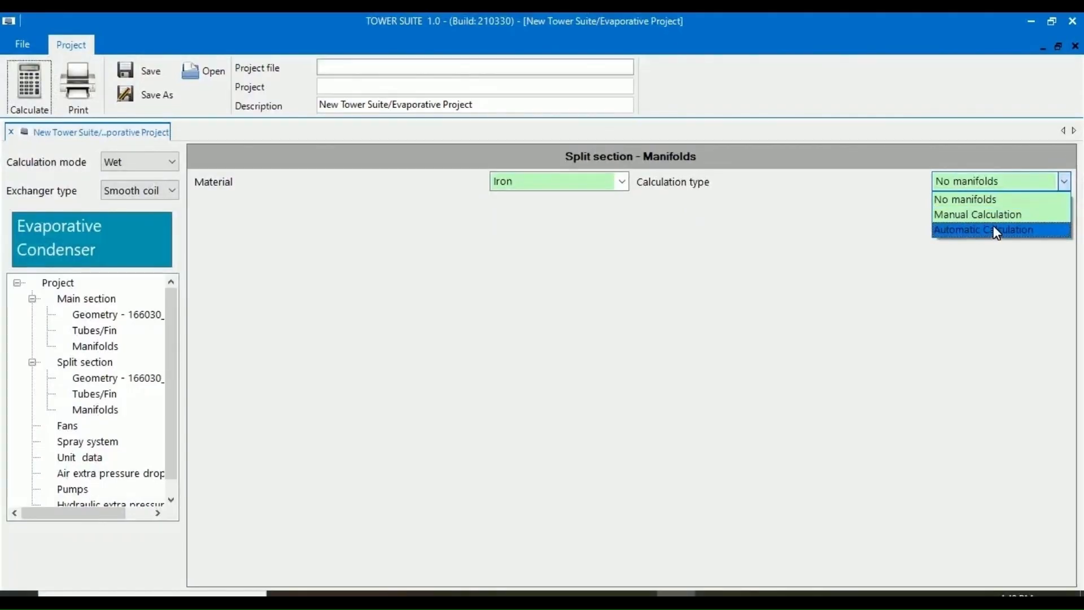
click(995, 230)
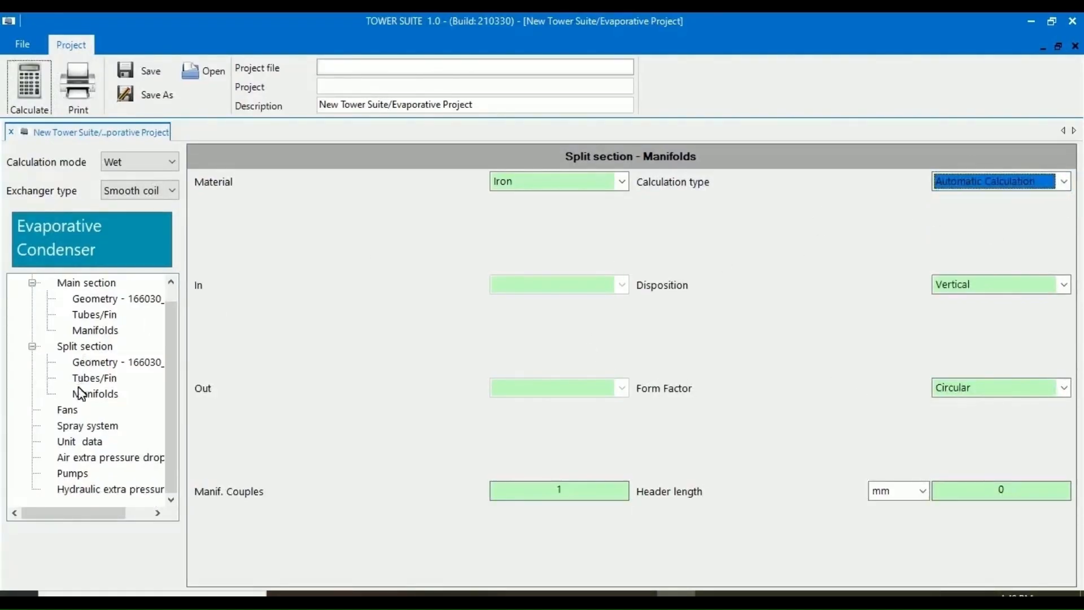
Enable the fan model for the project, keeping Axial monophase type, FROIDEL builder, SERIES1 series and model AXIAL_TOWER_MONO_1
click(73, 414)
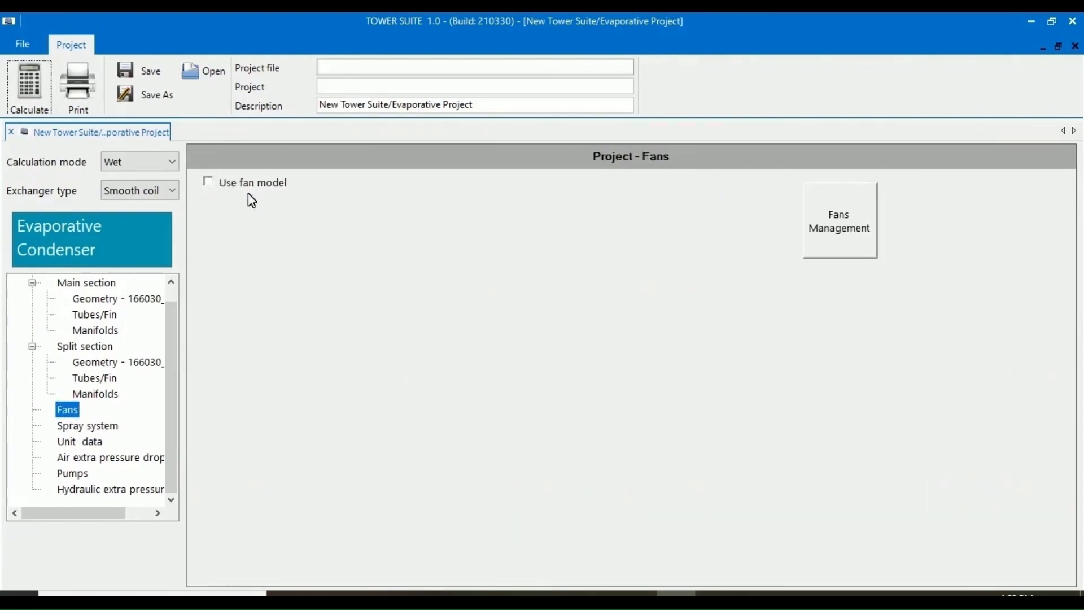
click(209, 184)
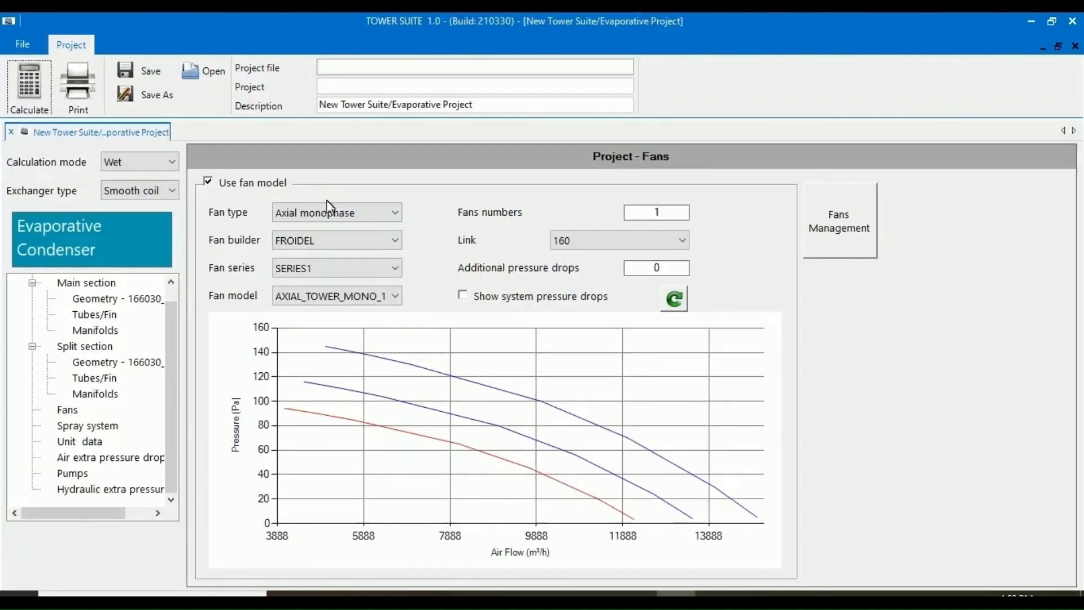
click(378, 213)
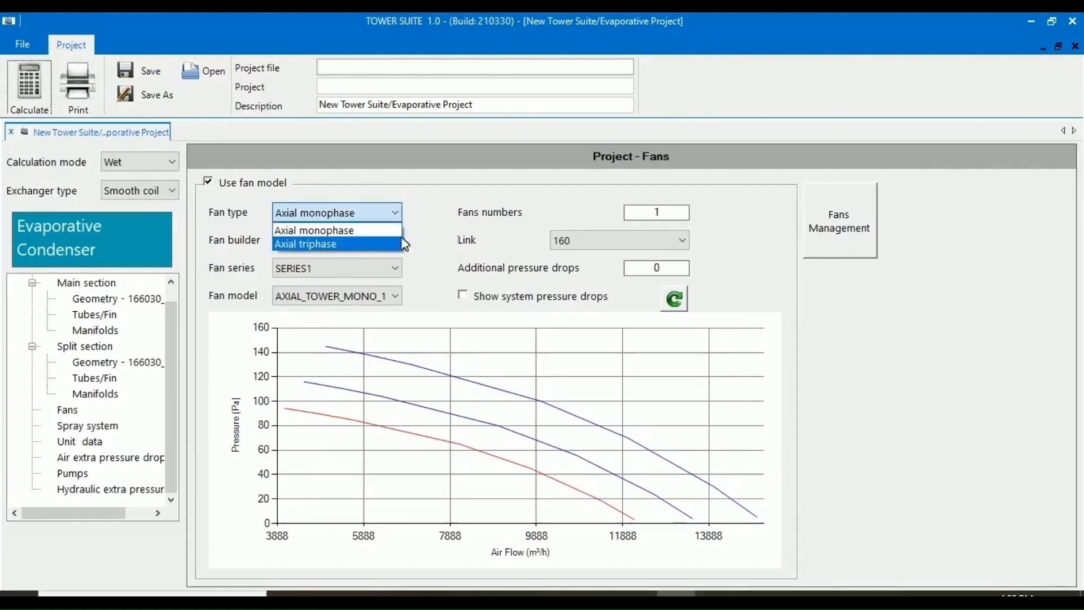
click(375, 240)
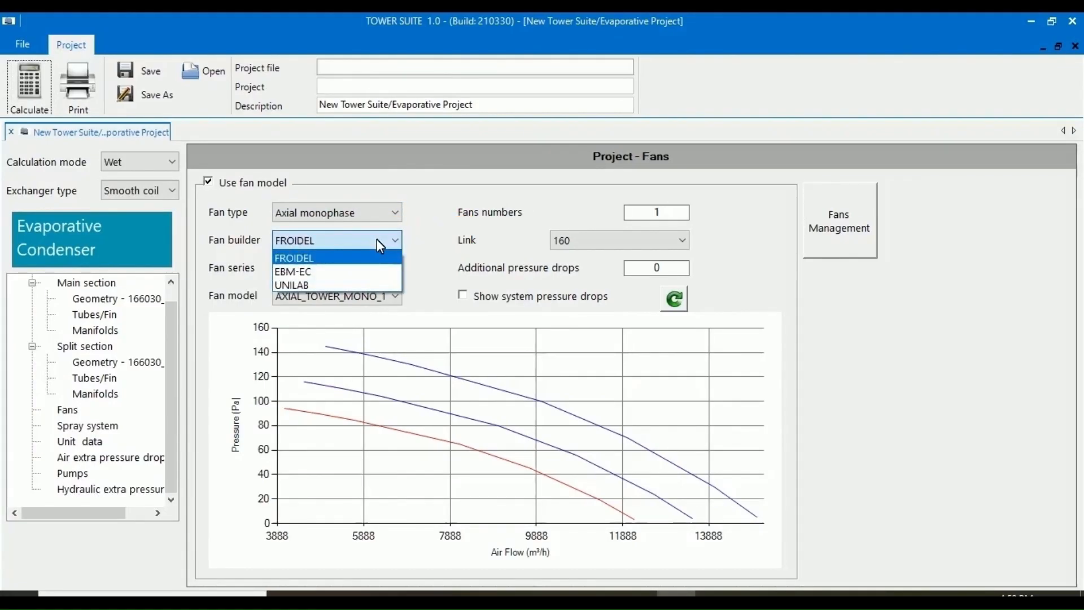
click(423, 247)
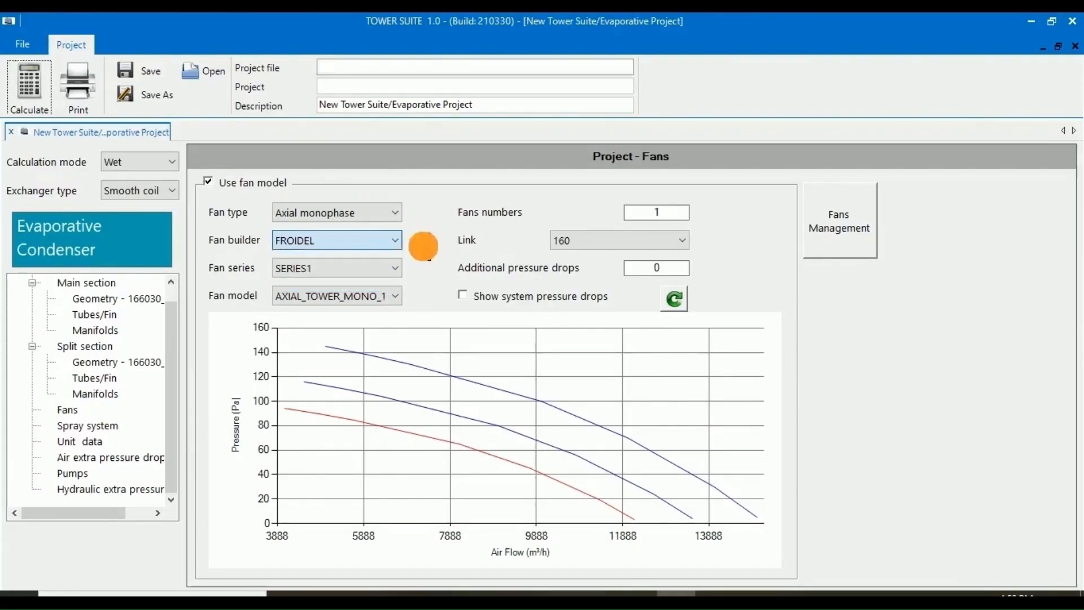
click(395, 269)
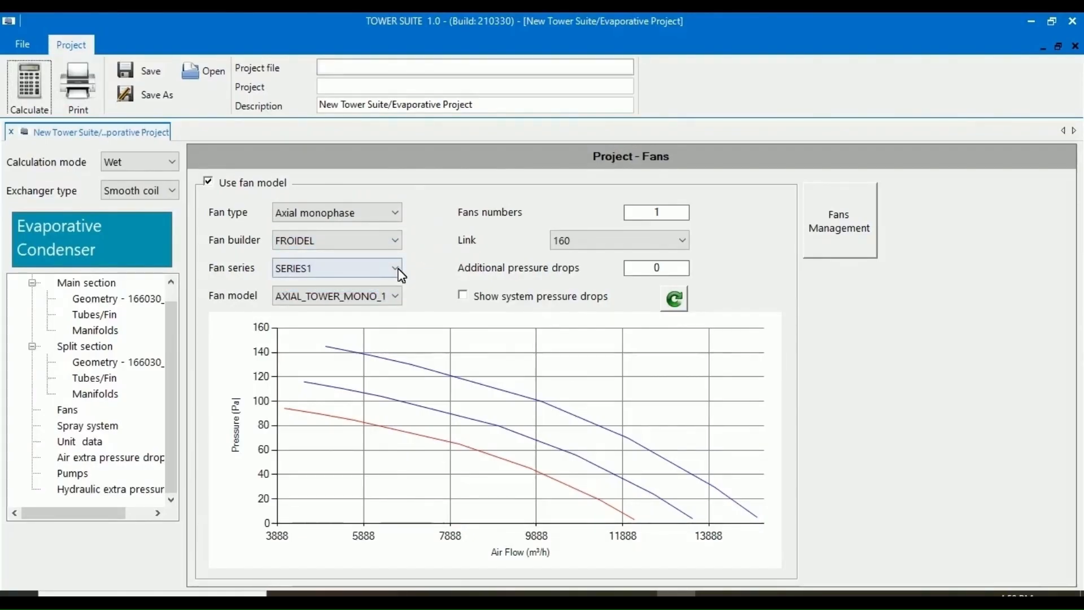
click(423, 271)
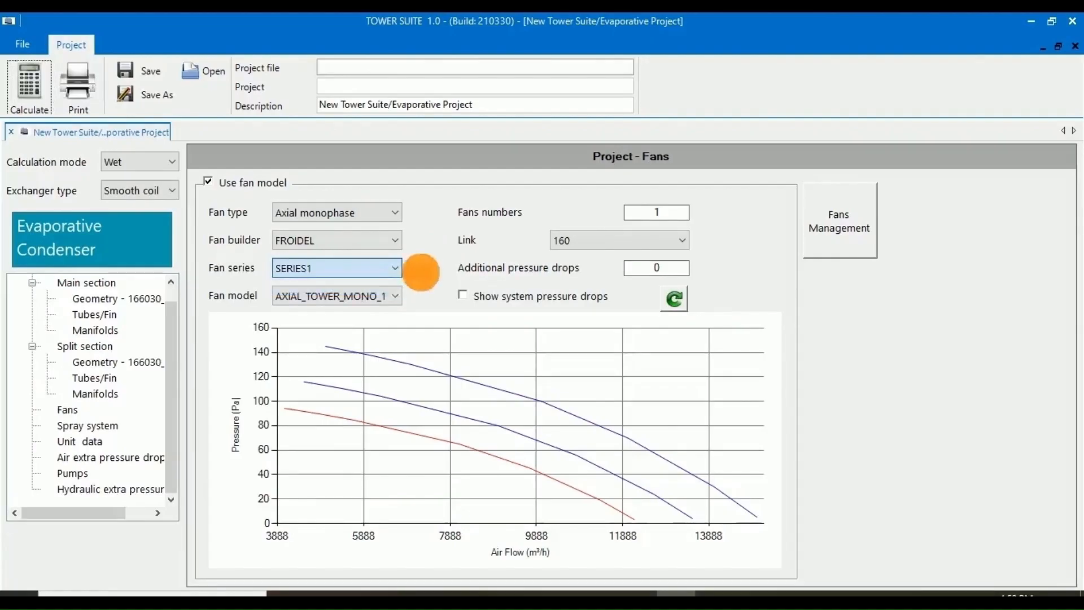
click(363, 295)
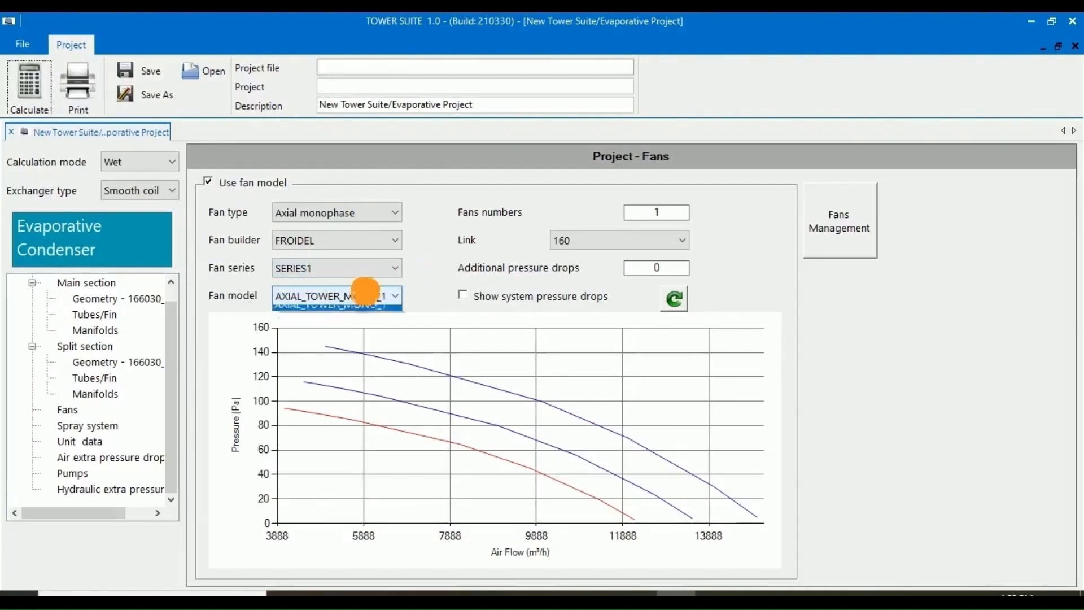
click(423, 294)
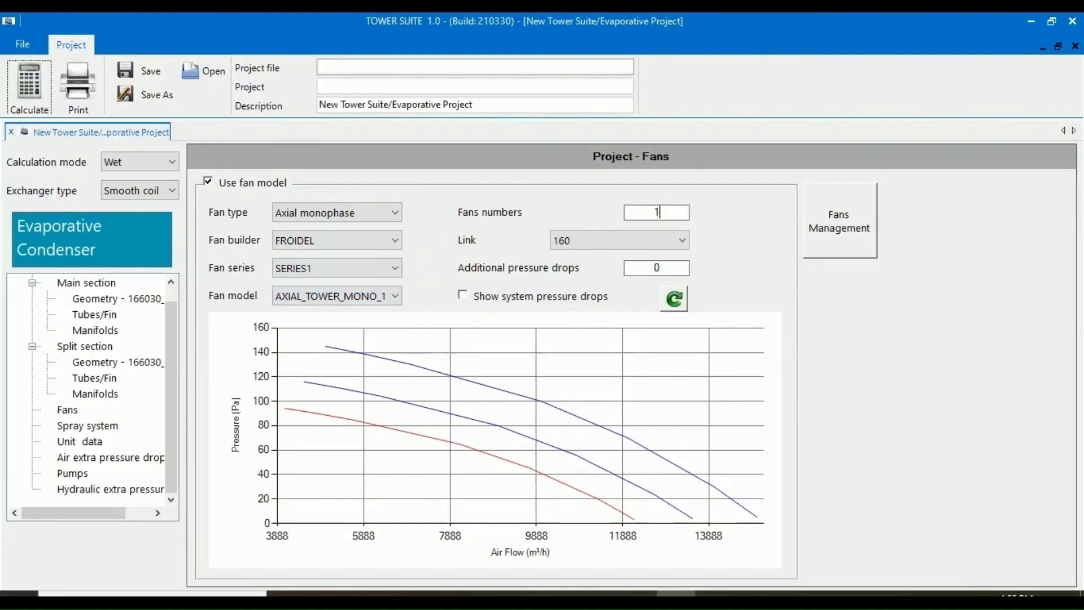
Review the fan's link options, keeping 160 and additional pressure drops at 0, and switch the system pressure drops display on and off
click(650, 241)
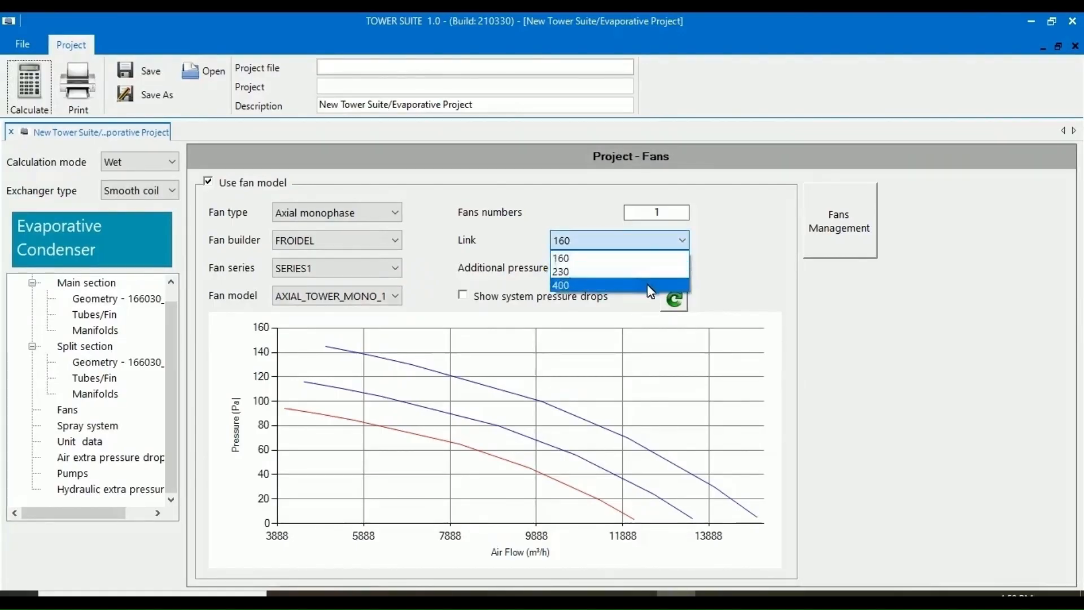
click(708, 255)
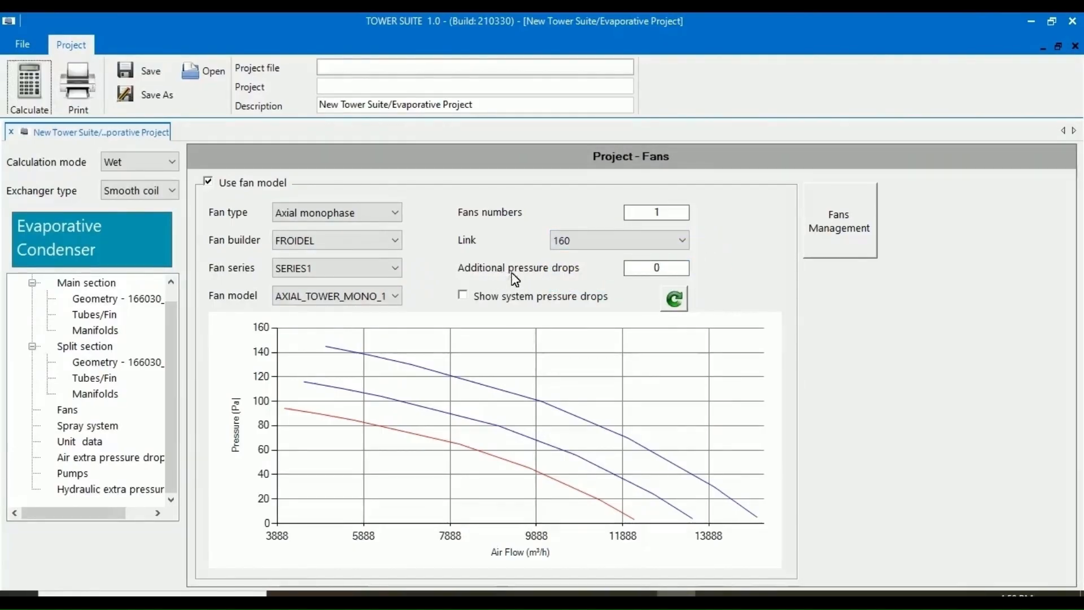
click(672, 264)
click(467, 299)
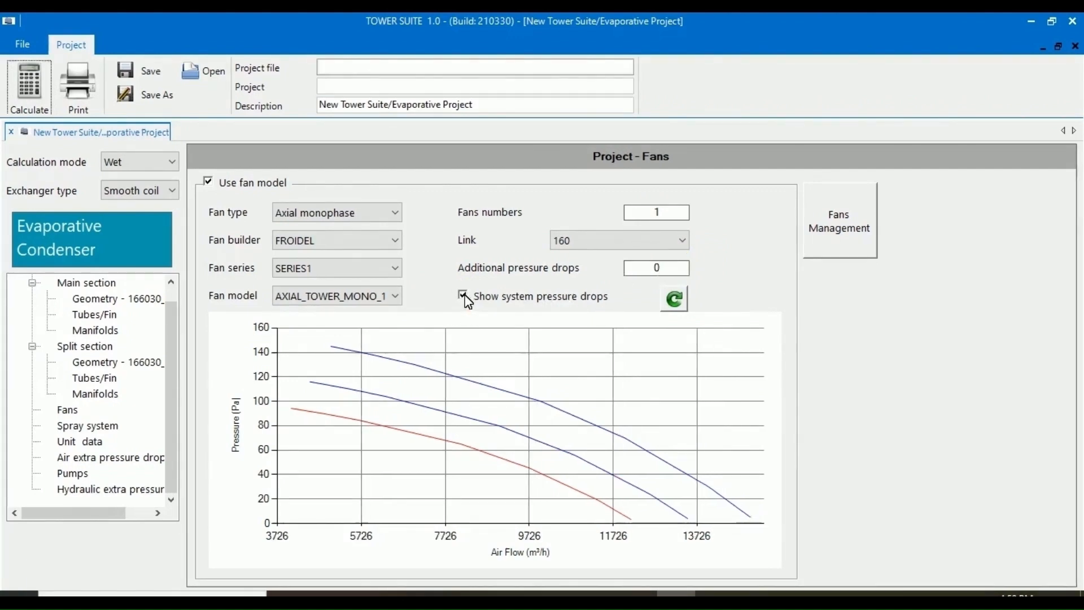
click(465, 299)
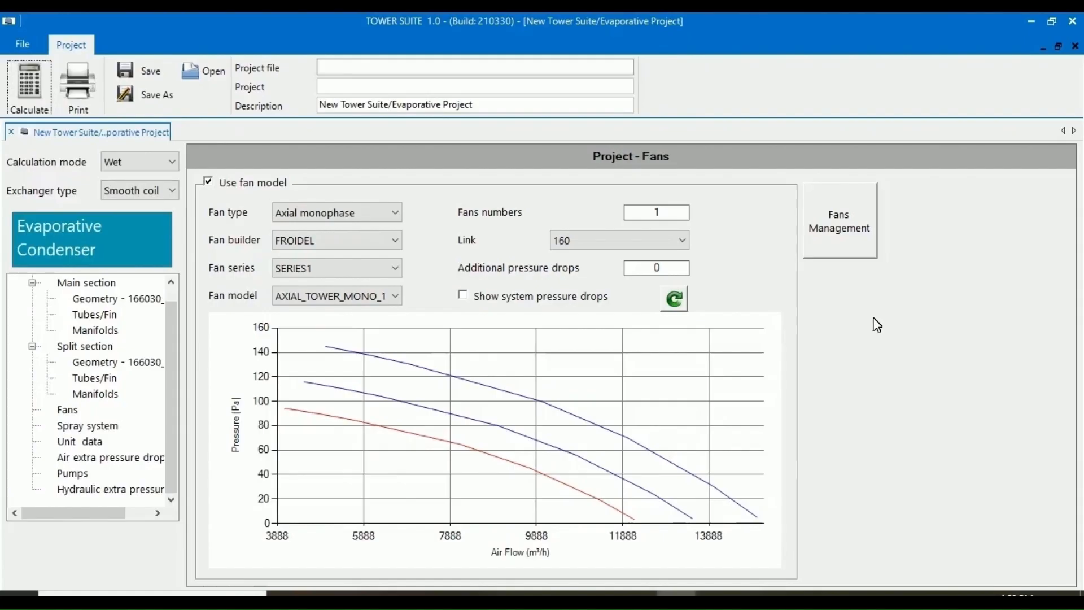
Start a new Axial monophase fan in Fans Management and add a new builder named TEST
click(854, 237)
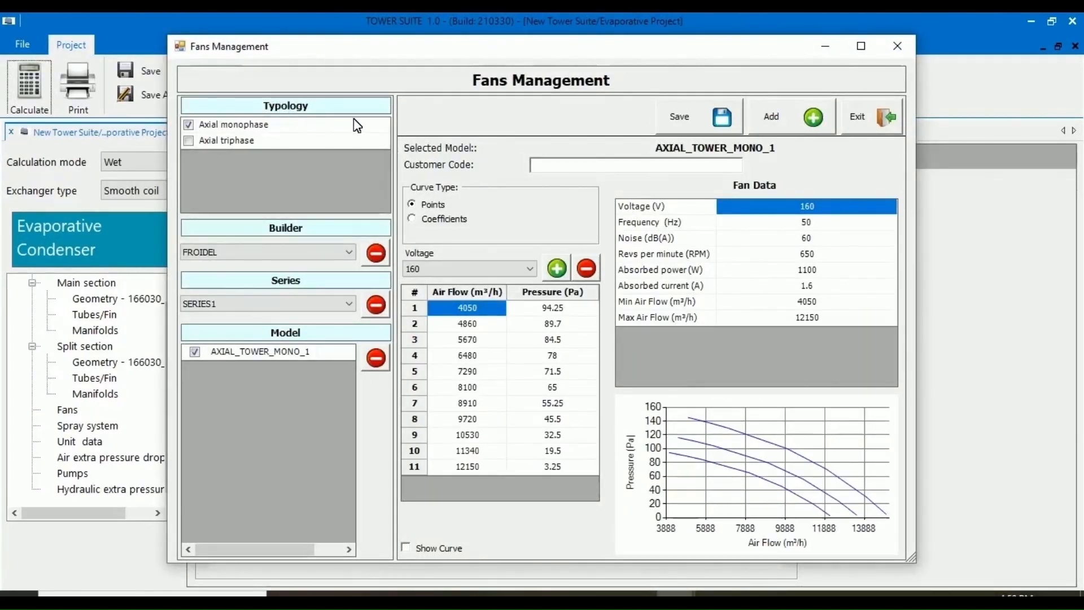
click(797, 113)
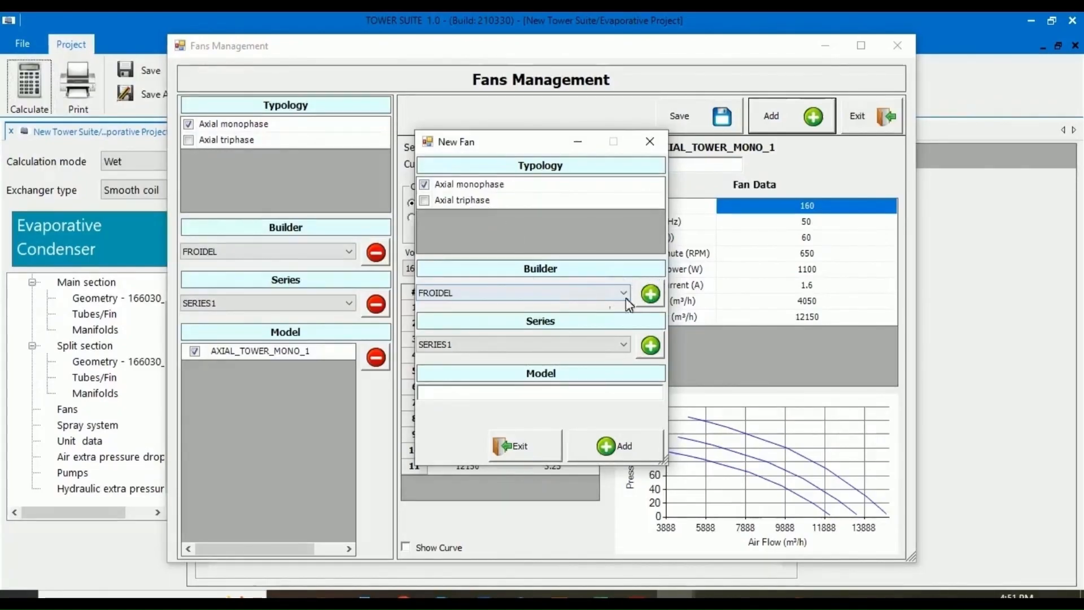
click(565, 293)
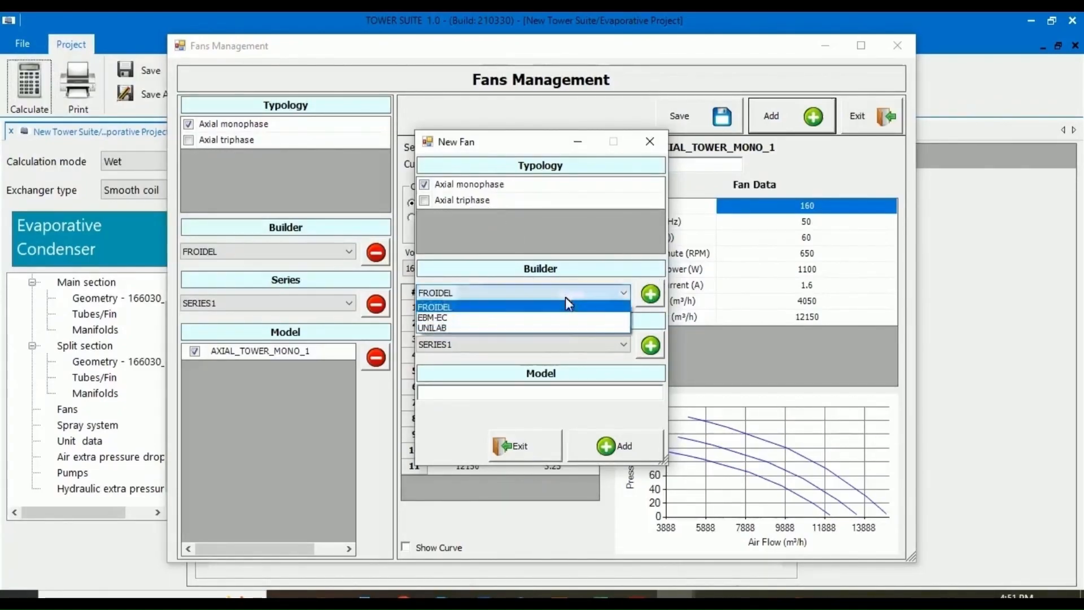
click(576, 232)
click(650, 294)
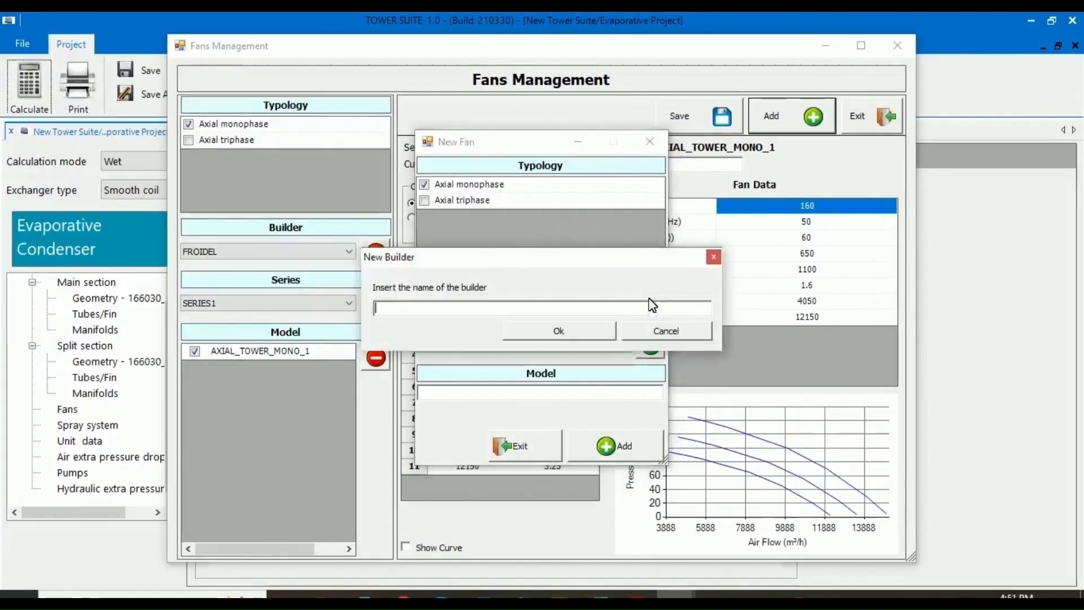
text(T)
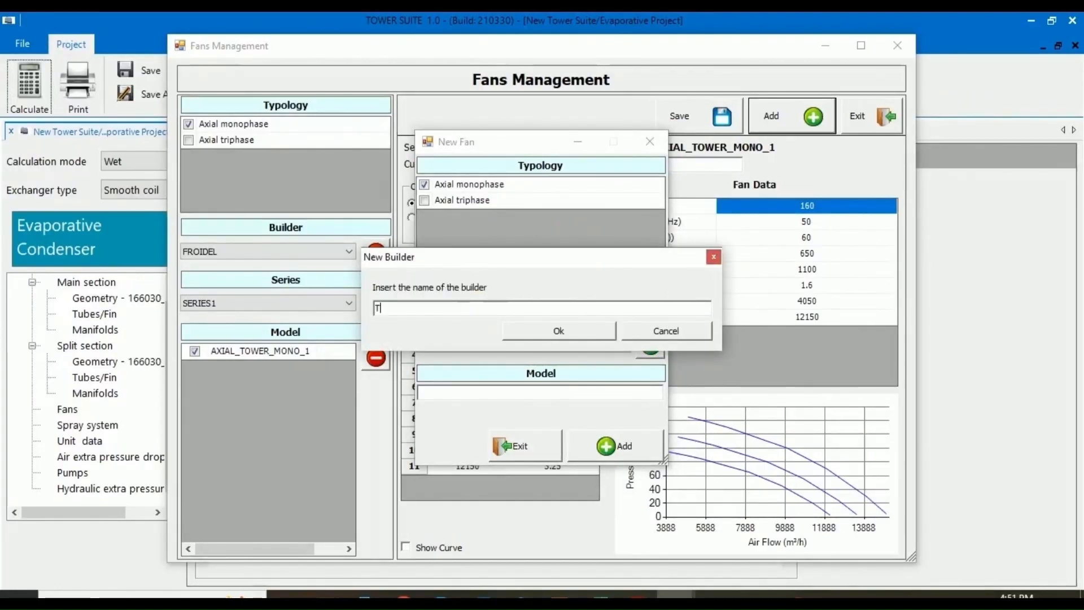
text(EST)
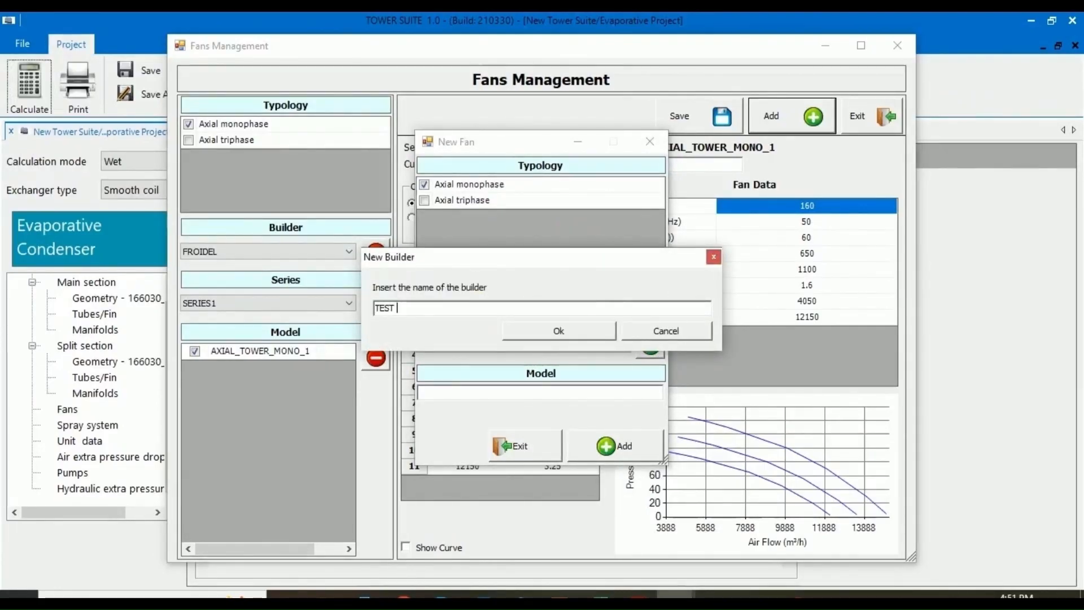
click(582, 336)
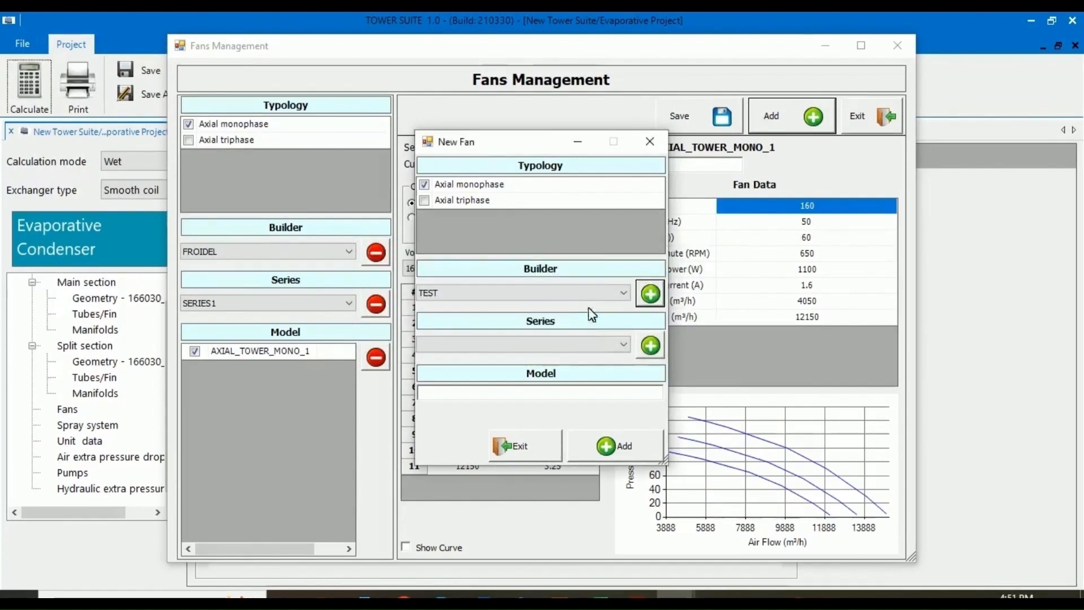
Add a new fan series named TEST1 under the TEST builder
click(651, 347)
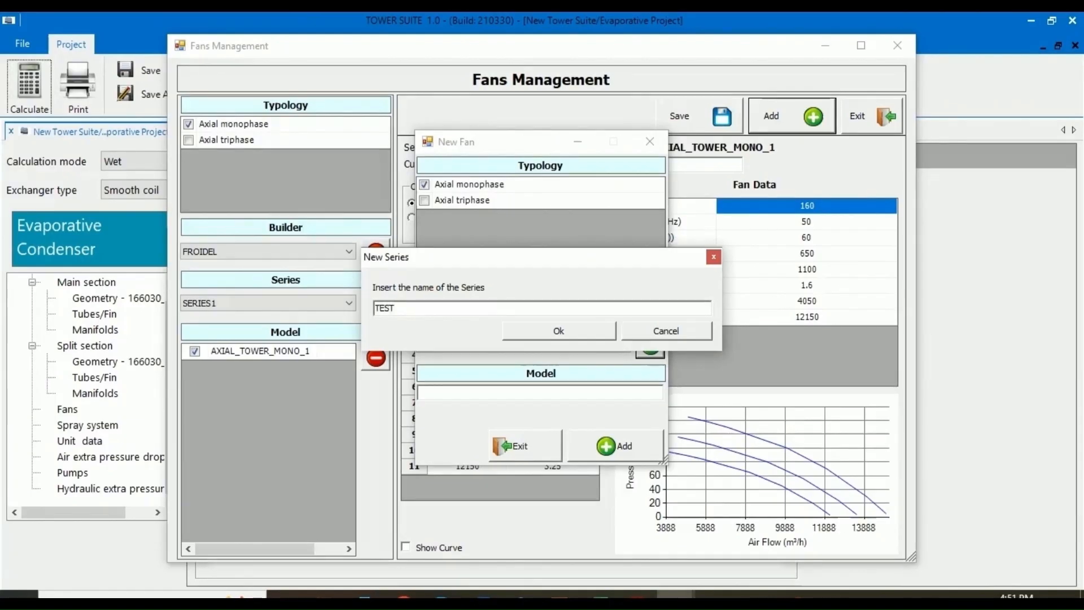
text(TEST1)
key(Return)
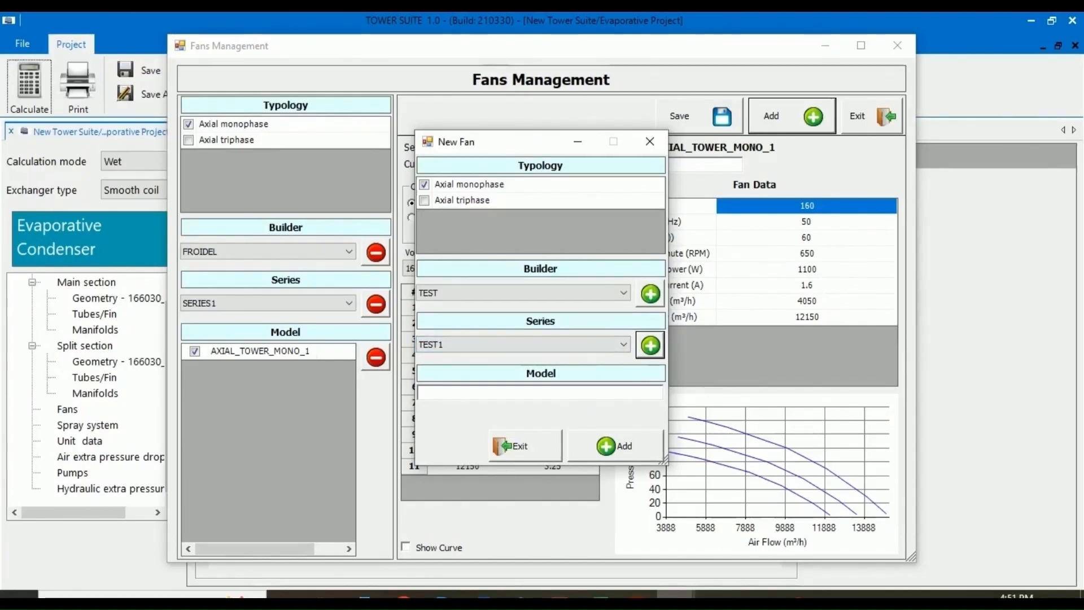
Add the model FAN TEST MODEL to the TEST1 series and close the new fan form
click(540, 393)
text(FA)
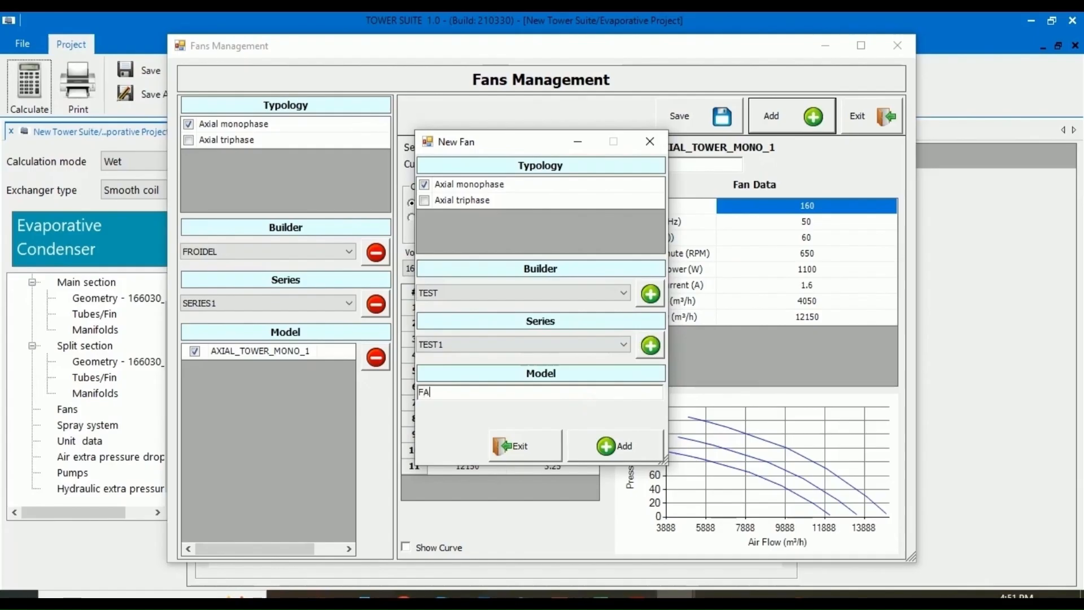
text(N TES)
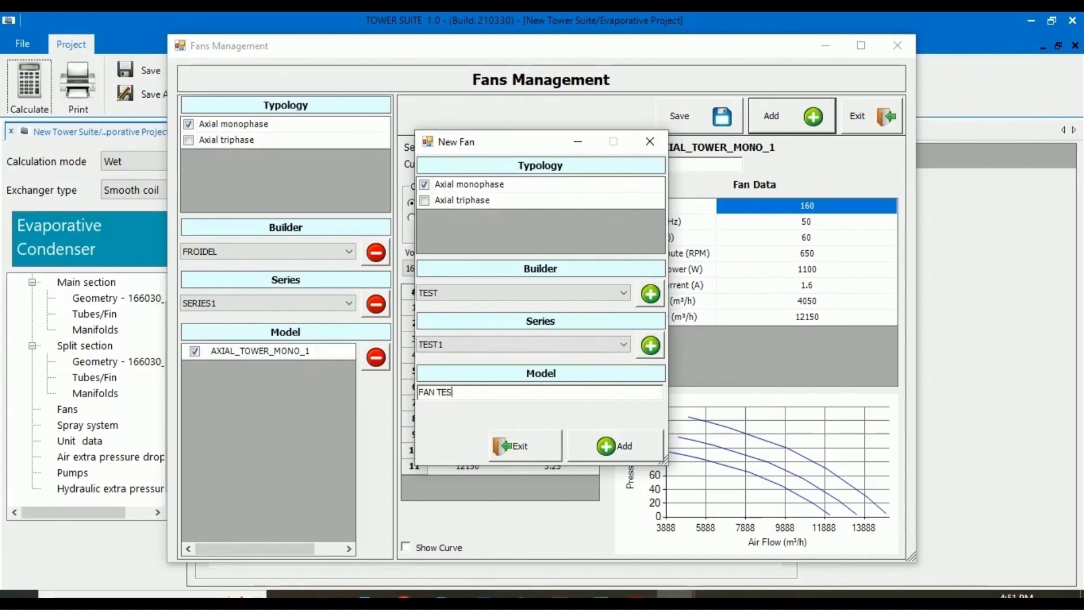
text(T MODEL)
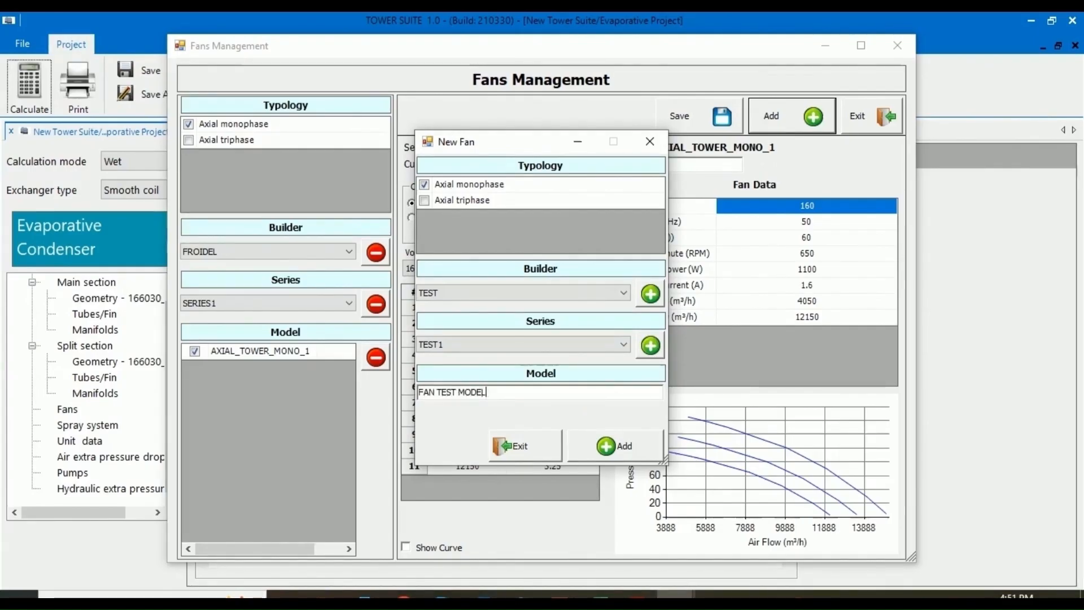
click(627, 449)
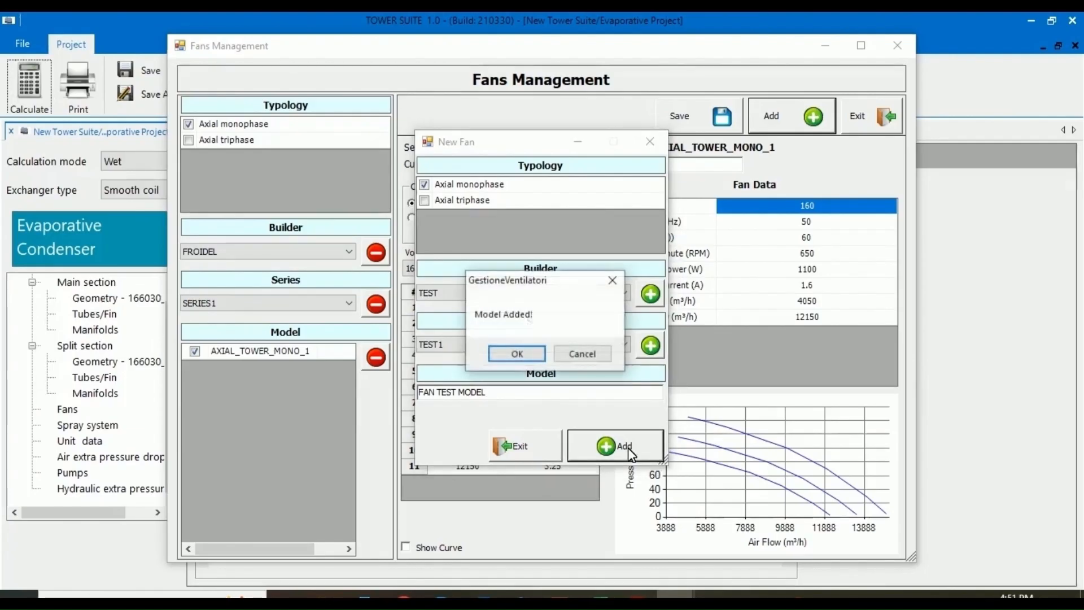
click(535, 354)
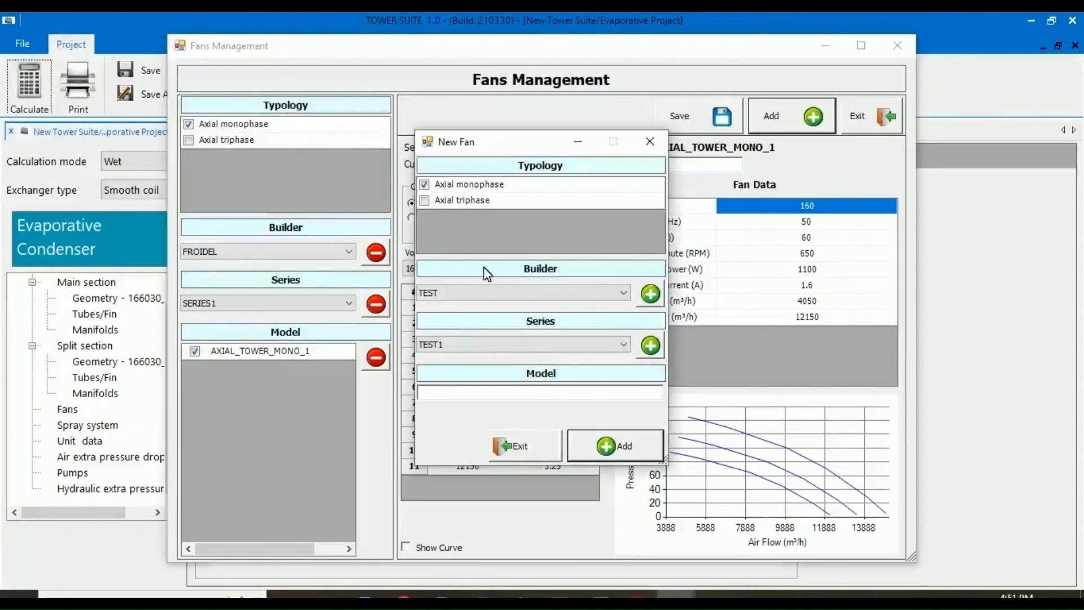
click(650, 141)
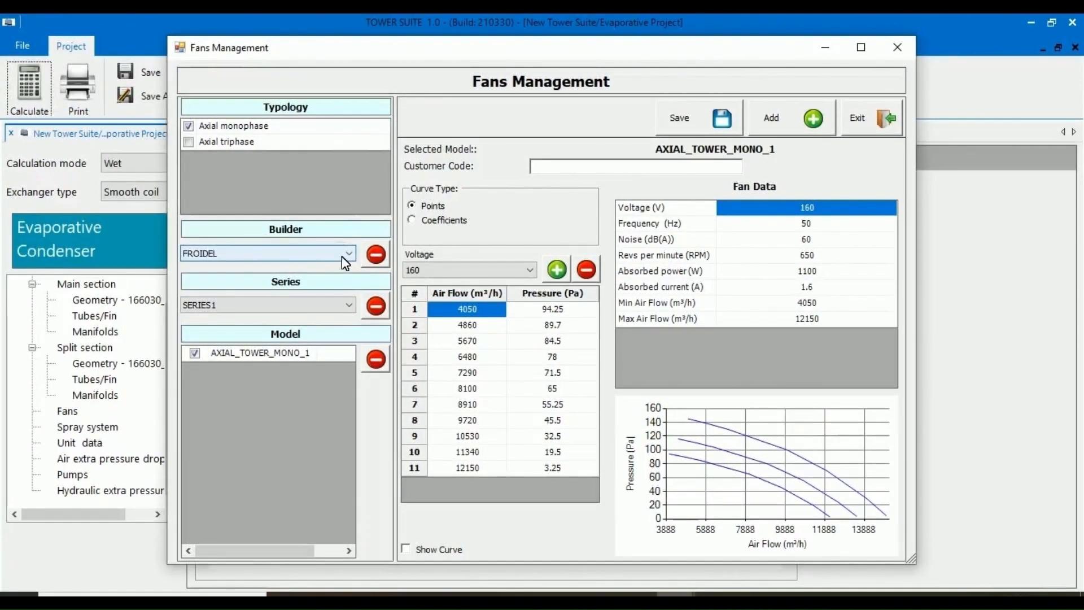
Select the TEST builder's fan model and set its voltage to 160 V and frequency to 50 Hz
click(346, 263)
click(338, 309)
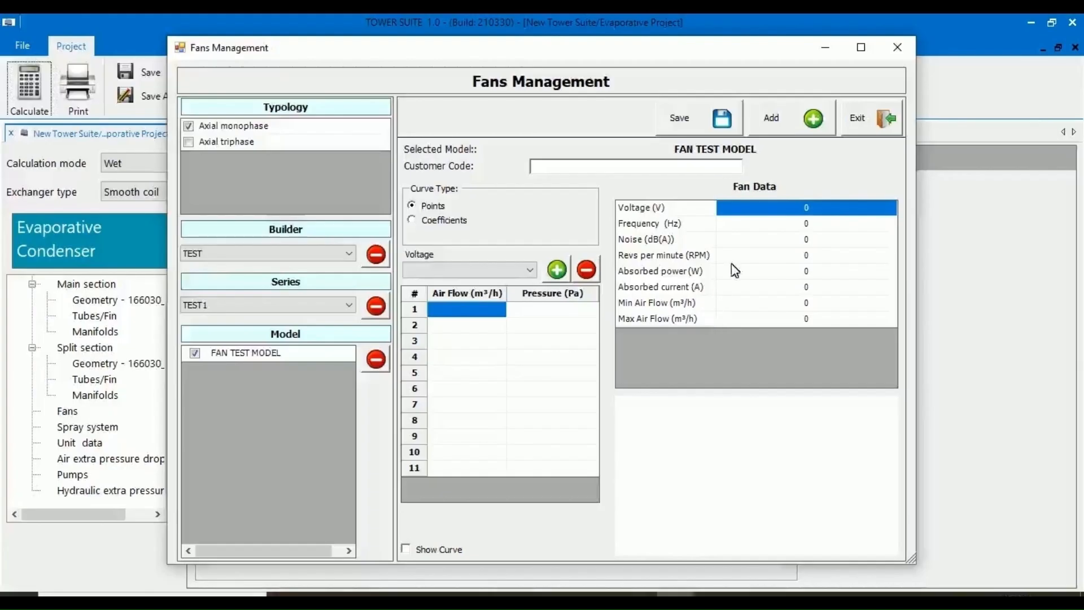
click(807, 212)
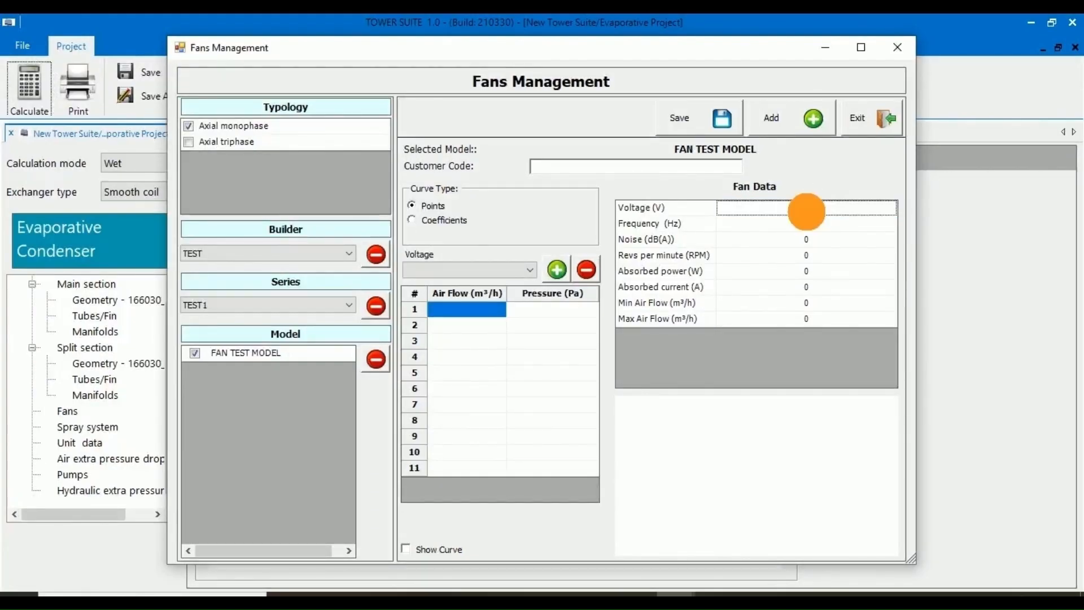
text(160)
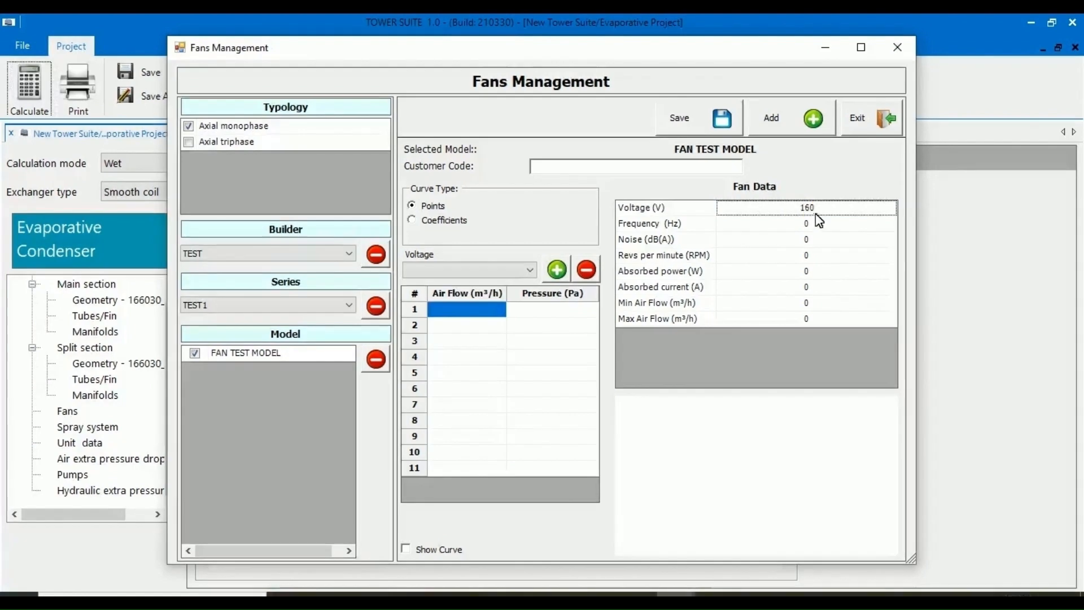
click(807, 223)
text(50)
Set the fan's noise to 60 dB(A), speed to 650 RPM and absorbed power to 1100 W
click(807, 239)
text(60)
click(807, 254)
text(650)
click(807, 271)
text(1100)
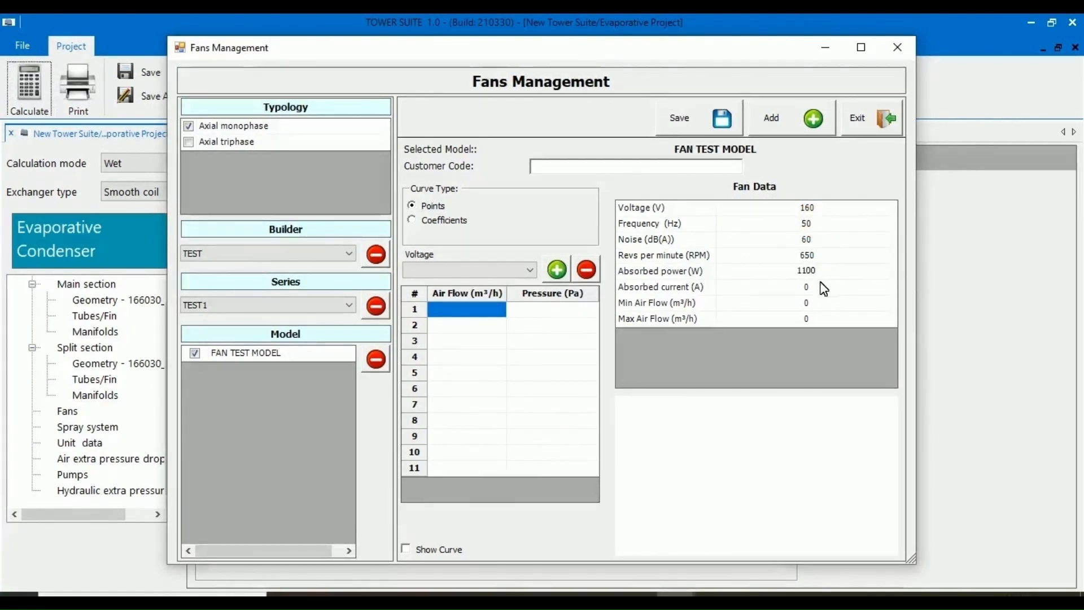
Set the fan's absorbed current to 1.6 A, minimum air flow to 4050 m³/h and maximum air flow to 12150 m³/h
click(816, 287)
text(1.6)
click(808, 302)
text(4050)
click(808, 318)
text(12150)
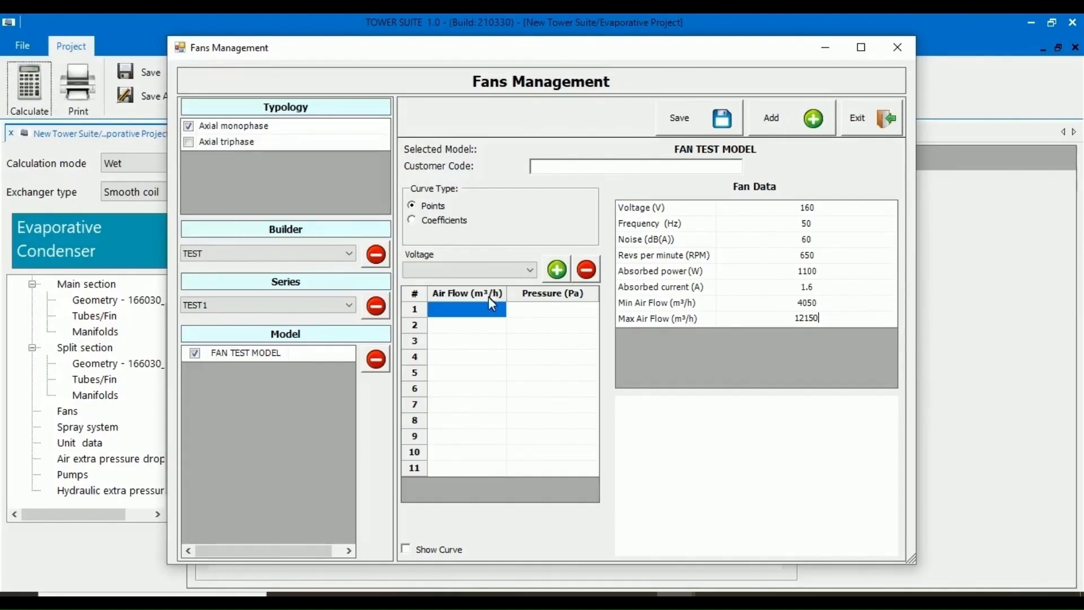
Enter air flows of 4050, 4860, 5670 and 6480 m³/h for points 1 to 4 of the fan curve
click(460, 309)
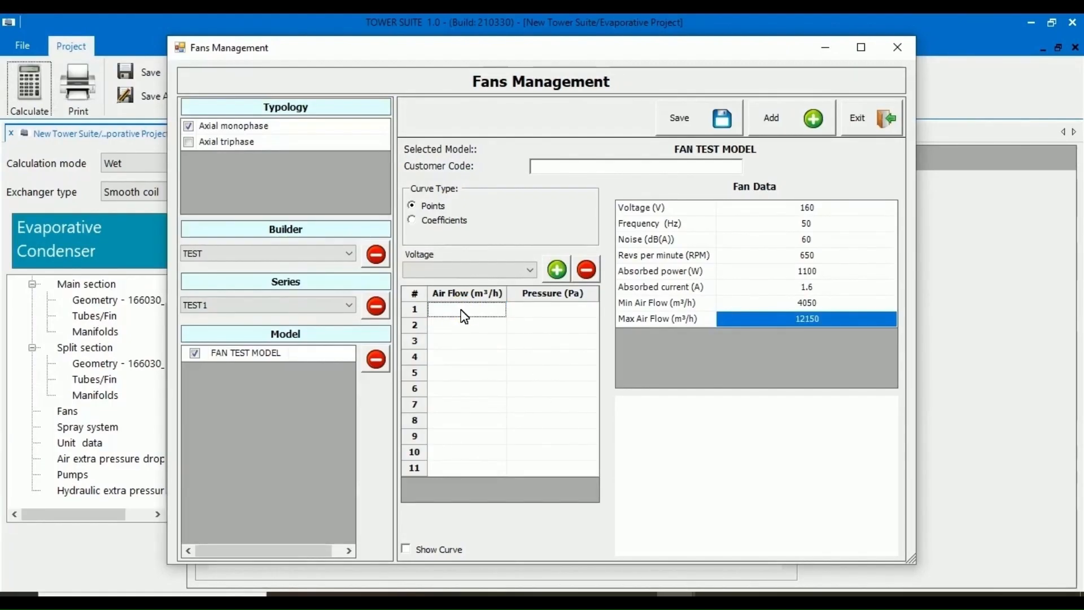
text(4050)
key(Return)
text(4860)
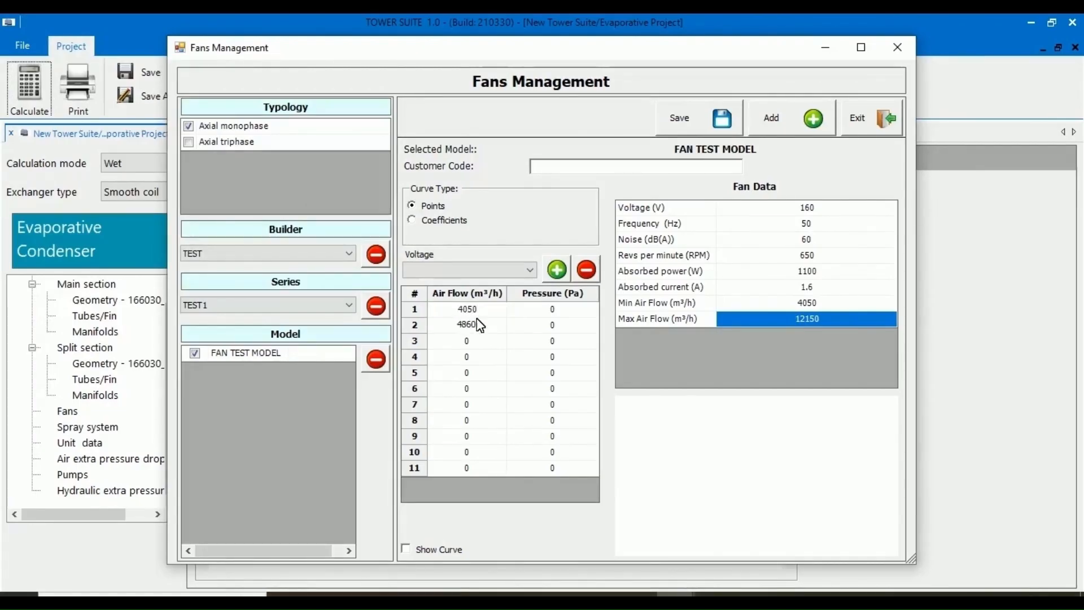
click(477, 340)
text(5670)
click(478, 359)
text(6480)
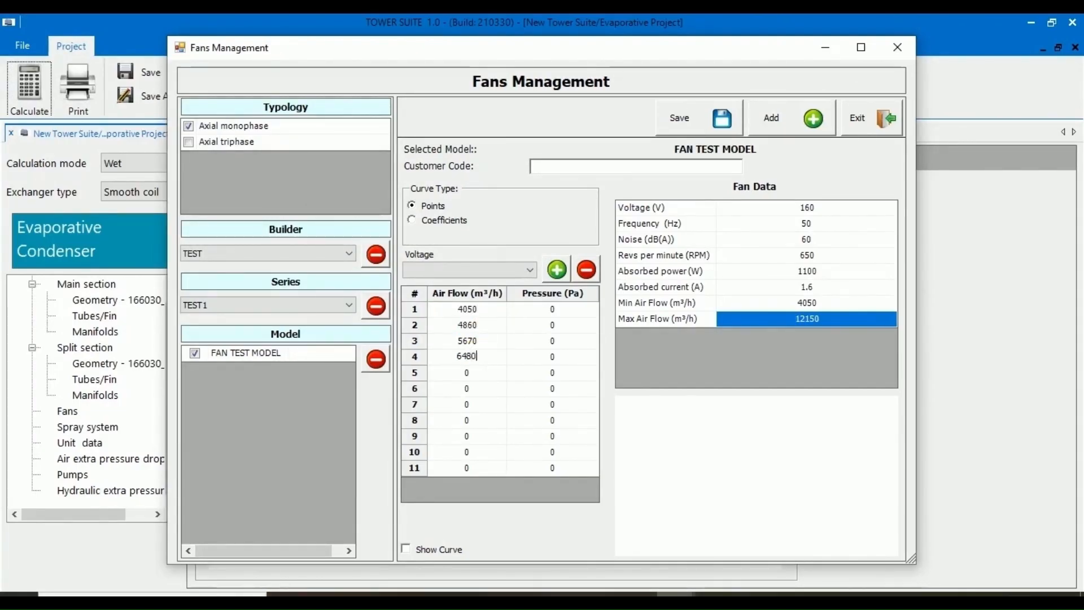
Enter air flows of 7290, 8100 and 8910 m³/h for points 5 to 7 of the fan curve
click(480, 373)
text(7290)
click(483, 388)
text(8100)
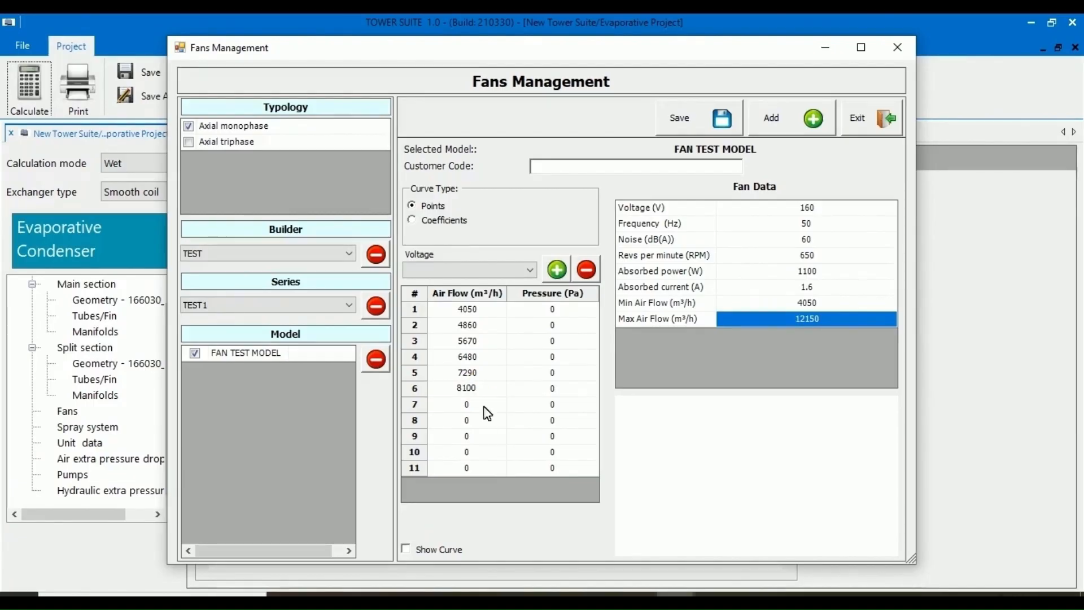
click(476, 403)
text(8910)
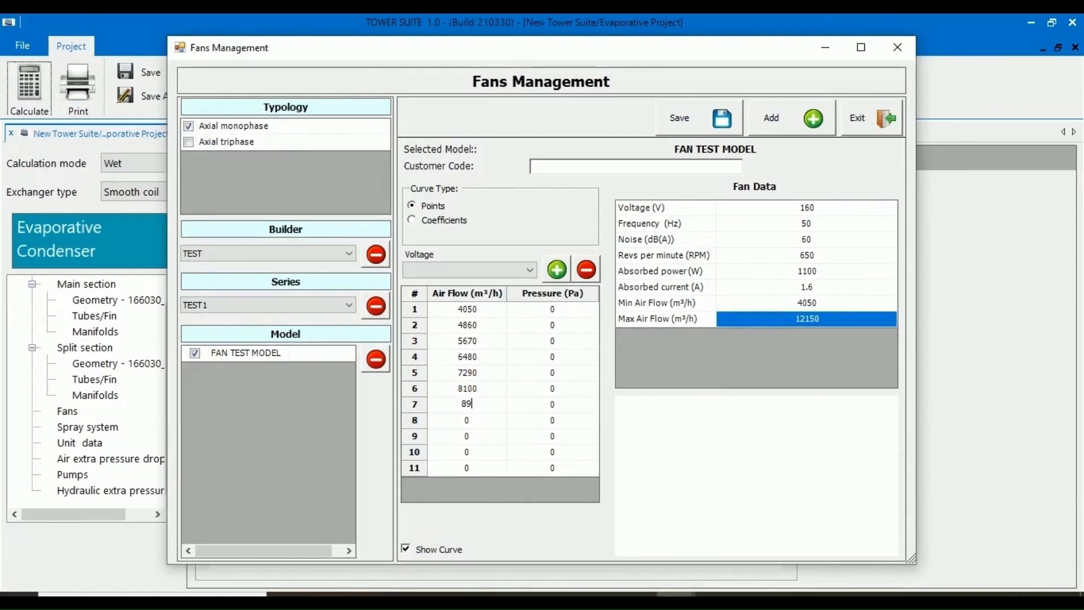
Enter air flows of 9720, 10530 and 11340 m³/h for points 8 to 10 of the fan curve
click(472, 420)
text(9720)
click(469, 435)
text(10530)
click(467, 452)
text(11340)
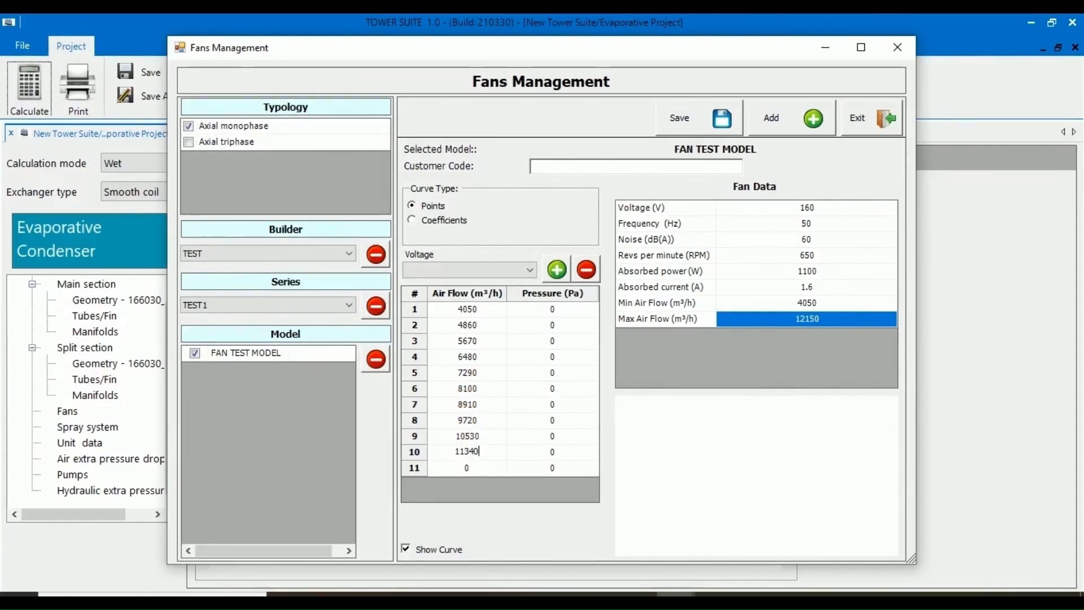
Enter pressures of 94.25, 89.7 and 84.5 Pa for points 1 to 3 of the fan curve
click(570, 307)
text(94.25)
click(573, 325)
text(89.7)
click(571, 340)
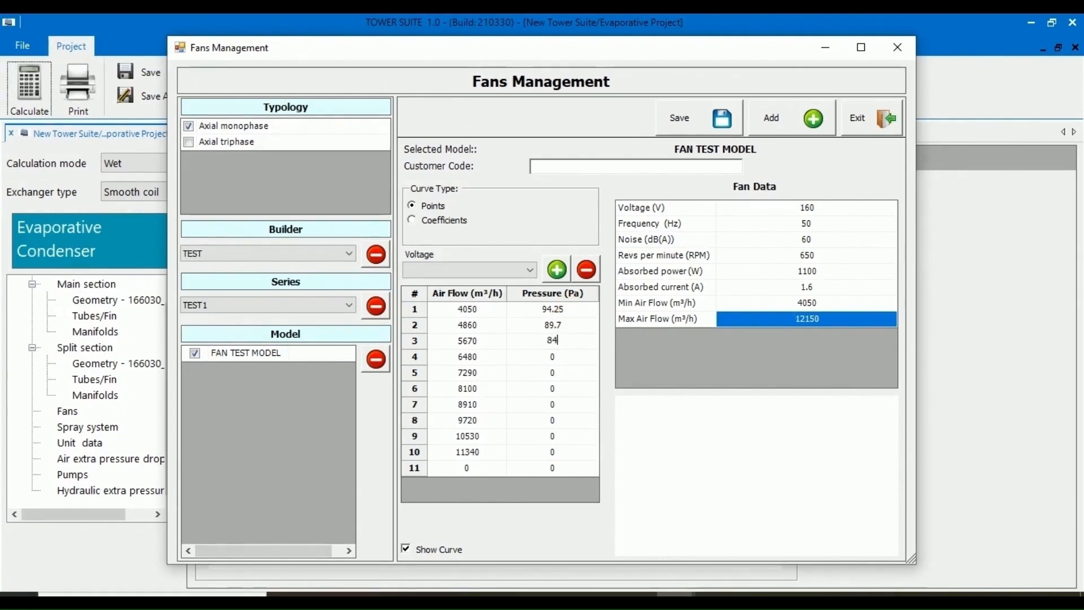
text(84.5)
Enter pressures of 78, 72 and 65 Pa for points 4 to 6 of the fan curve
click(570, 354)
text(78)
click(571, 372)
text(72)
click(554, 389)
text(65)
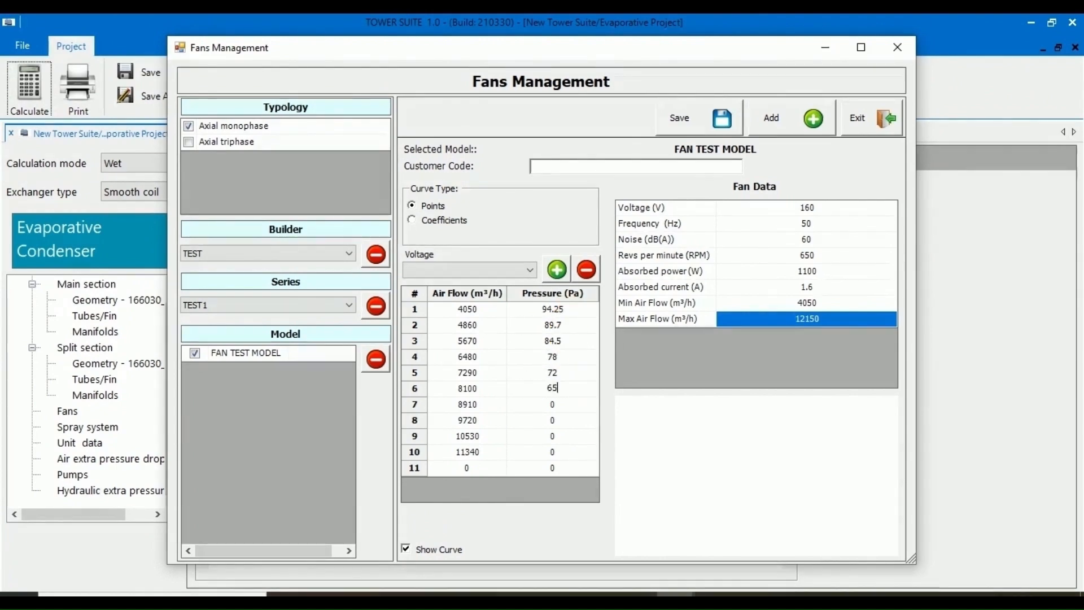
Enter pressures of 55.25, 45.5, 32.5 and 19.5 Pa for points 7 to 10 of the fan curve
click(553, 404)
text(56)
click(554, 418)
text(46)
click(554, 436)
text(33)
click(554, 452)
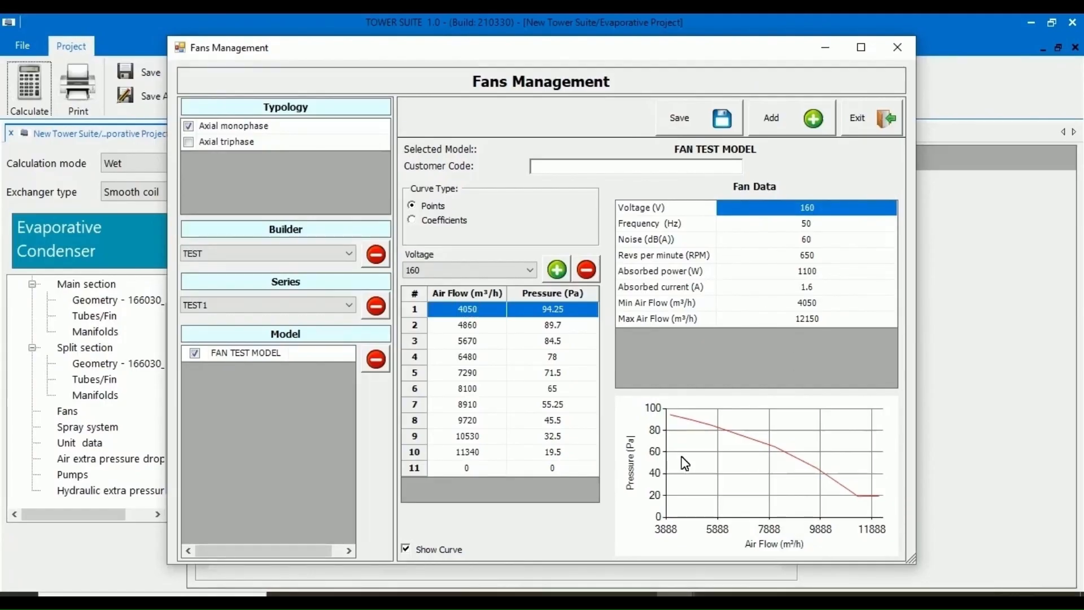
Close Fans Management and open the project's spray system settings
click(897, 47)
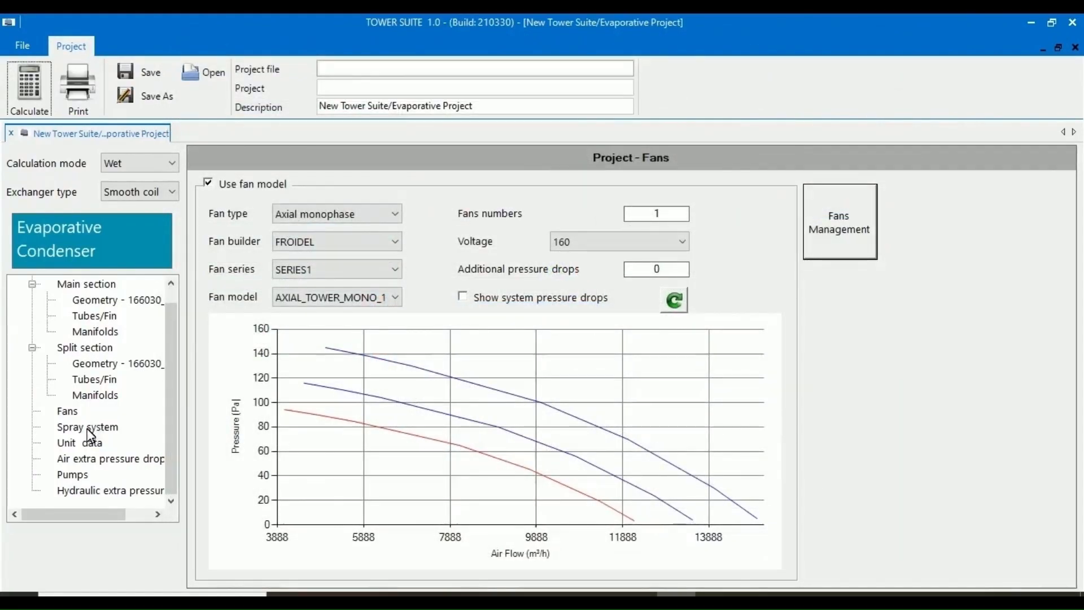
click(88, 430)
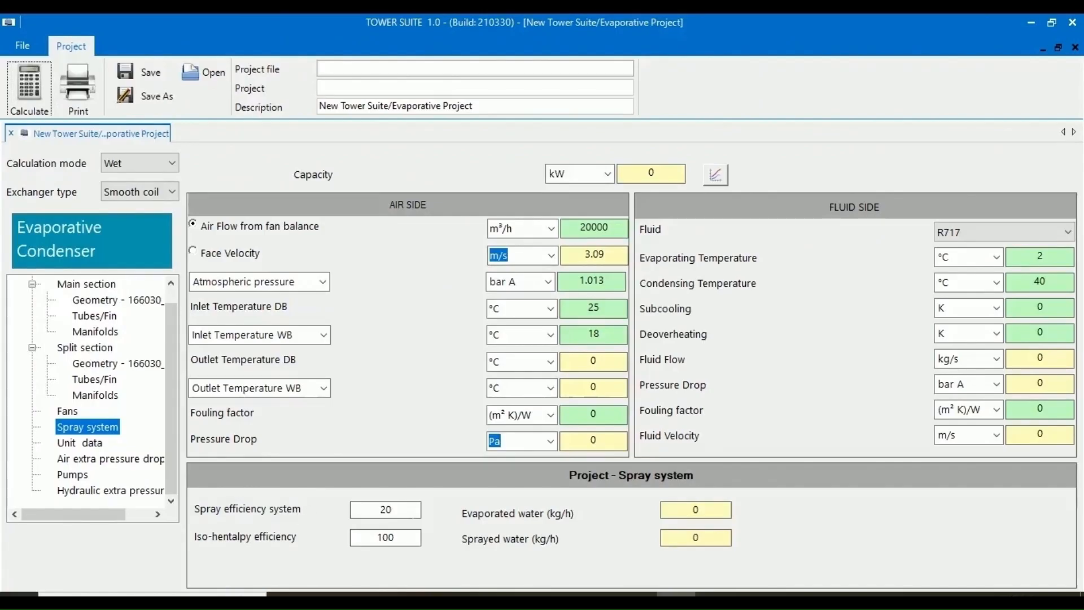
click(395, 509)
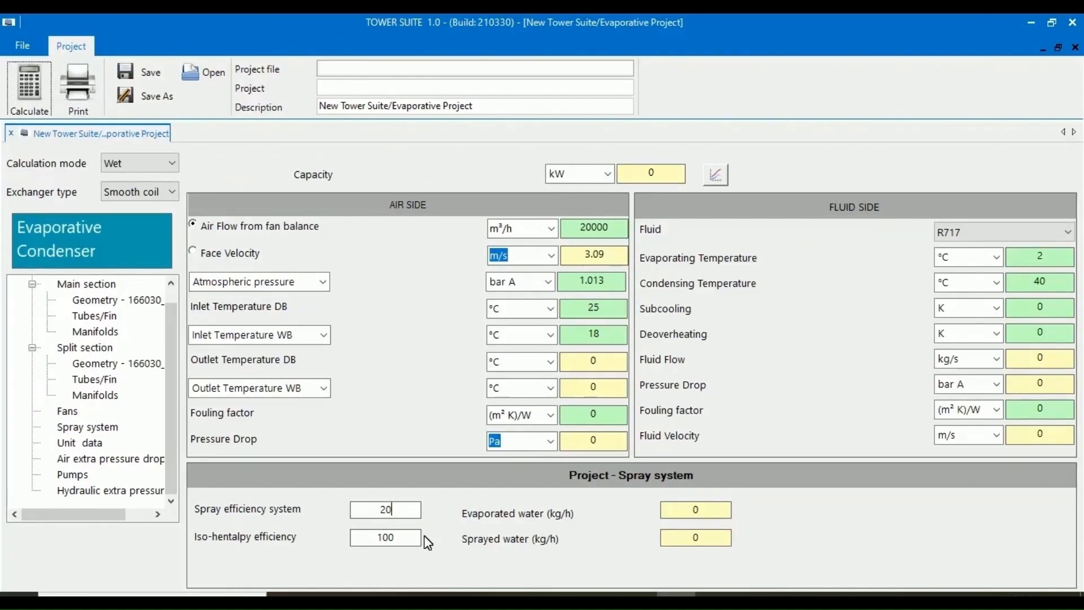
click(401, 538)
In the project's unit data, set the unit length to 1000 mm, height to 1200 mm and depth to 400 mm
click(87, 446)
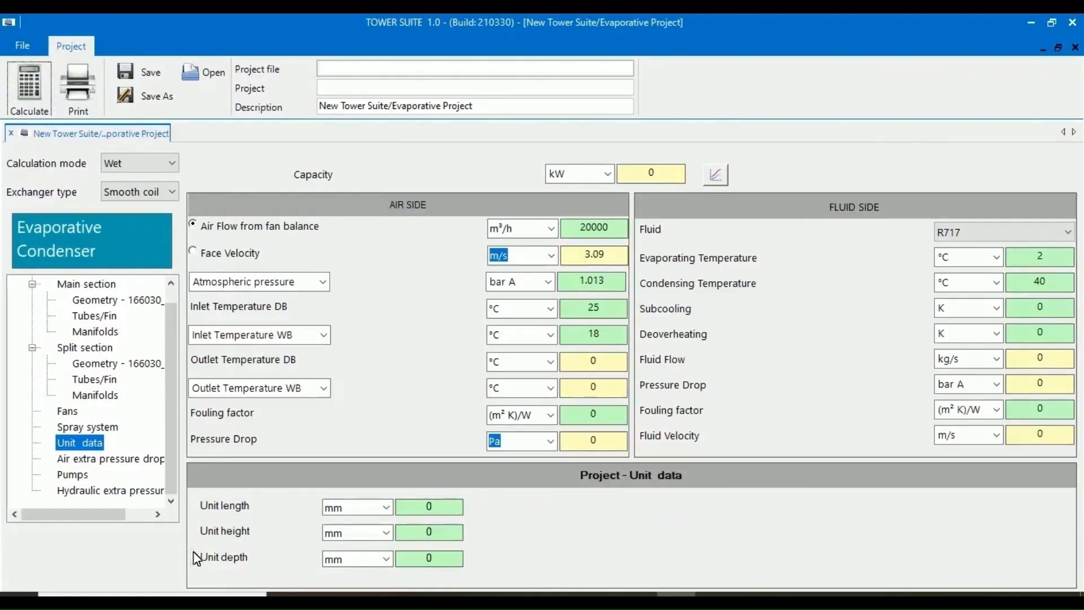
click(439, 505)
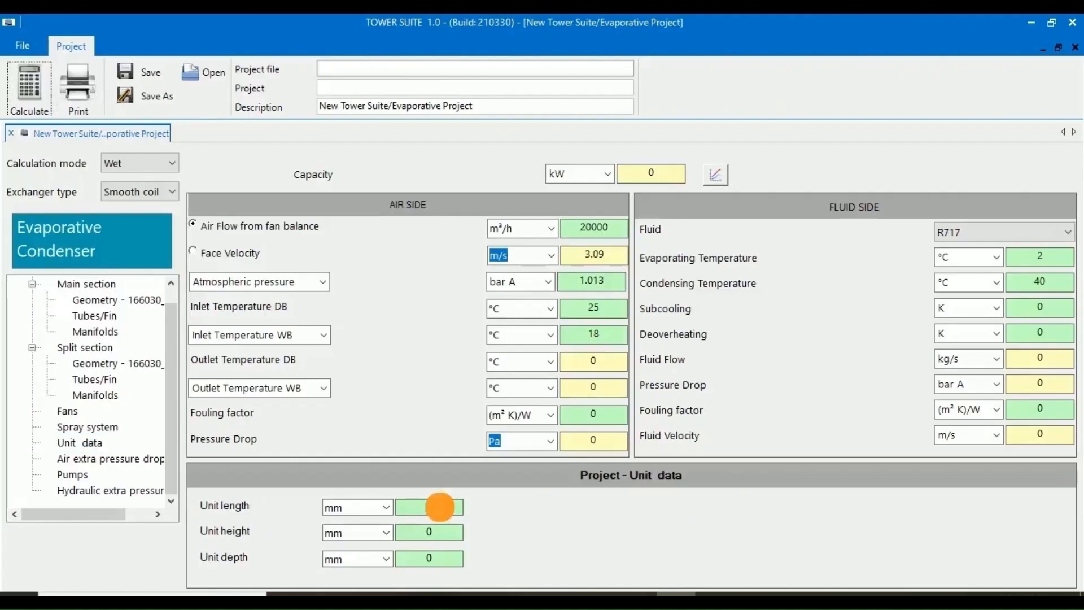
text(100)
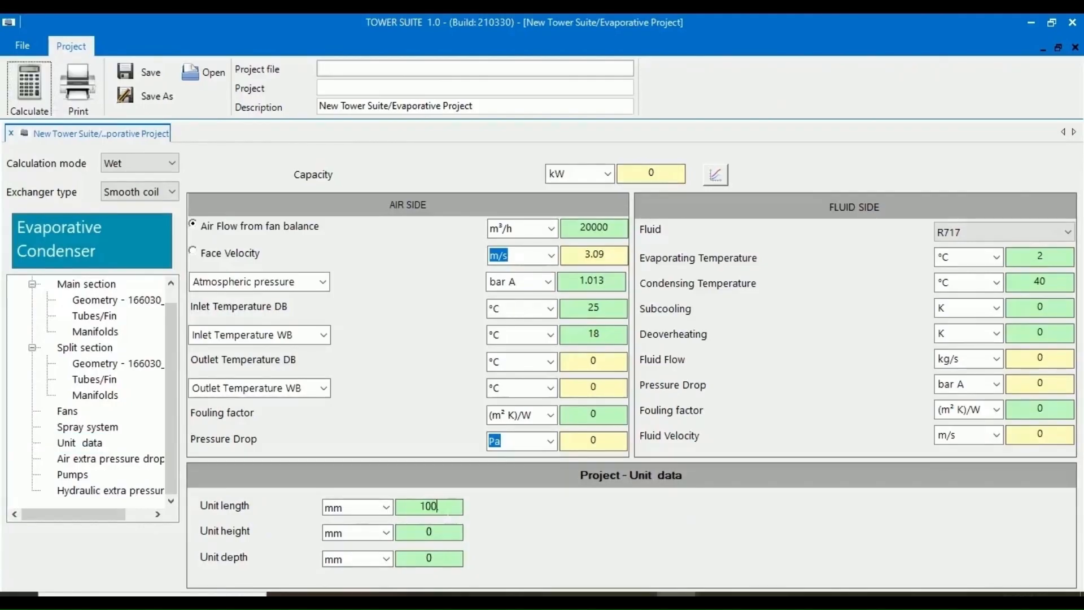
text(0)
click(430, 531)
key(BackSpace)
text(1200)
click(450, 556)
key(BackSpace)
text(400)
Add a new kv element to the project's air extra pressure drops and delete it again
click(90, 460)
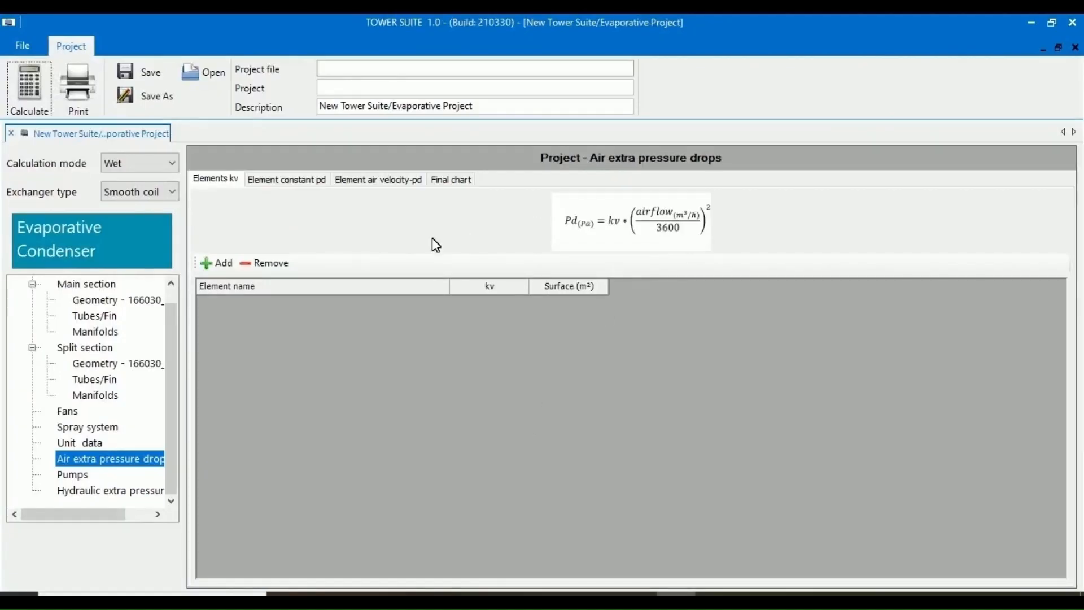
click(217, 263)
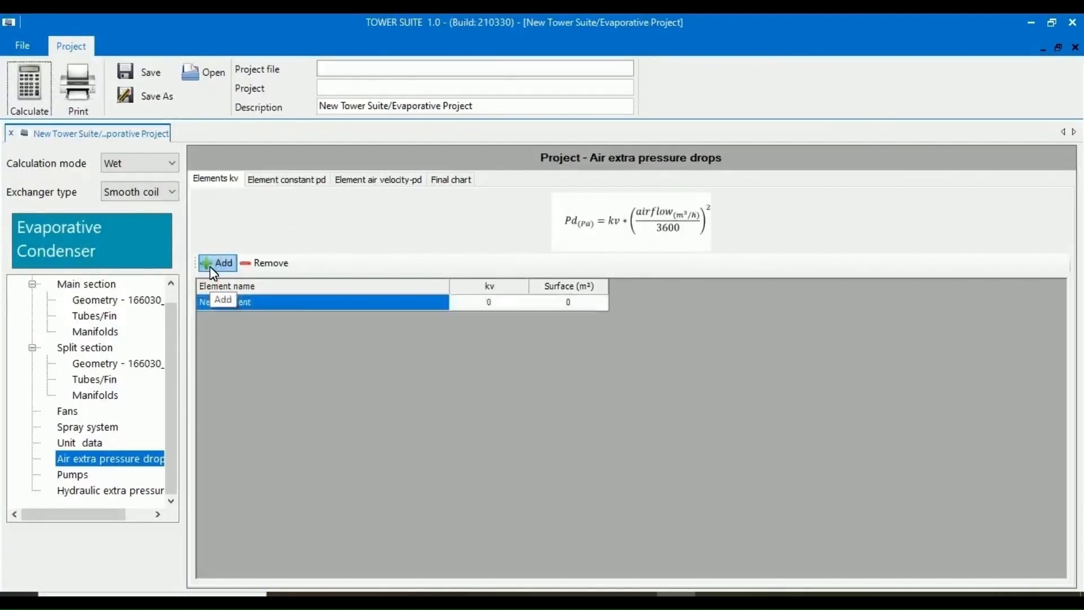
click(517, 303)
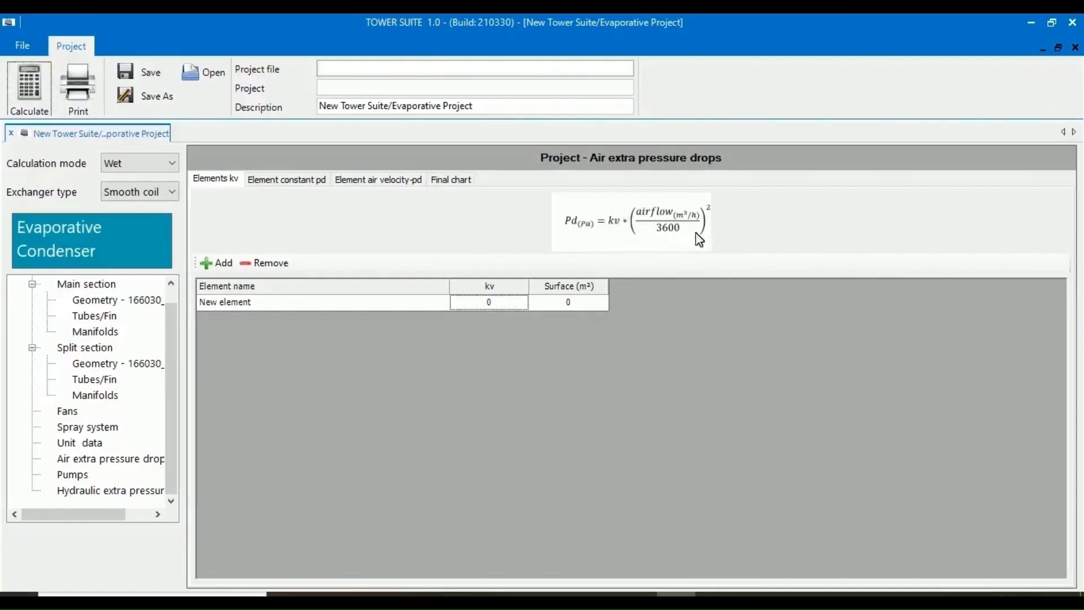
click(588, 306)
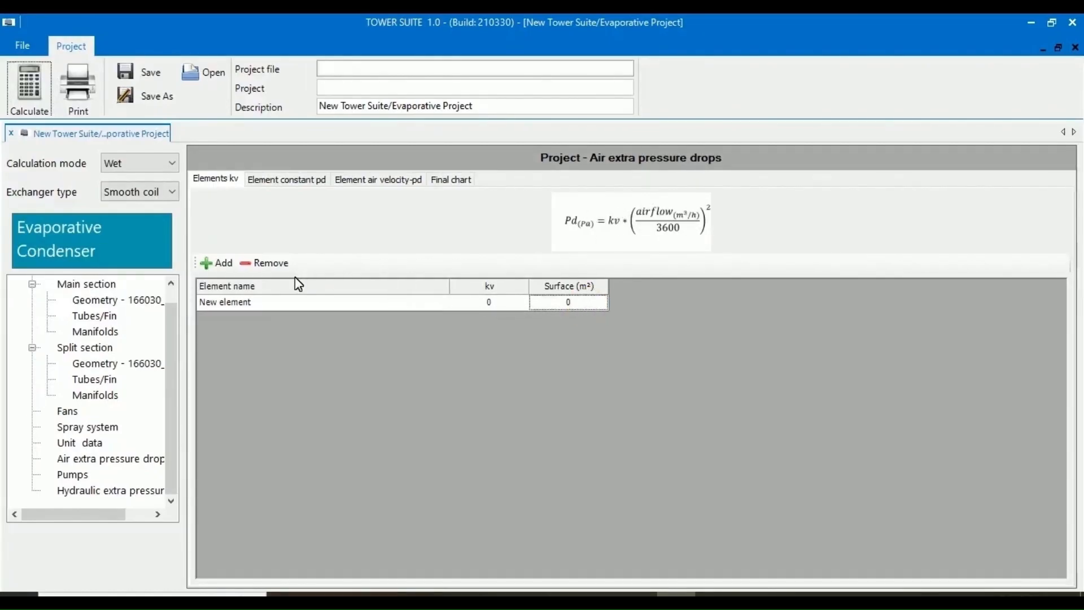
click(274, 300)
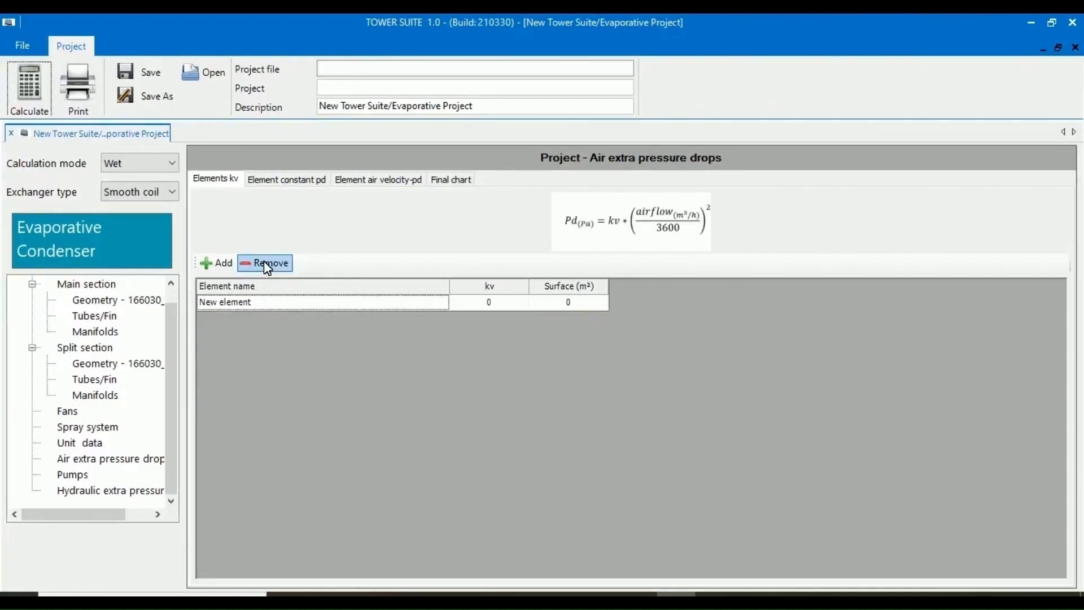
click(275, 273)
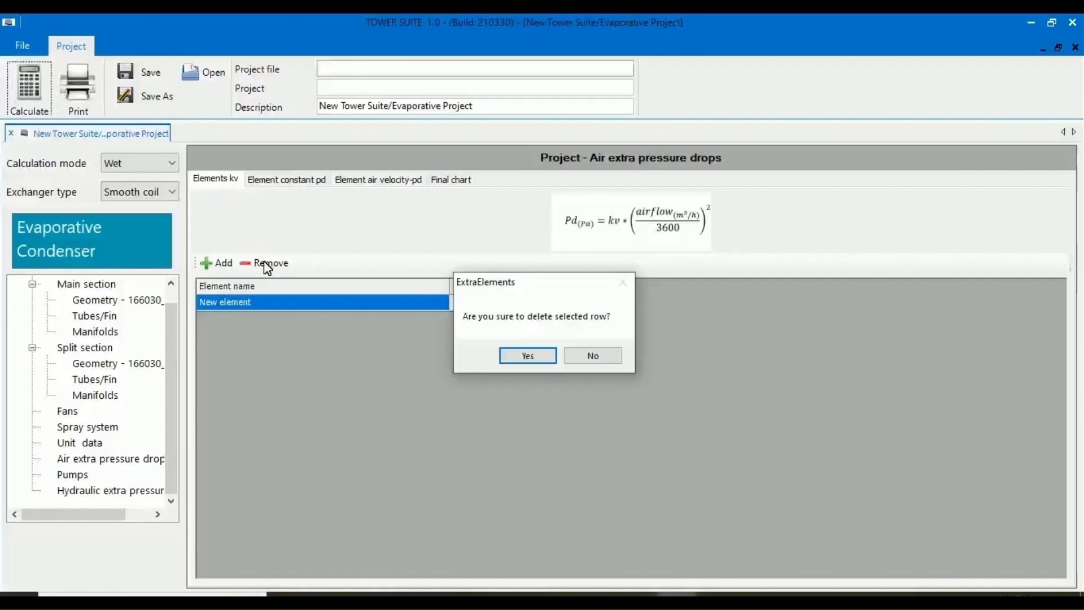
click(530, 357)
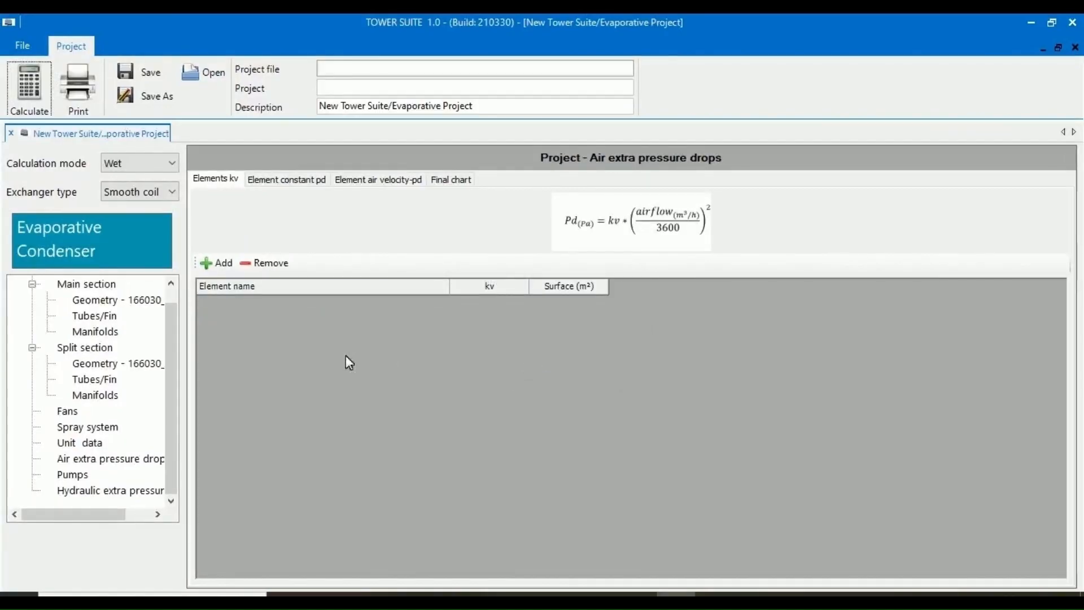
Enable the use of a pump model in the project's pump settings and check the builder and series choices
click(78, 475)
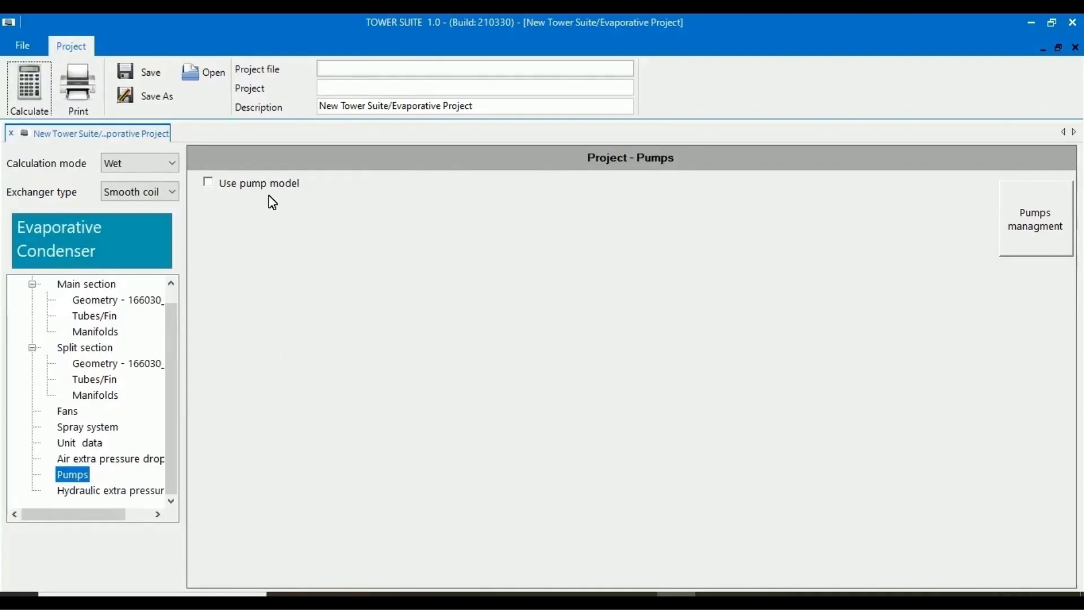
click(207, 183)
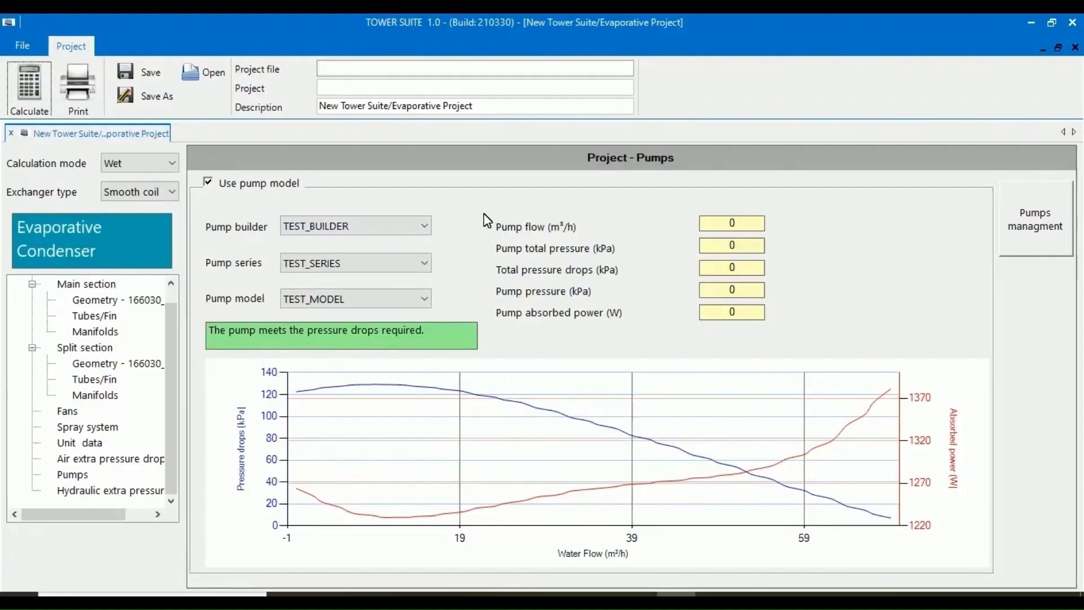
click(410, 226)
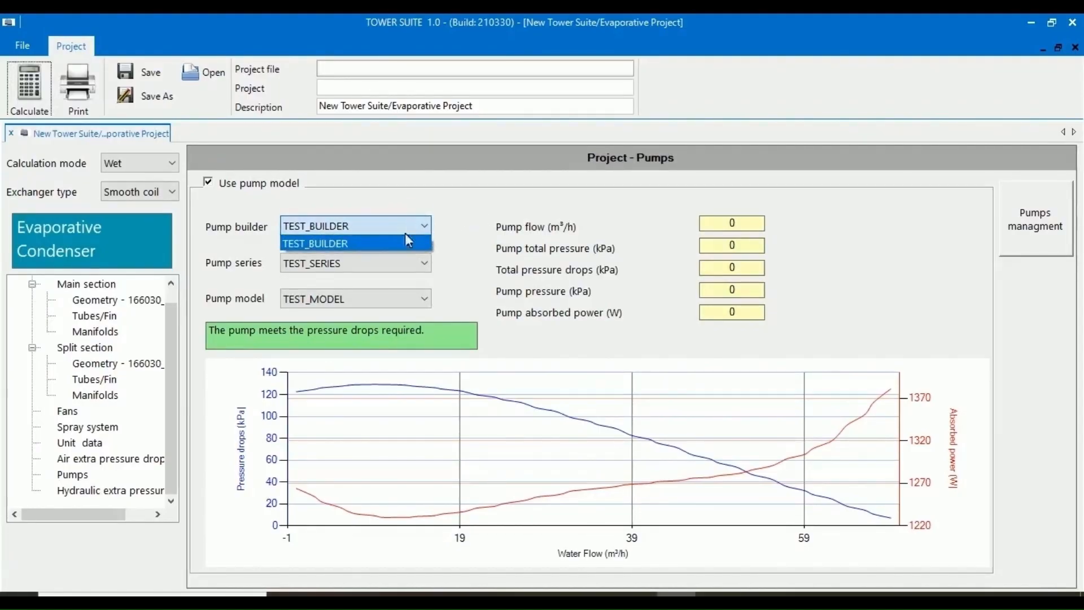
click(412, 262)
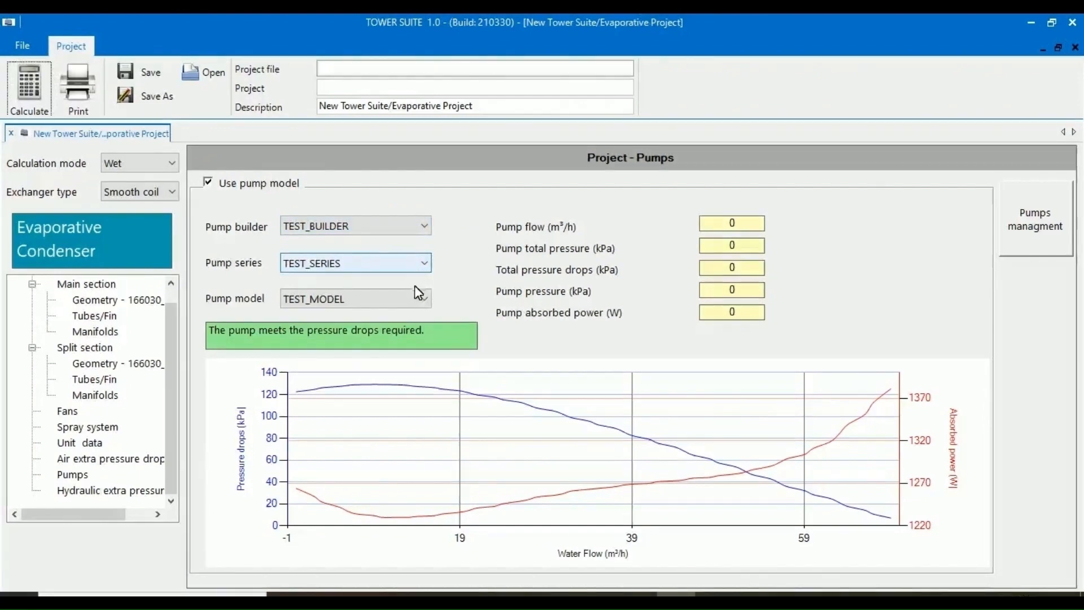
Examine the TEST_MODEL pump's curve as points and as coefficients in Pumps Management, and close the window
click(1055, 232)
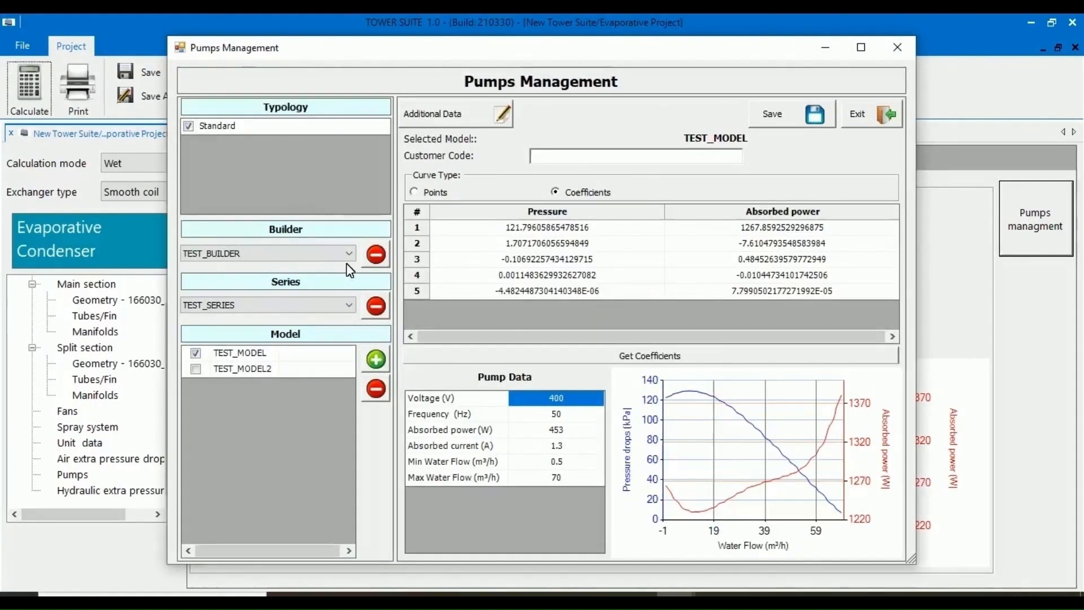
click(336, 252)
click(336, 298)
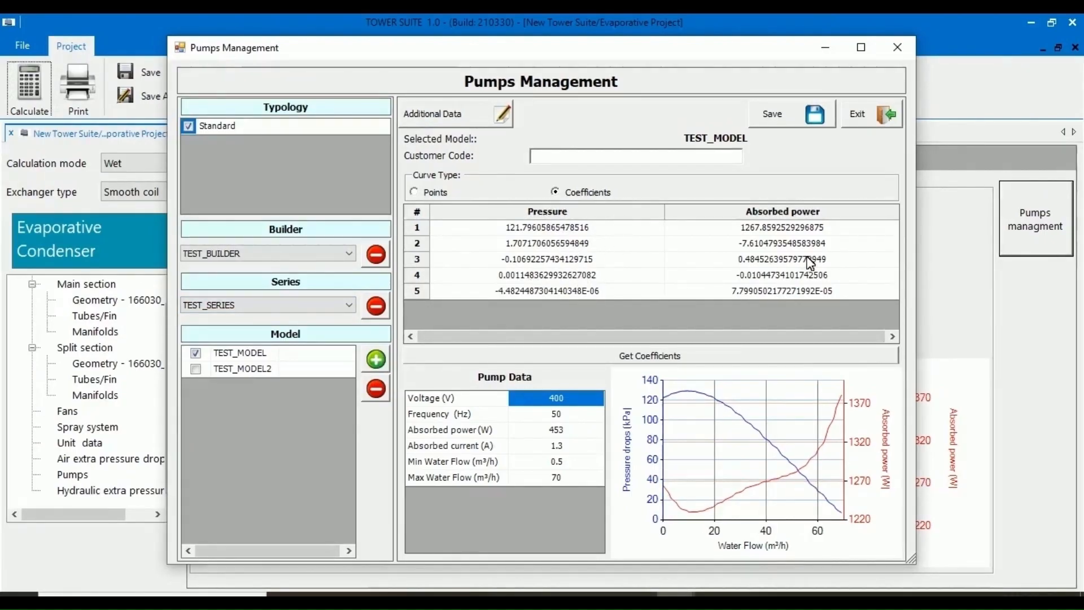
click(429, 194)
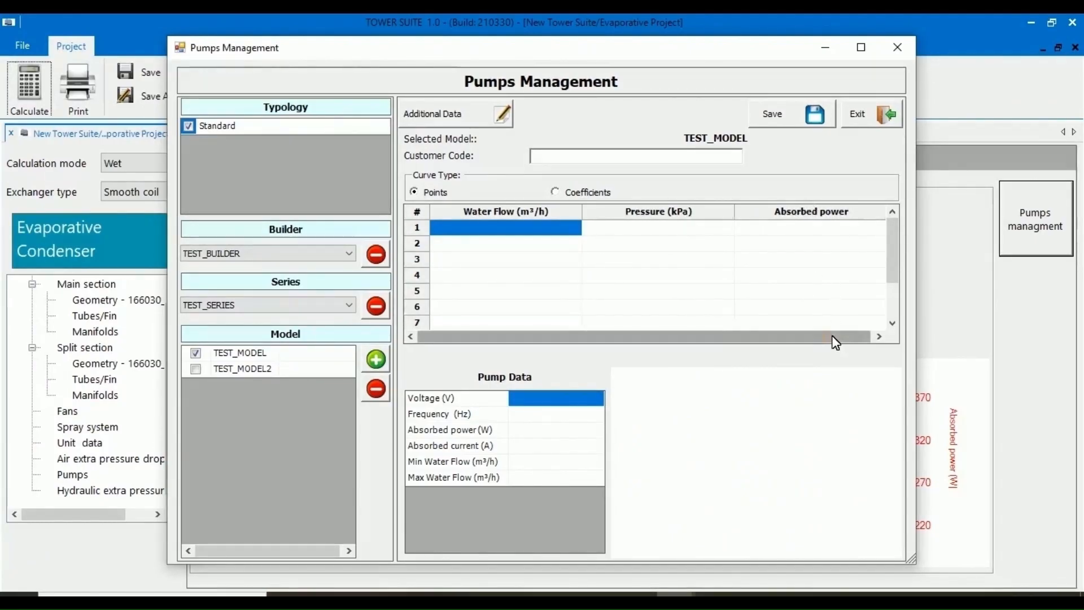
drag(832, 336, 854, 336)
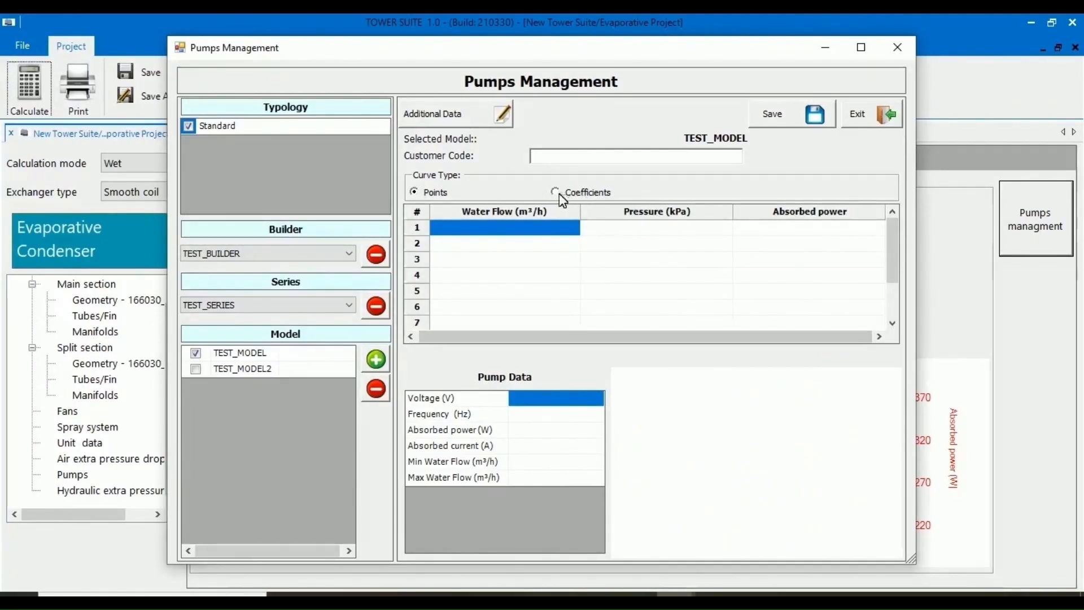
click(556, 193)
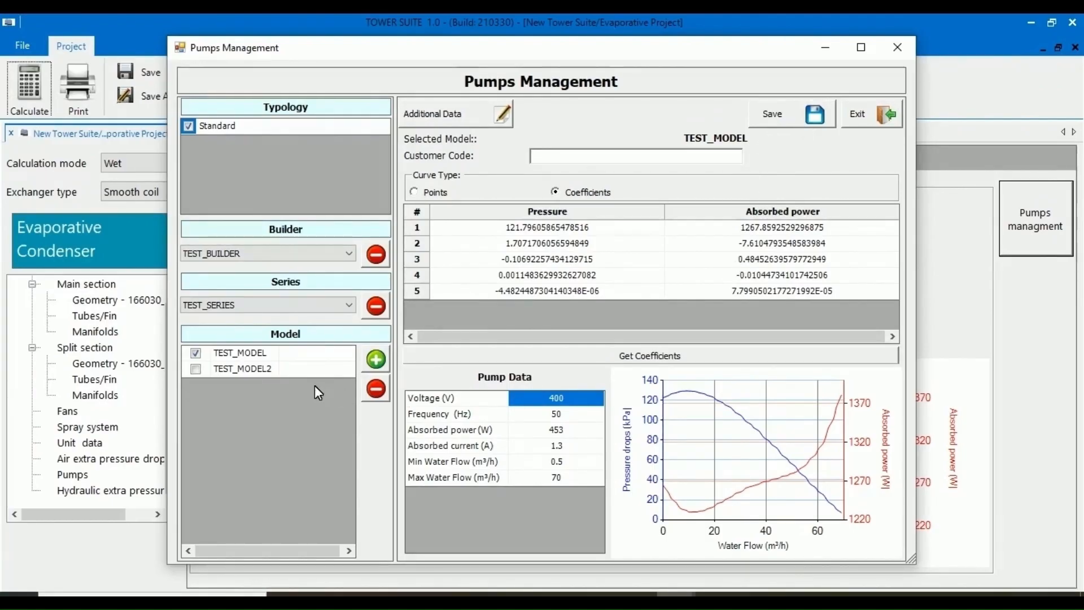
click(897, 47)
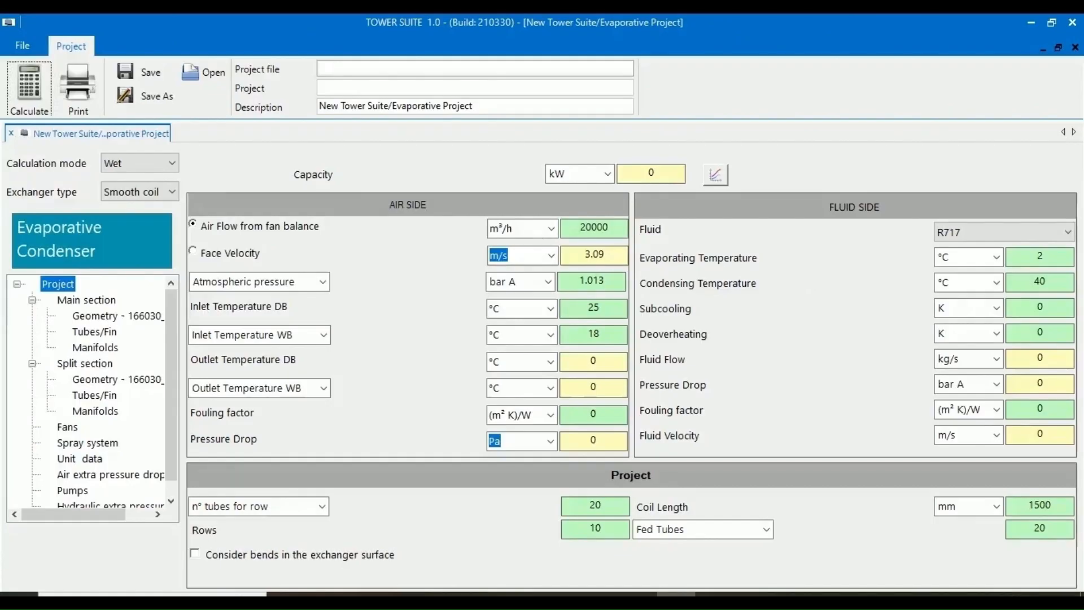
Look through the units available for the project's capacity without picking another one
click(571, 174)
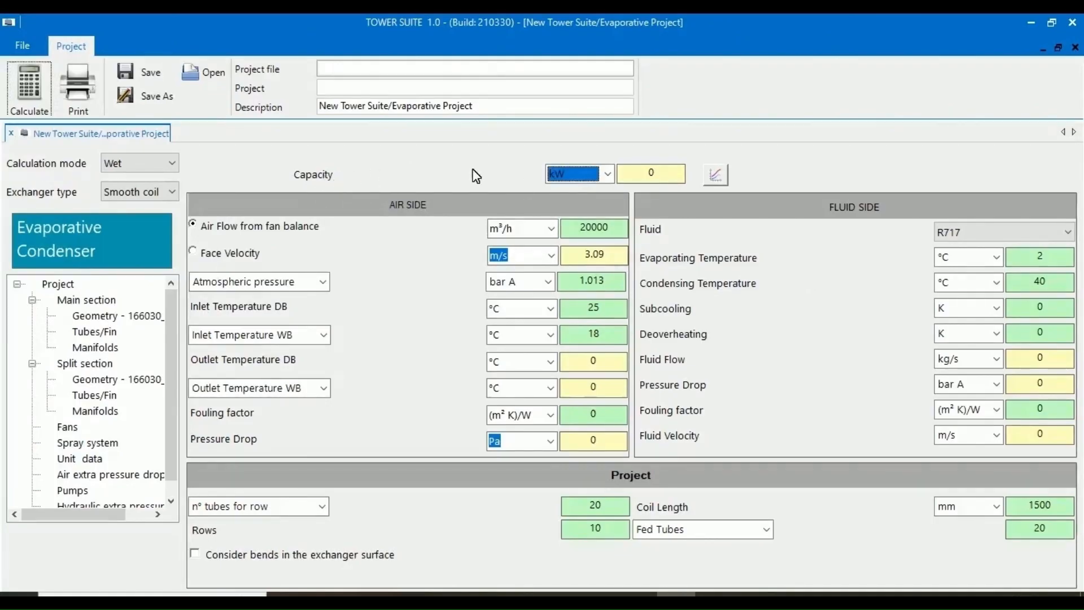
click(653, 173)
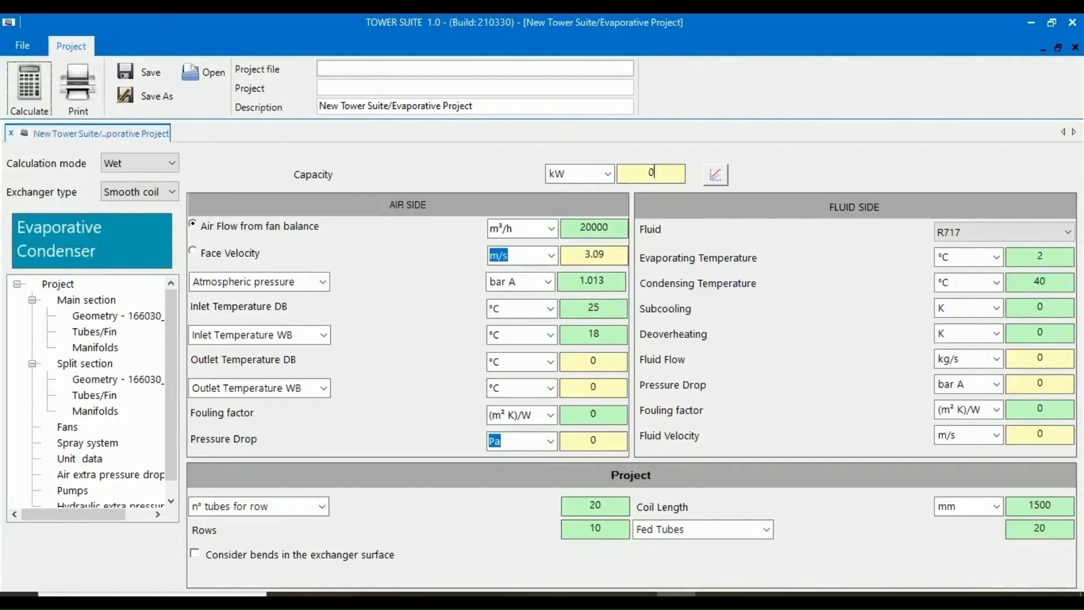
click(608, 174)
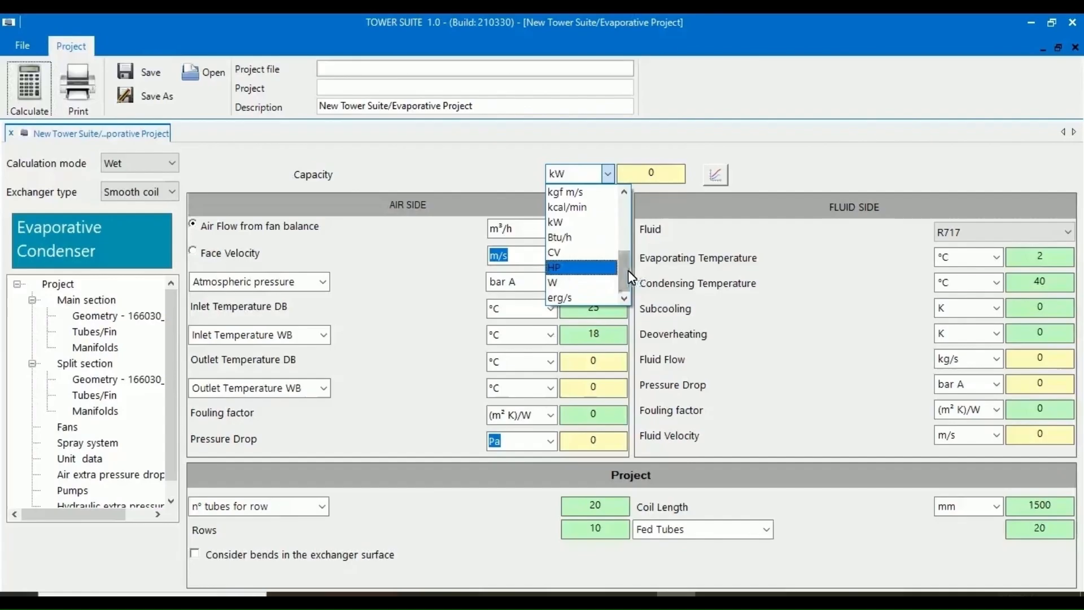
mouse_move(627, 270)
mouse_down()
mouse_move(619, 195)
mouse_move(626, 270)
mouse_up()
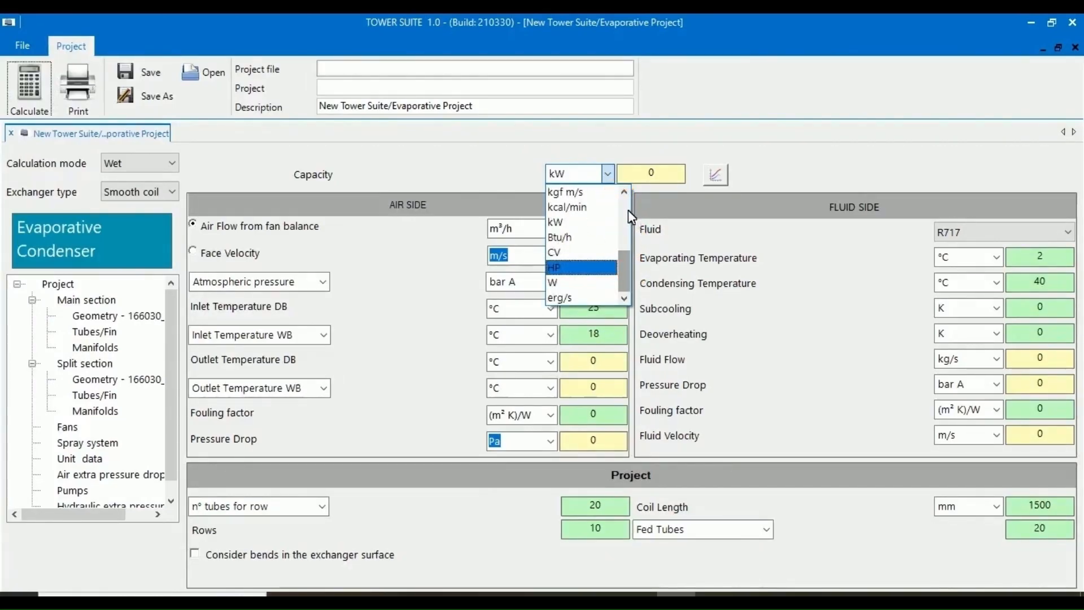
click(788, 280)
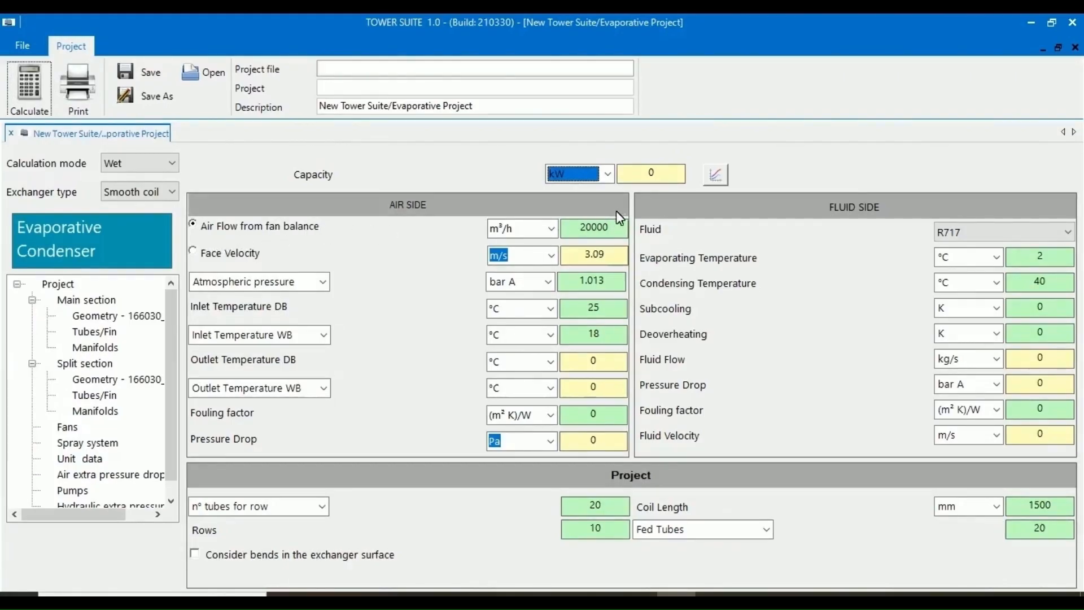
Switch the air side input to face velocity and back to air flow from fan balance
click(610, 225)
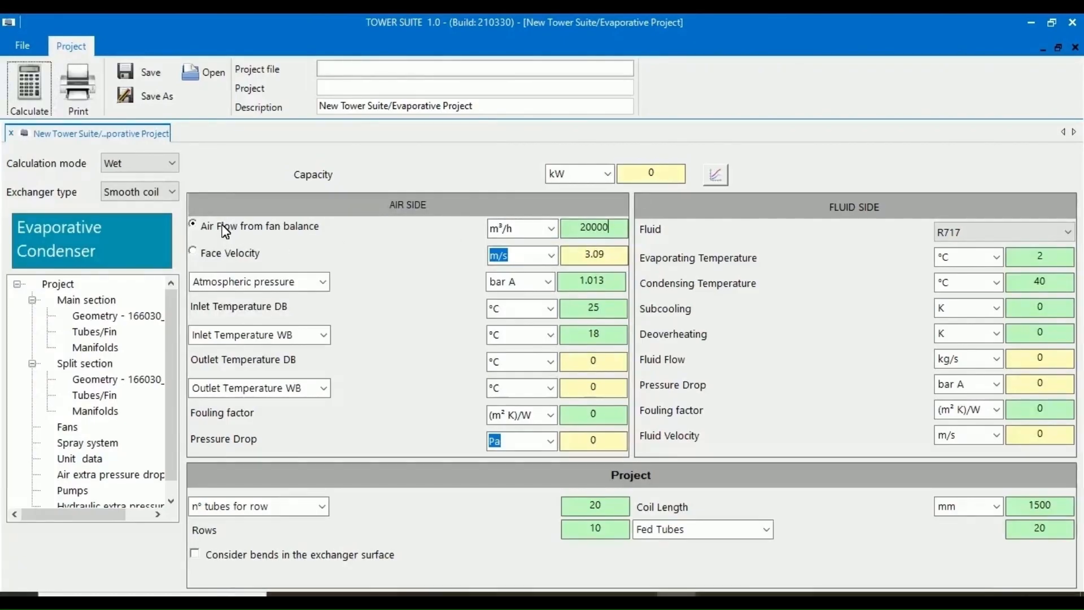
click(194, 250)
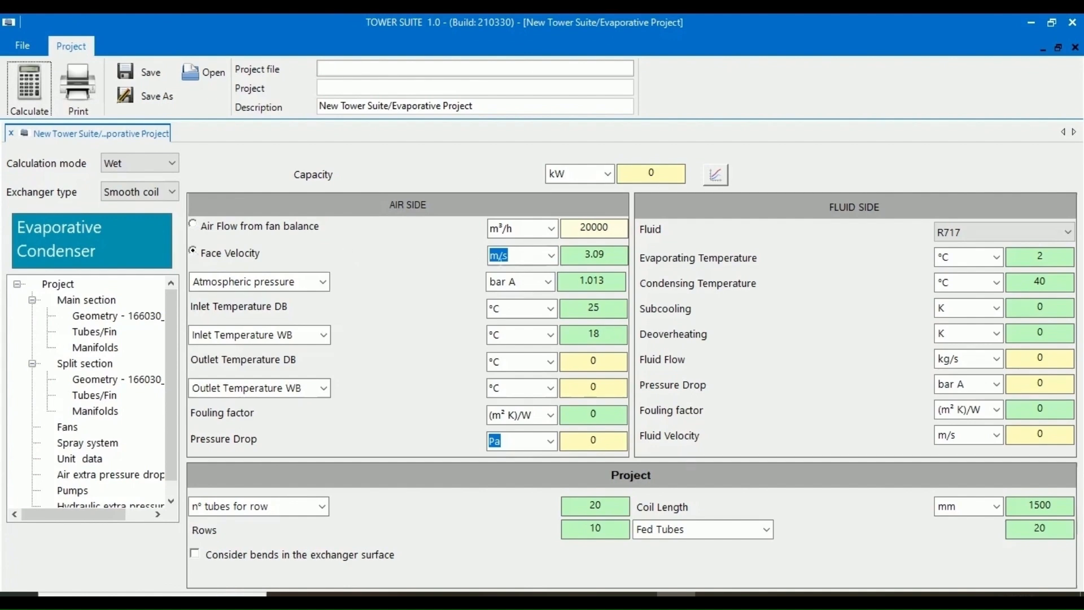
click(605, 254)
click(192, 224)
click(619, 226)
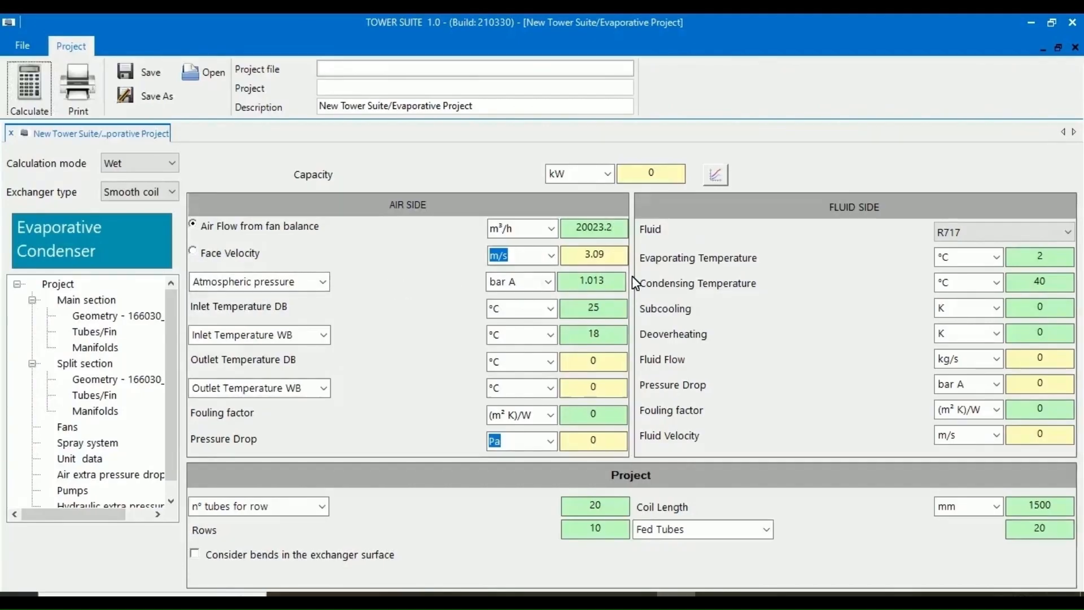
Review the air side's pressure input options and choose Atmospheric pressure
click(618, 282)
click(323, 281)
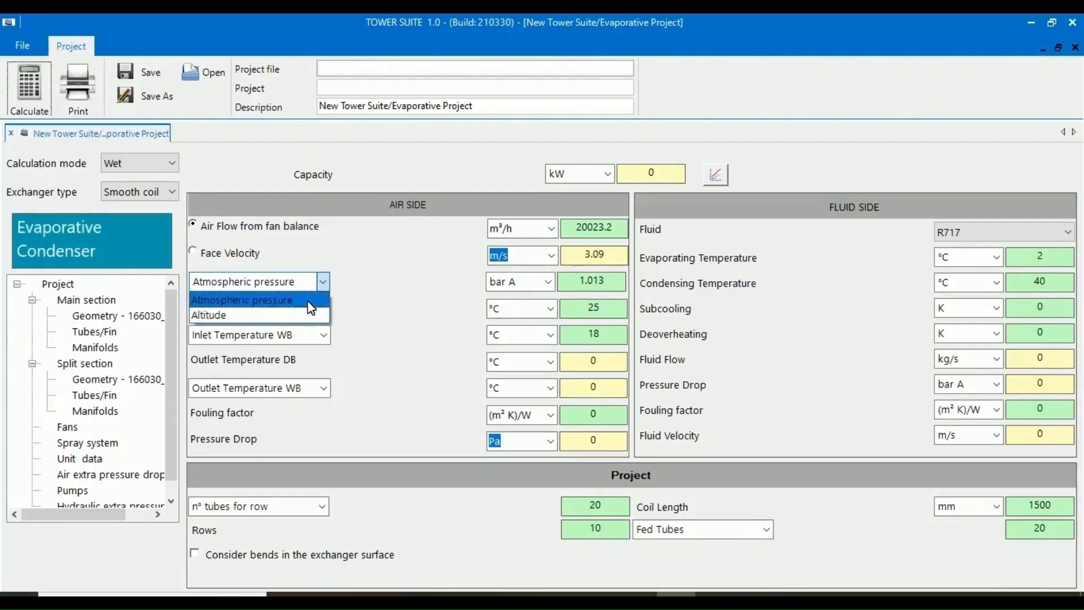
click(311, 307)
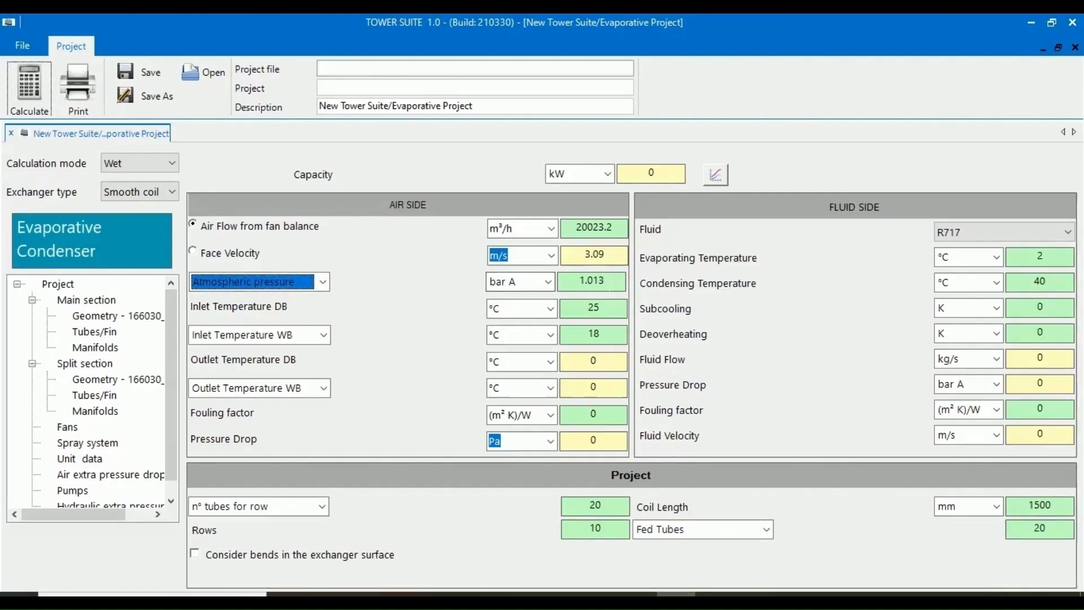
click(603, 280)
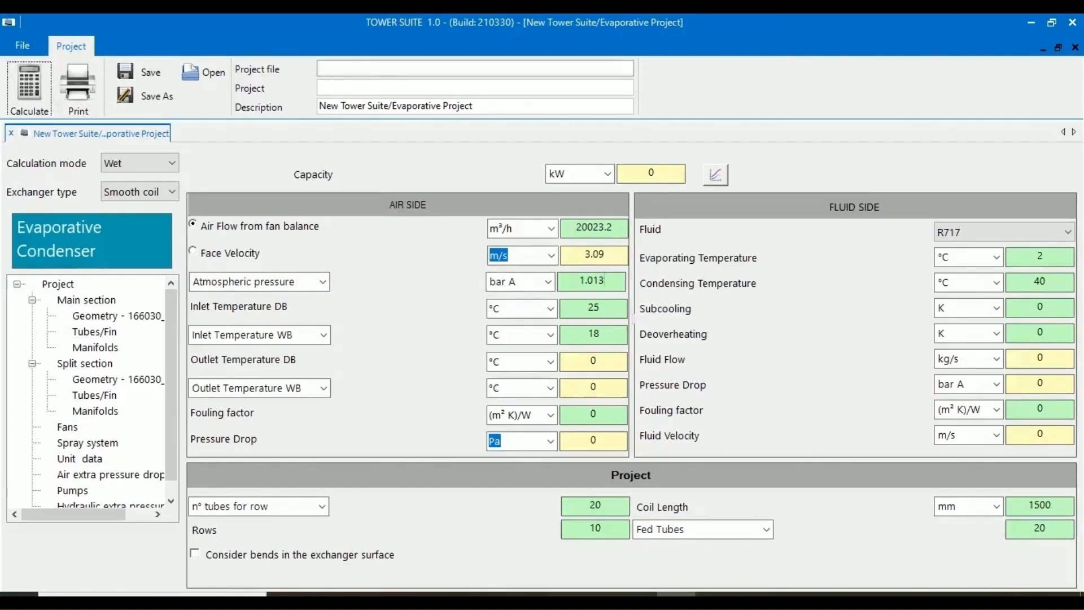
Check the inlet air temperature fields and choose Inlet Temperature WB from the inlet humidity options
click(613, 314)
click(612, 335)
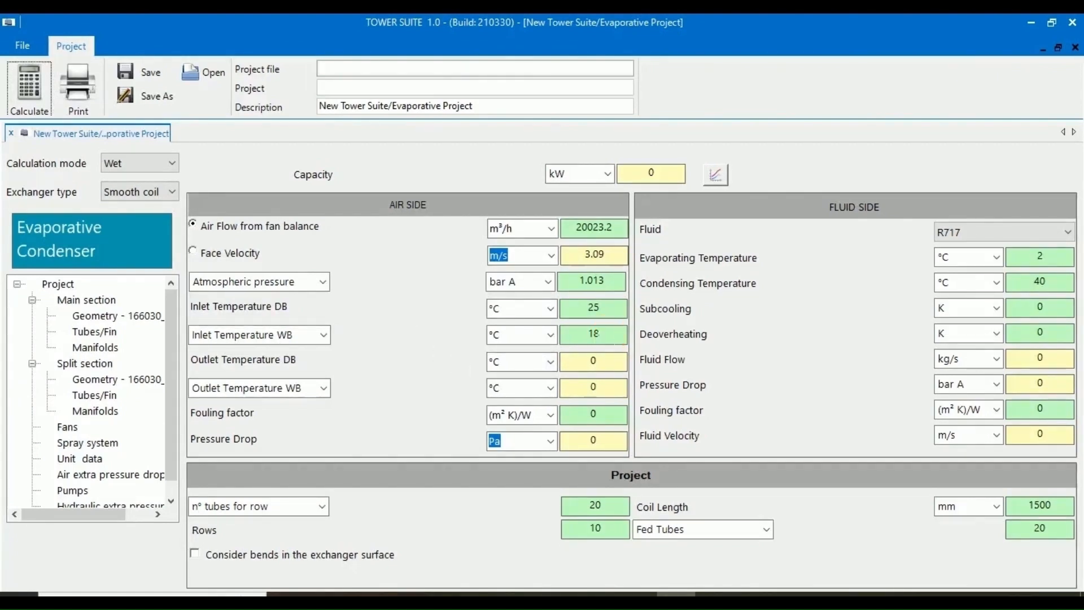
click(320, 338)
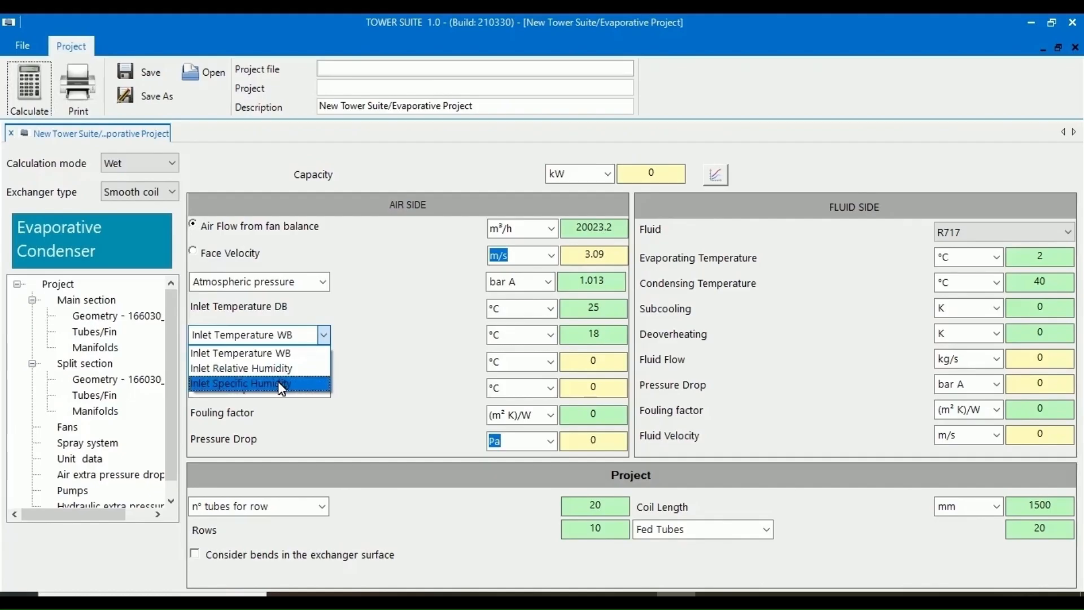
click(301, 353)
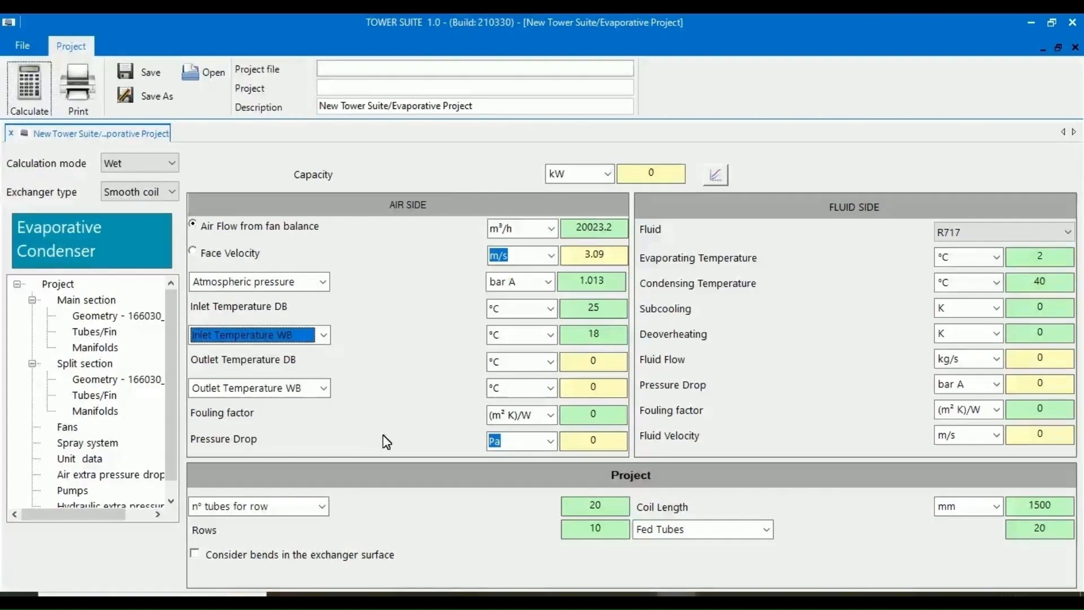
Check the air side fouling factor, browse the refrigerant list while keeping R717, and check the fluid side input fields
click(593, 413)
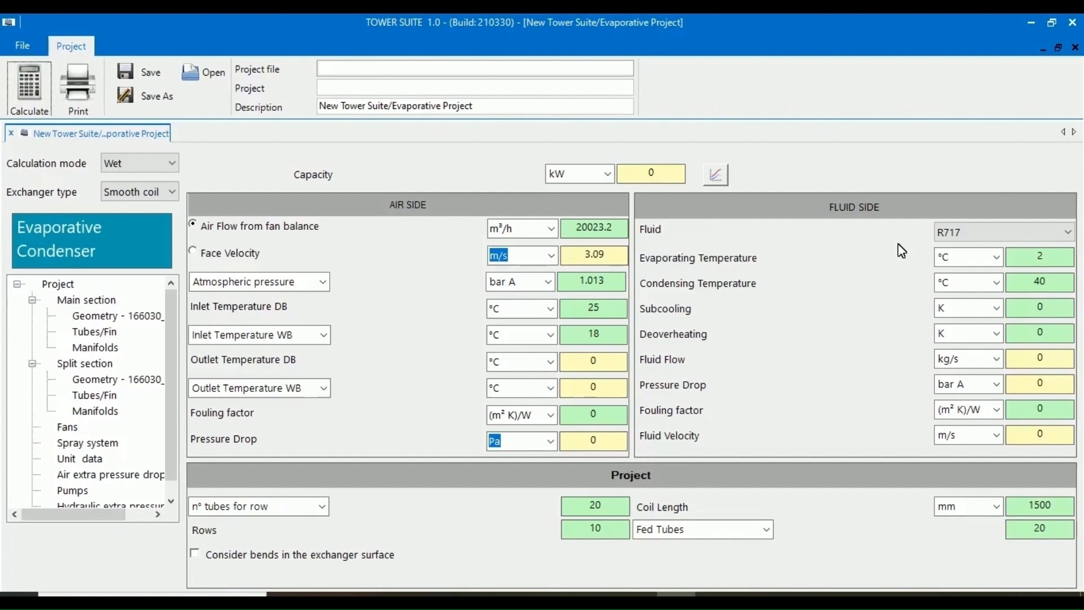
click(1011, 236)
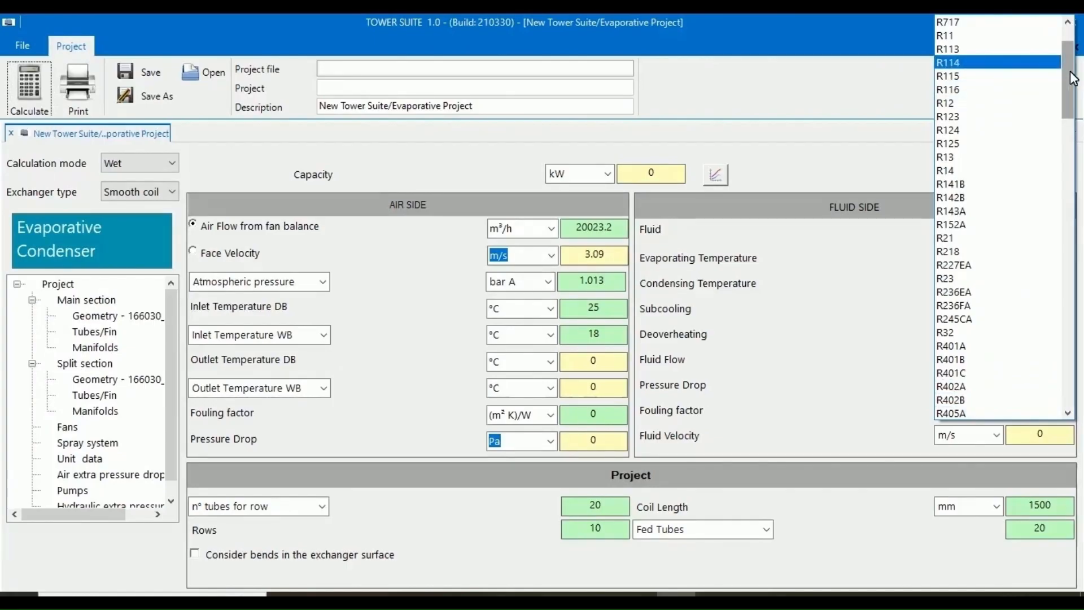
mouse_move(1070, 72)
mouse_down()
mouse_move(1071, 387)
mouse_move(1064, 47)
mouse_up()
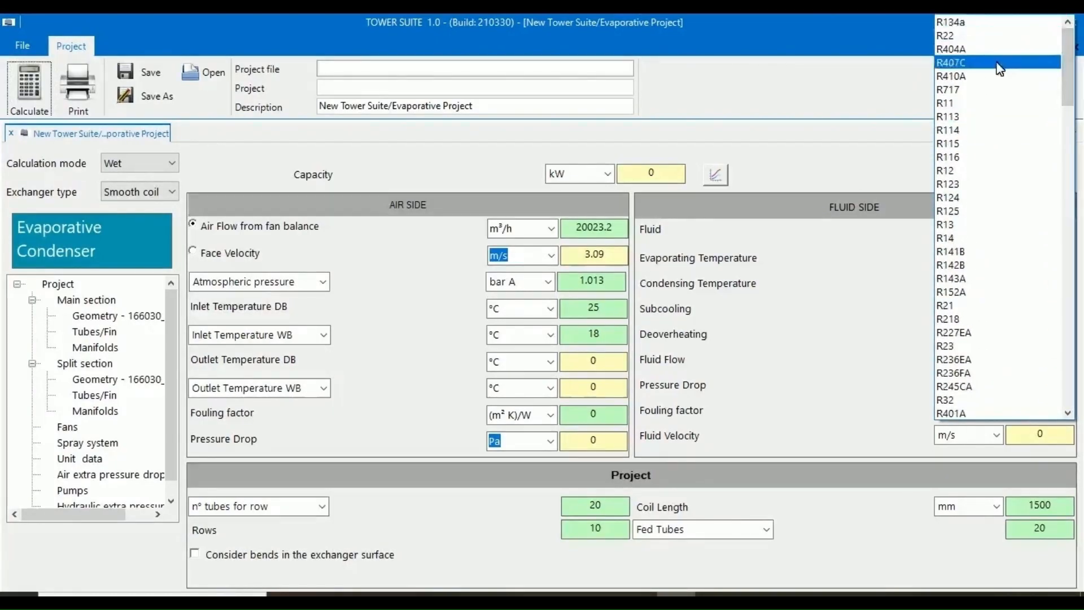
click(839, 270)
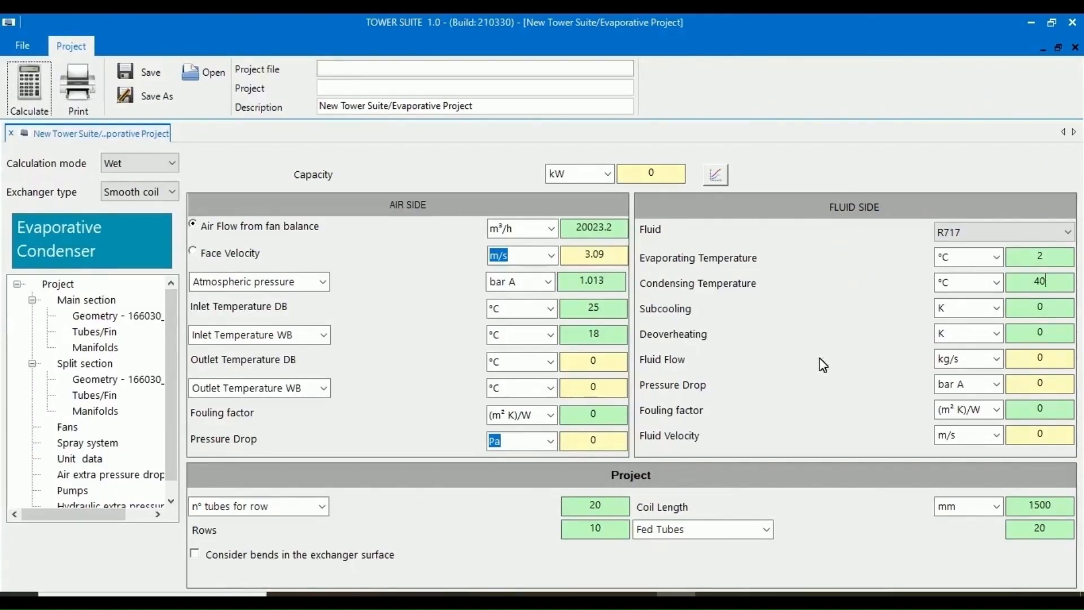
click(1059, 308)
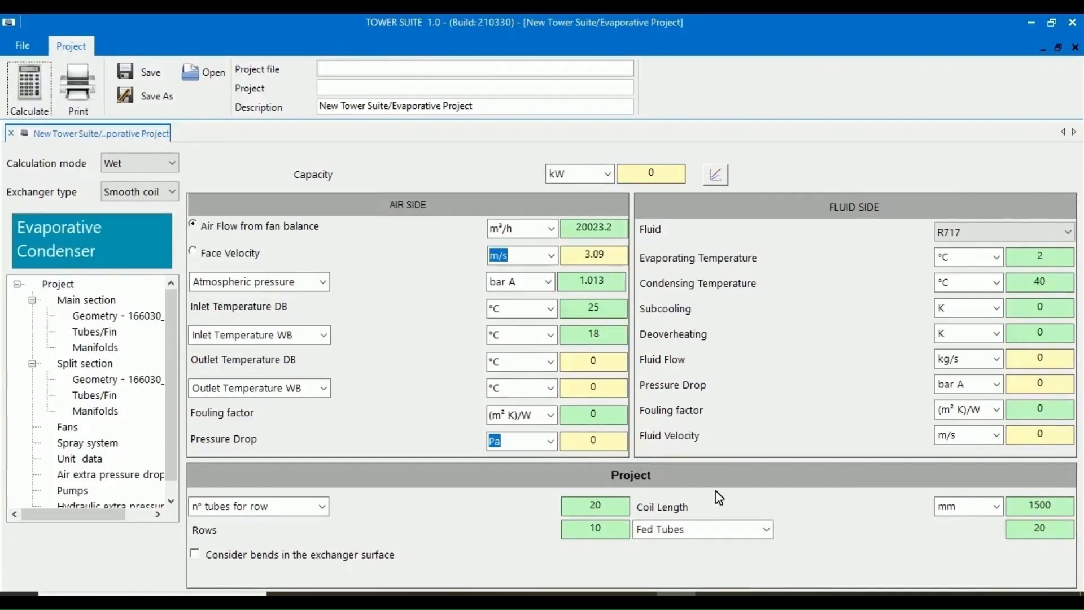
Review the coil's sizing and circuiting options, keeping n° tubes for row and Fed Tubes, and check the coil length field
click(320, 506)
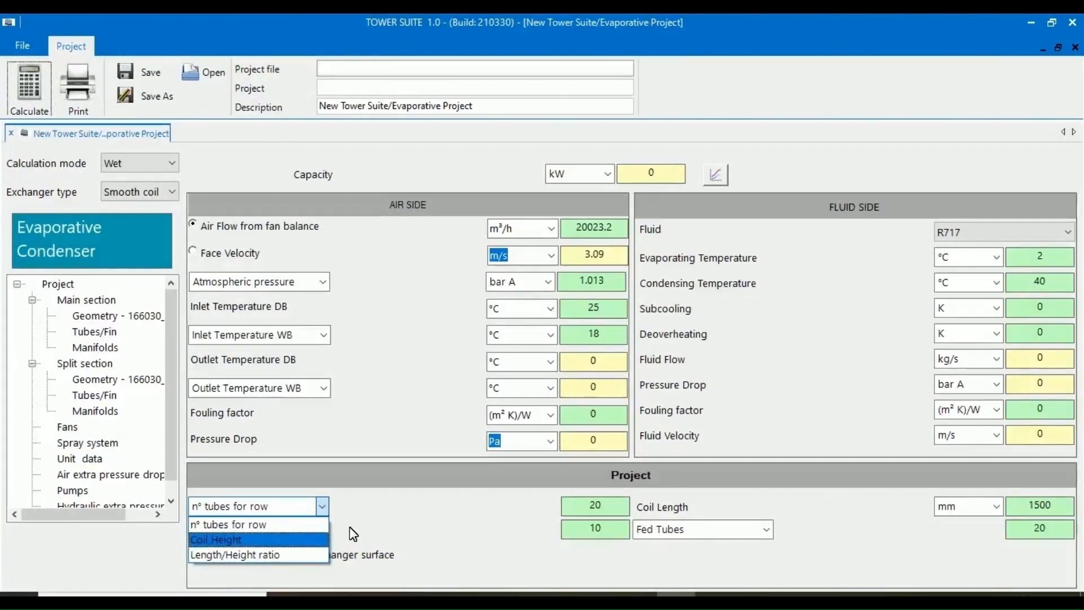
click(193, 528)
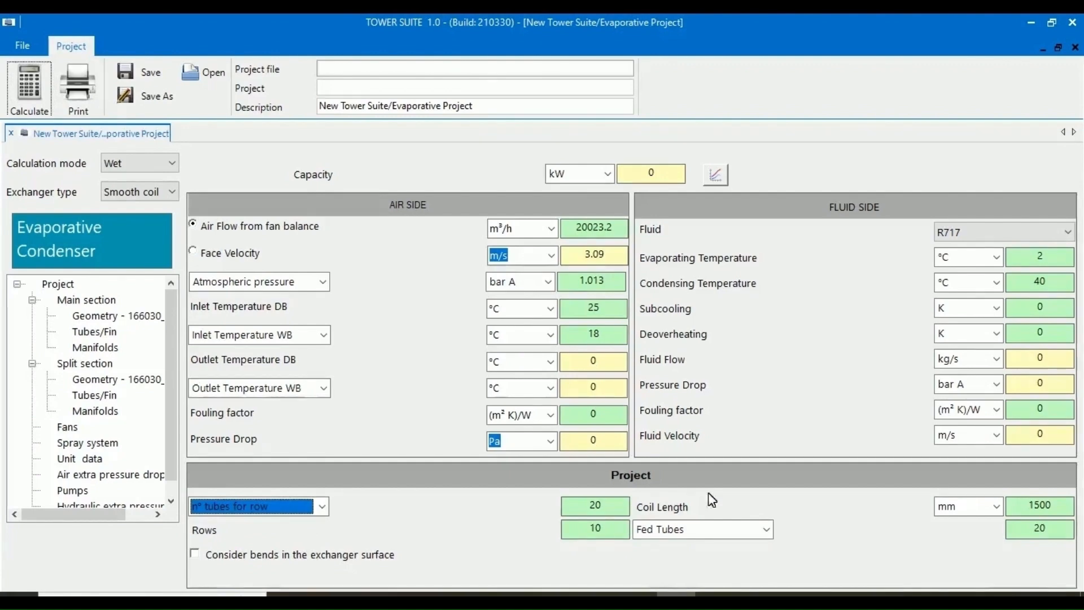
click(1061, 505)
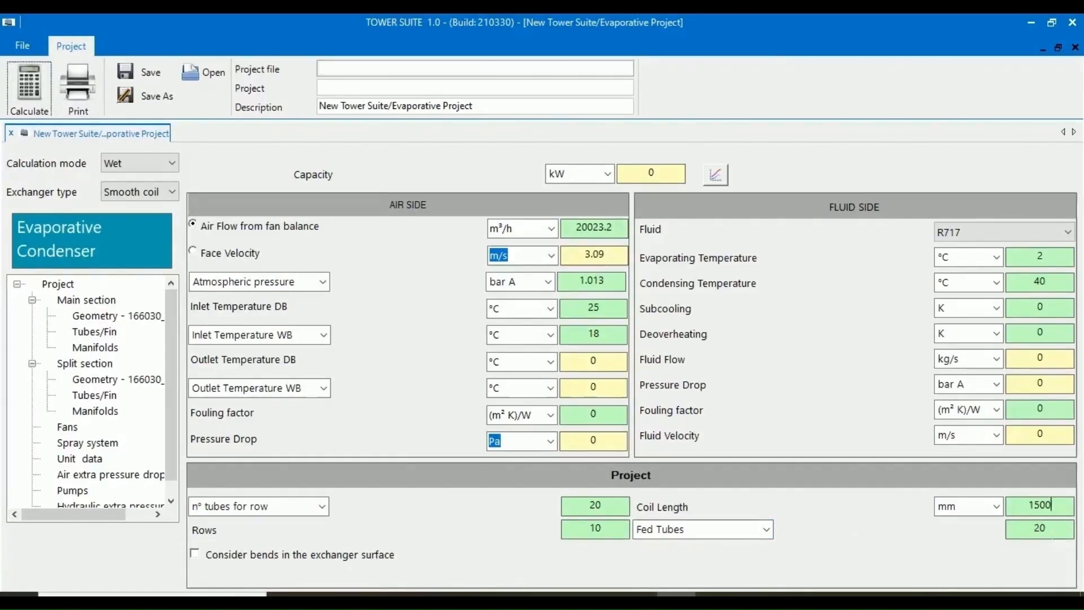
click(767, 529)
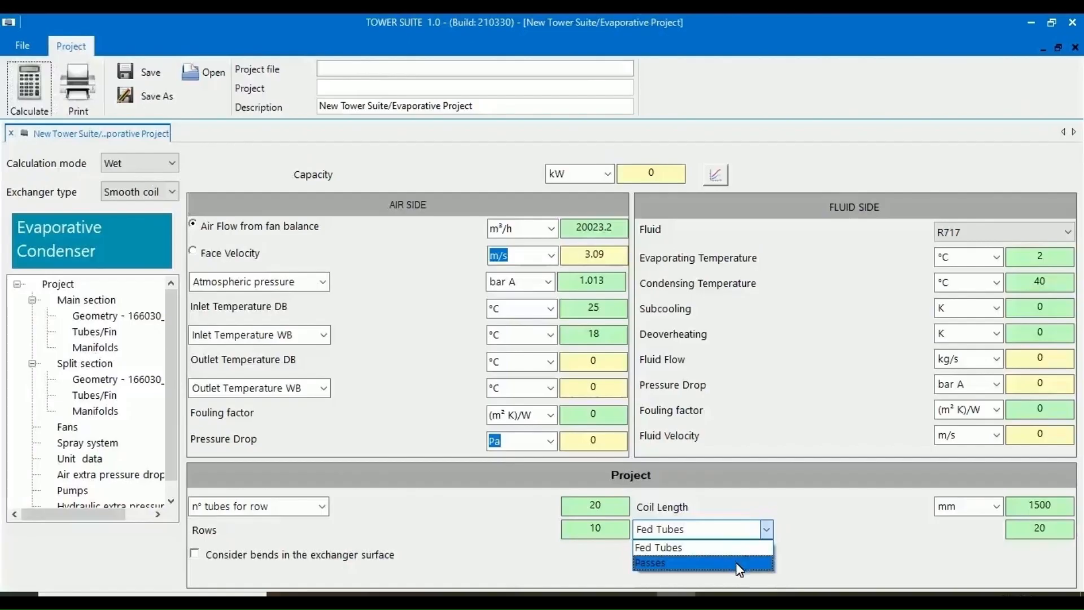
click(812, 541)
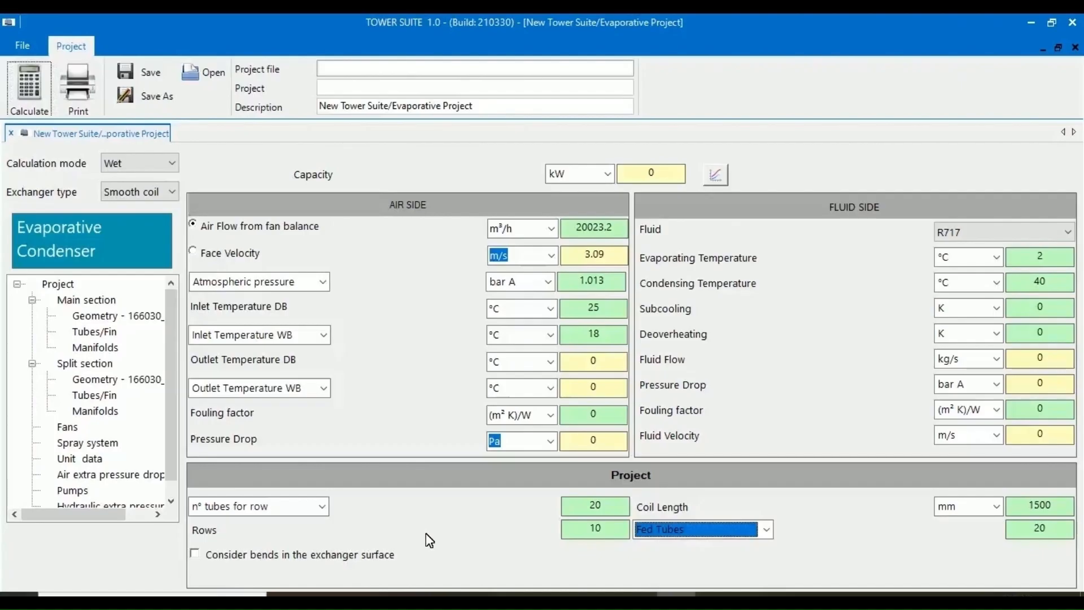
Include the bends in the exchanger surface and calculate the evaporative condenser
click(194, 553)
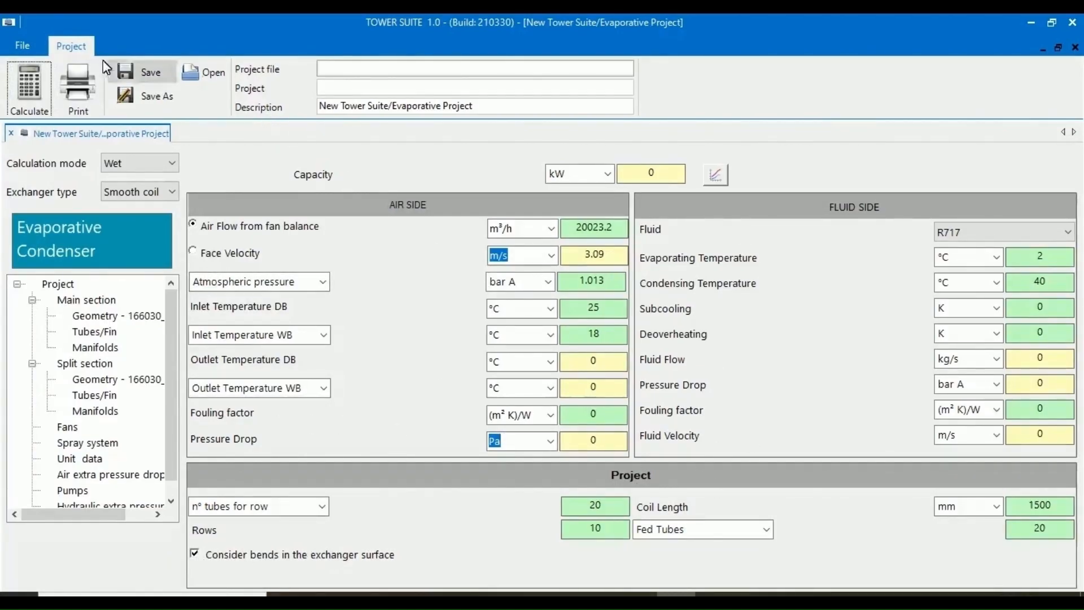
click(29, 103)
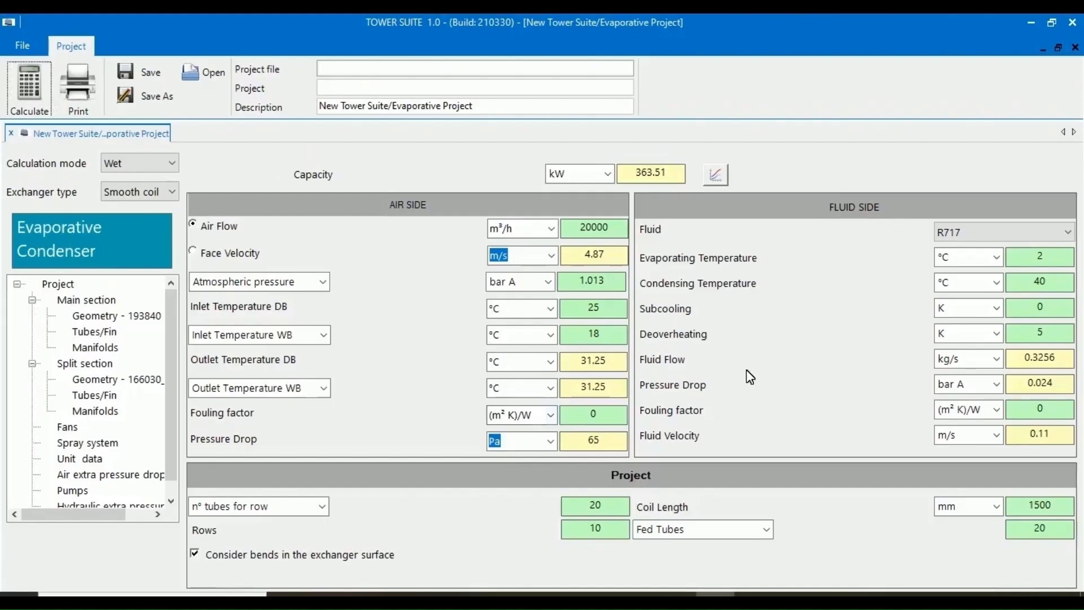
Open the project's print preview and read the technical page's air side, fluid side, geometrical and manifold data
click(74, 84)
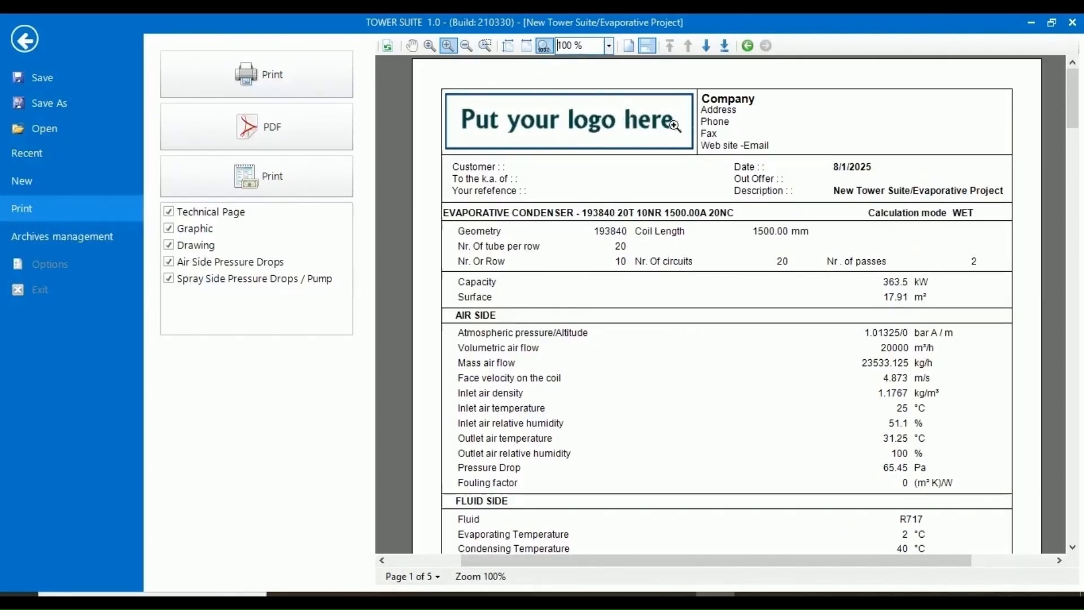
click(544, 46)
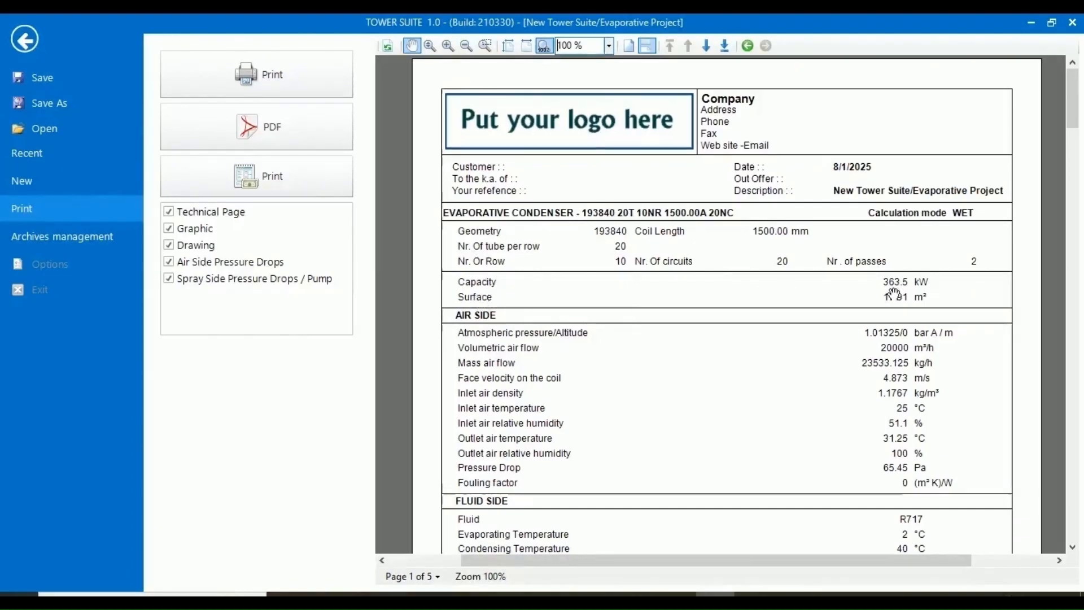
drag(1072, 110, 1068, 125)
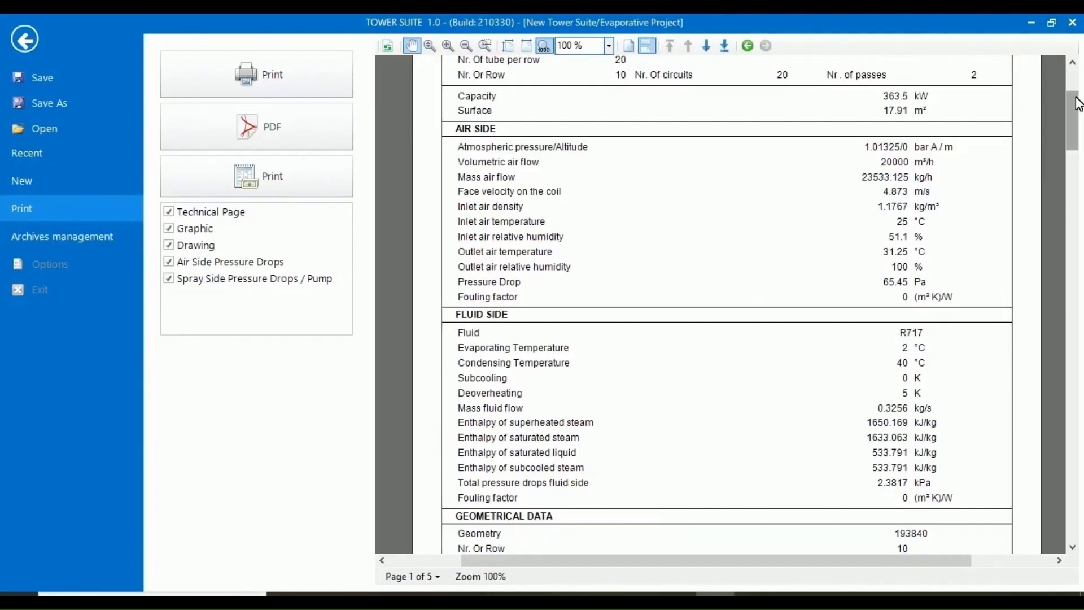
drag(1078, 103, 1075, 128)
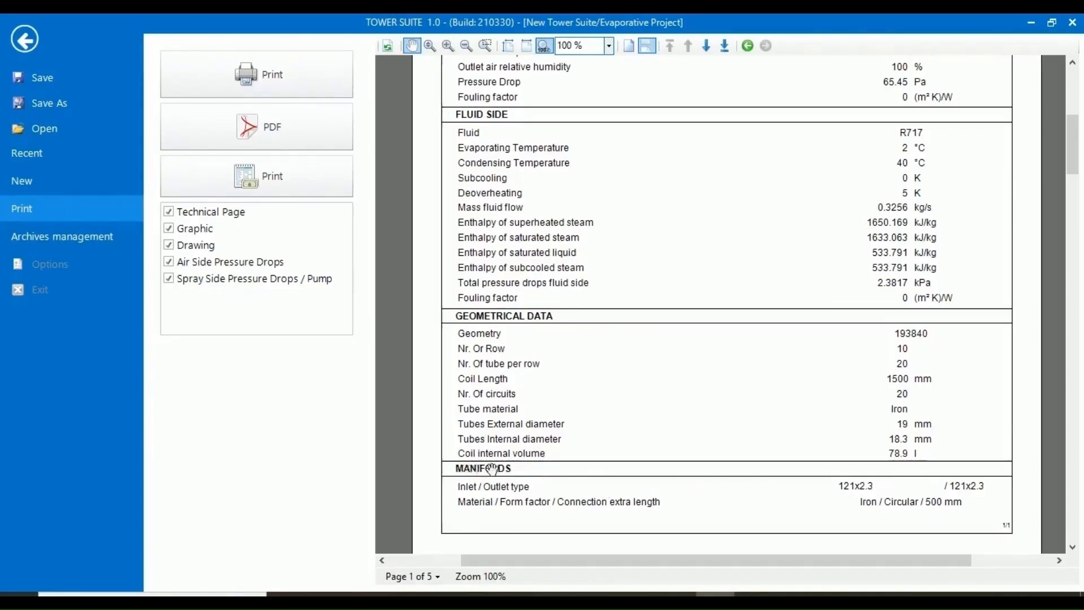
Examine the psychrometric chart on page 4 of the report along with its inlet and outlet air data
scroll(493, 467, up, 1)
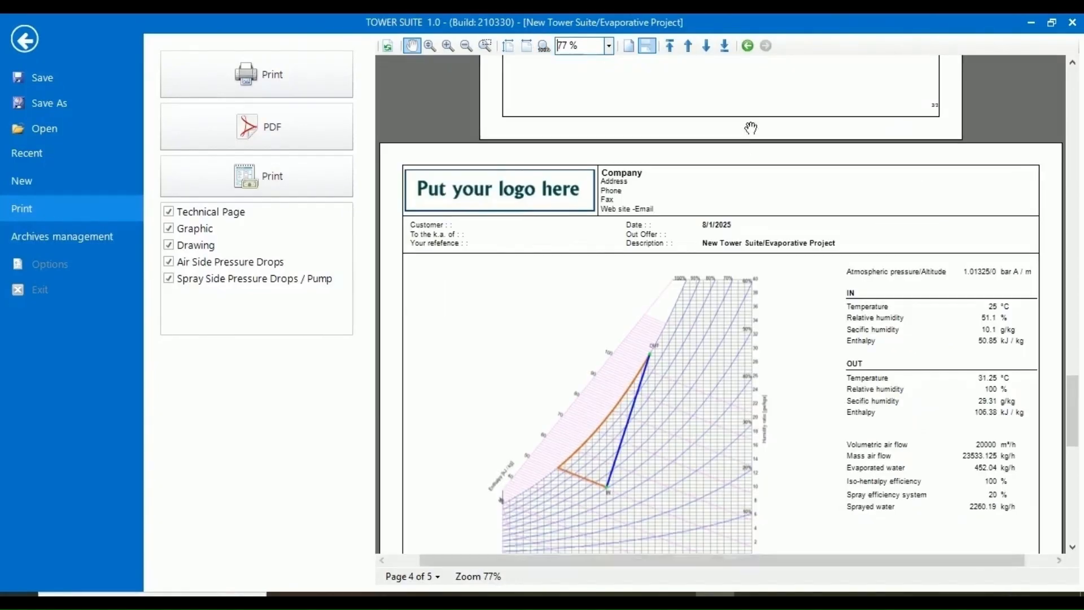
scroll(750, 128, down, 3)
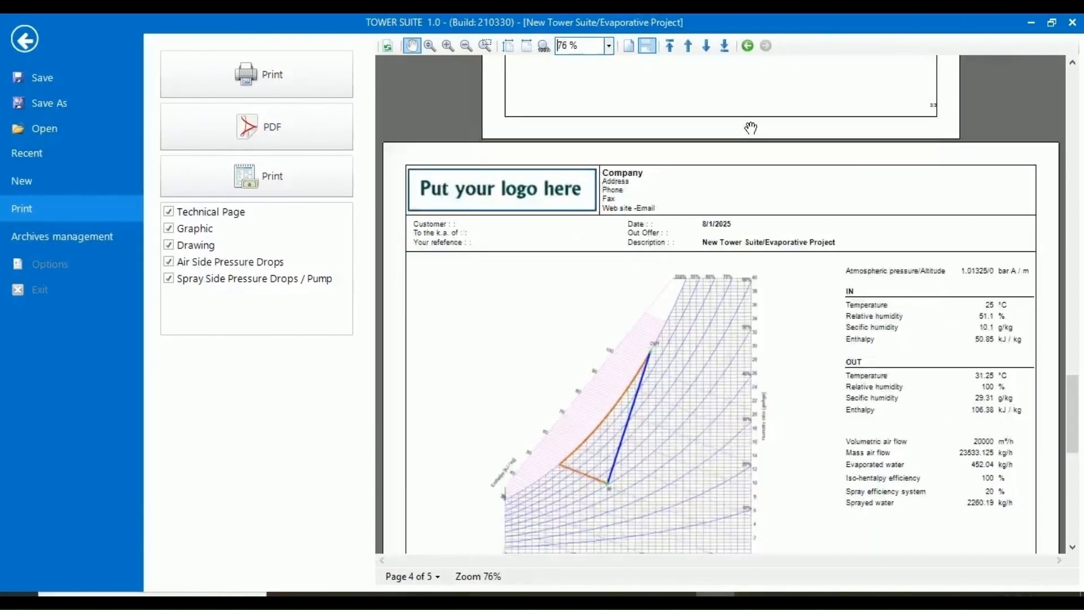
mouse_move(802, 155)
mouse_down()
mouse_move(798, 138)
mouse_move(818, 242)
mouse_move(818, 374)
mouse_move(806, 70)
mouse_up()
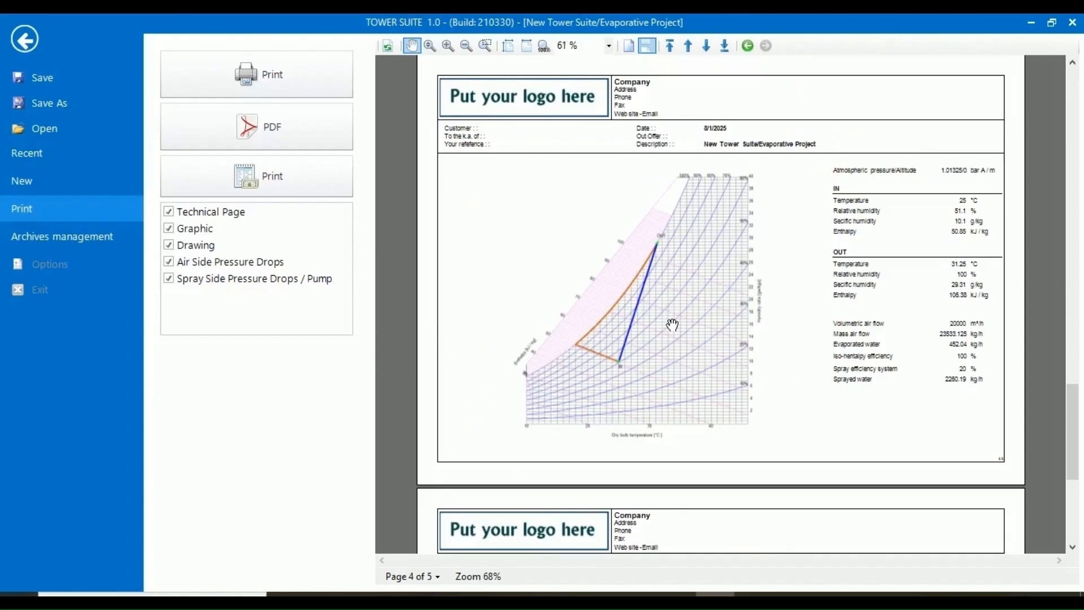
scroll(671, 324, down, 2)
scroll(673, 322, up, 3)
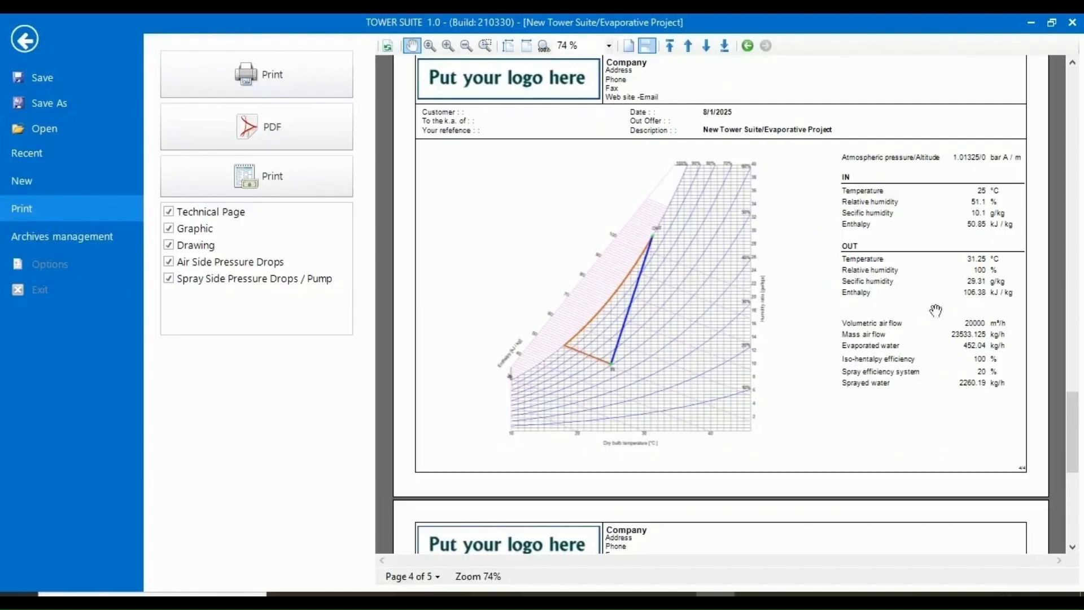
Examine the unit drawing on page 5 of the report, including the unit dimensions and tube geometry
drag(1072, 443, 1072, 471)
drag(1072, 471, 1082, 510)
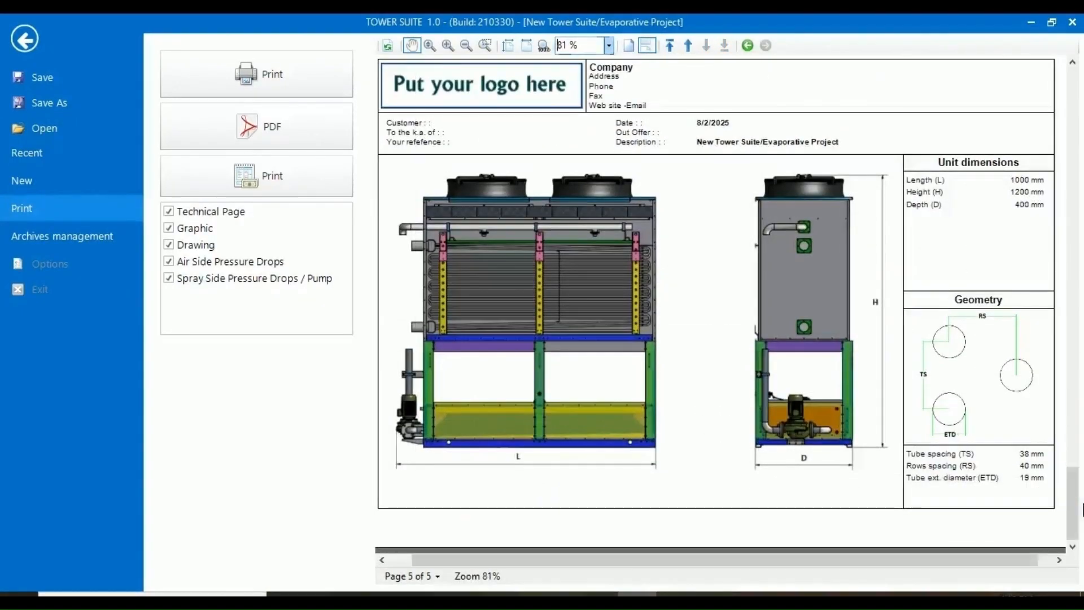
scroll(784, 336, up, 3)
scroll(783, 335, down, 2)
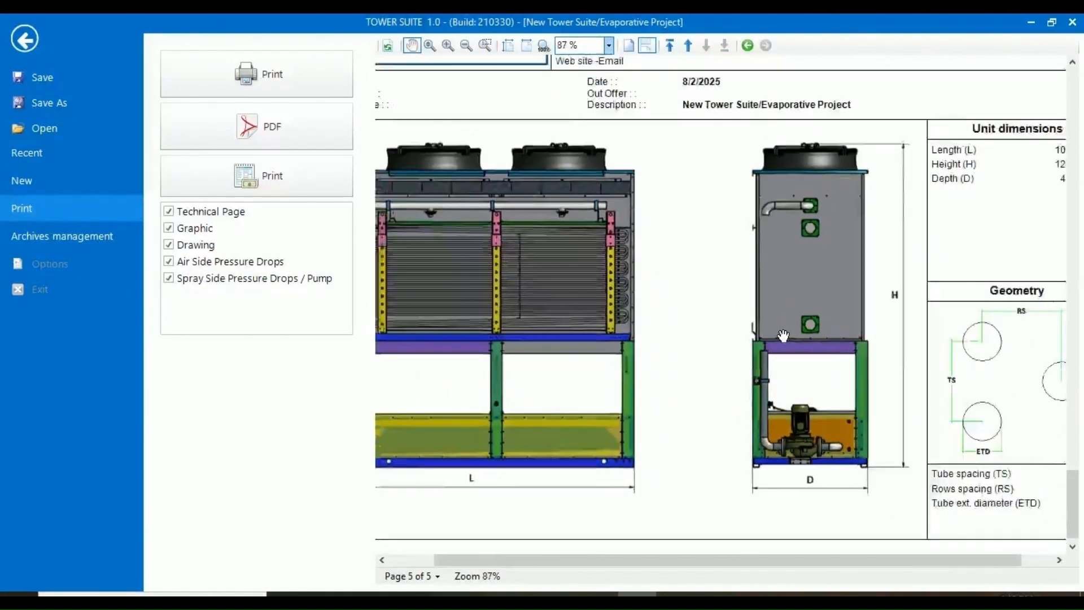
scroll(784, 336, down, 2)
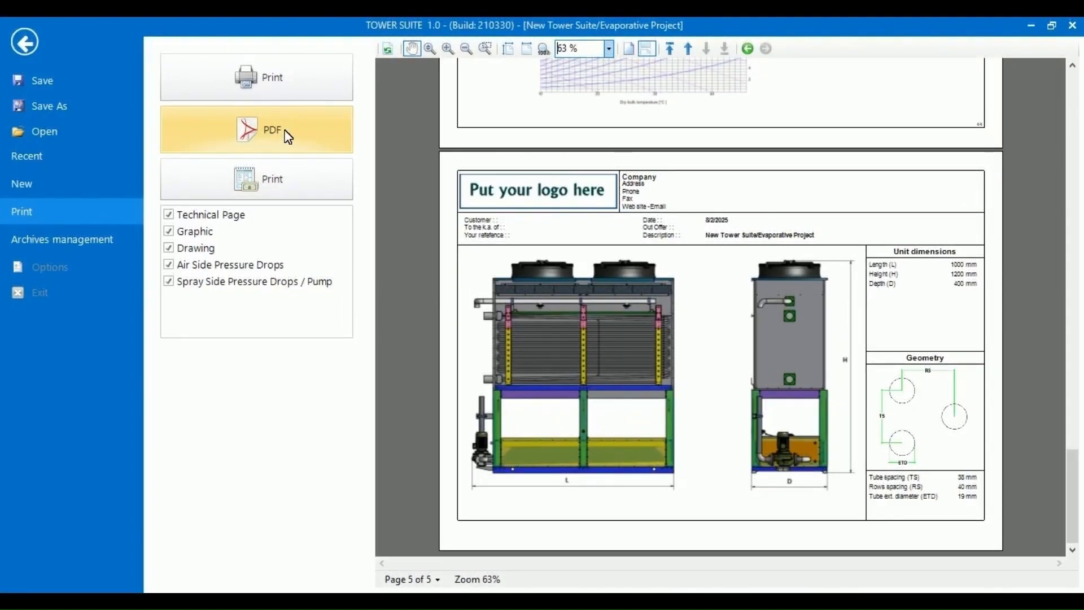
Start exporting the evaporative condenser report as a PDF file
click(258, 130)
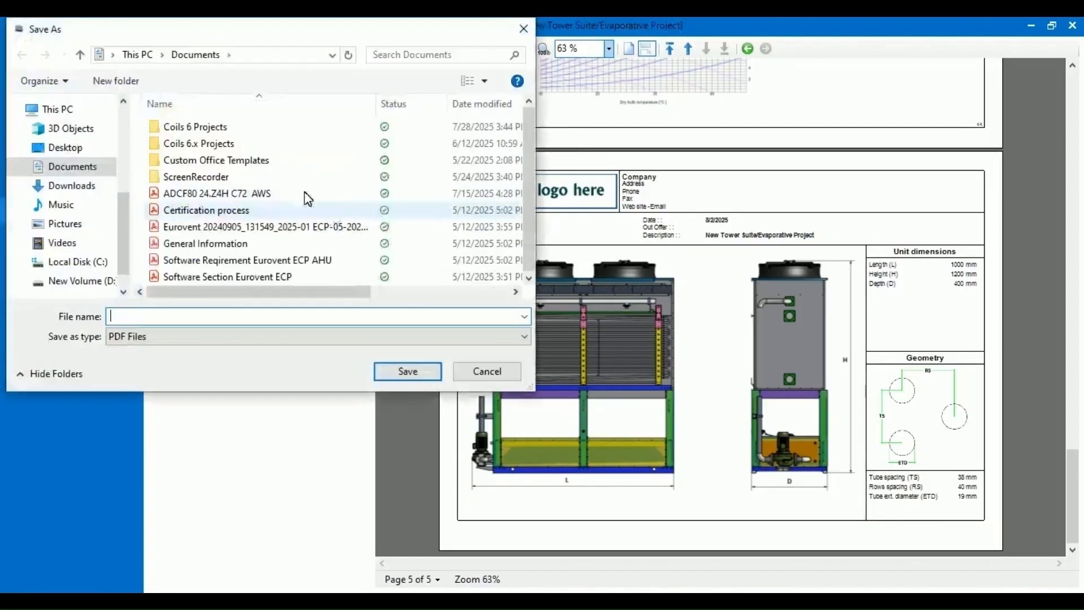